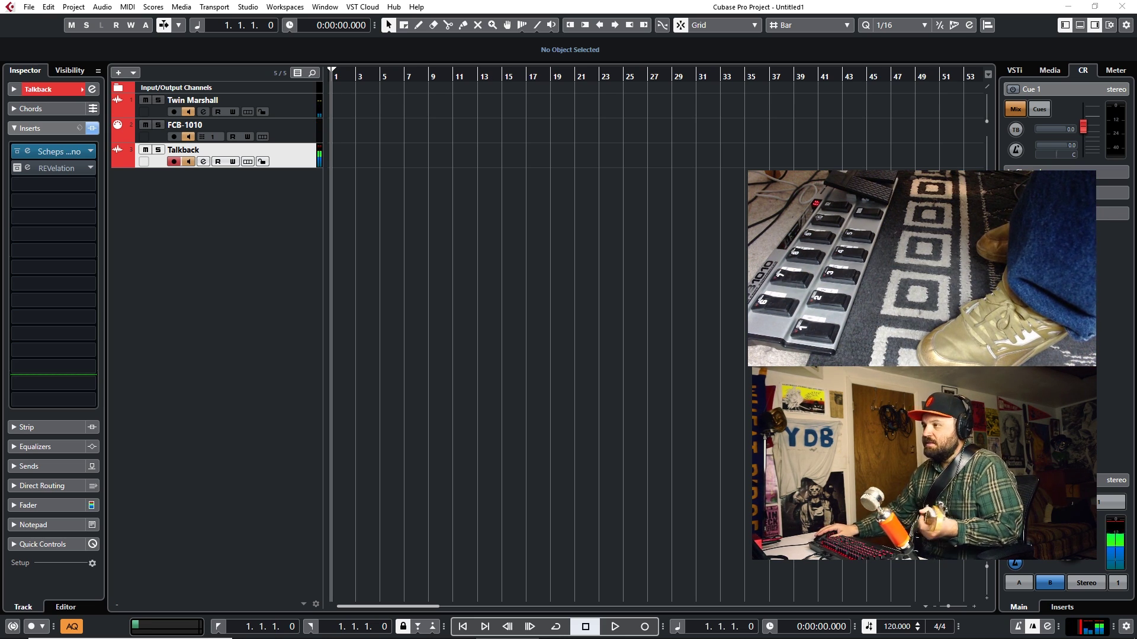
- Close the Guitar Rig 5 window and remove the Twin Marshall and FCB-1010 tracks from the project
left_click(268, 129)
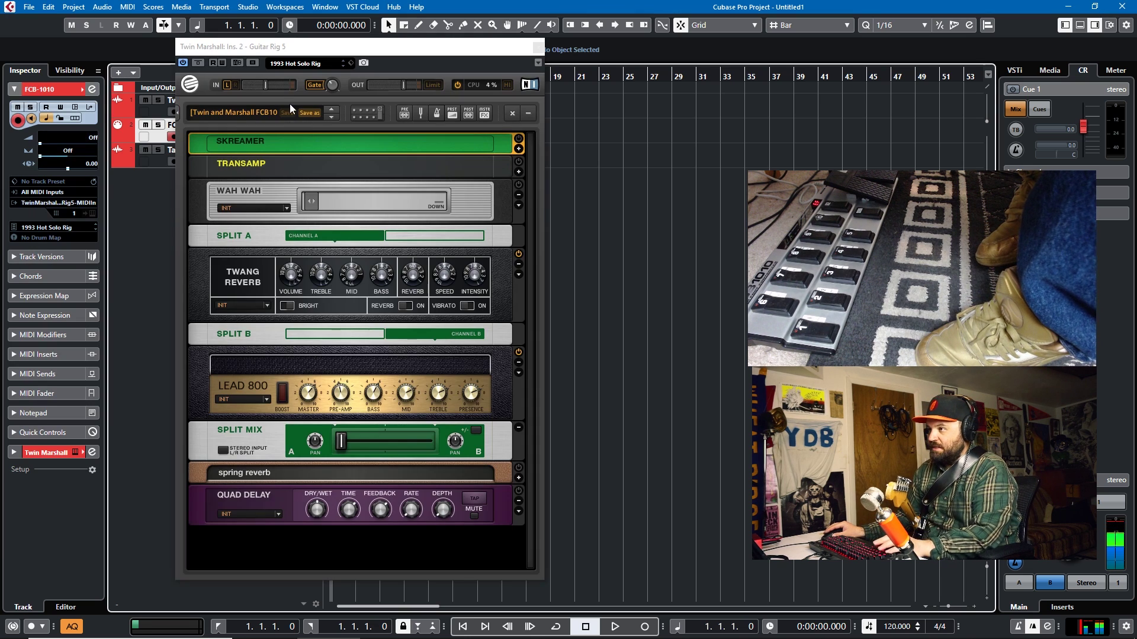
left_click(537, 46)
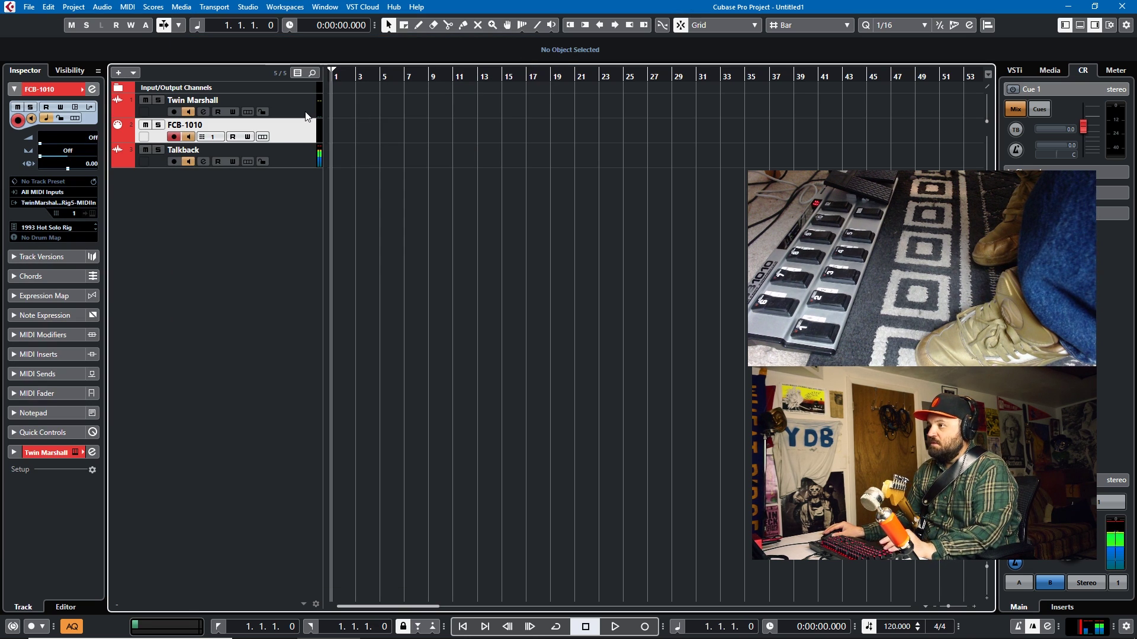
left_click(303, 116)
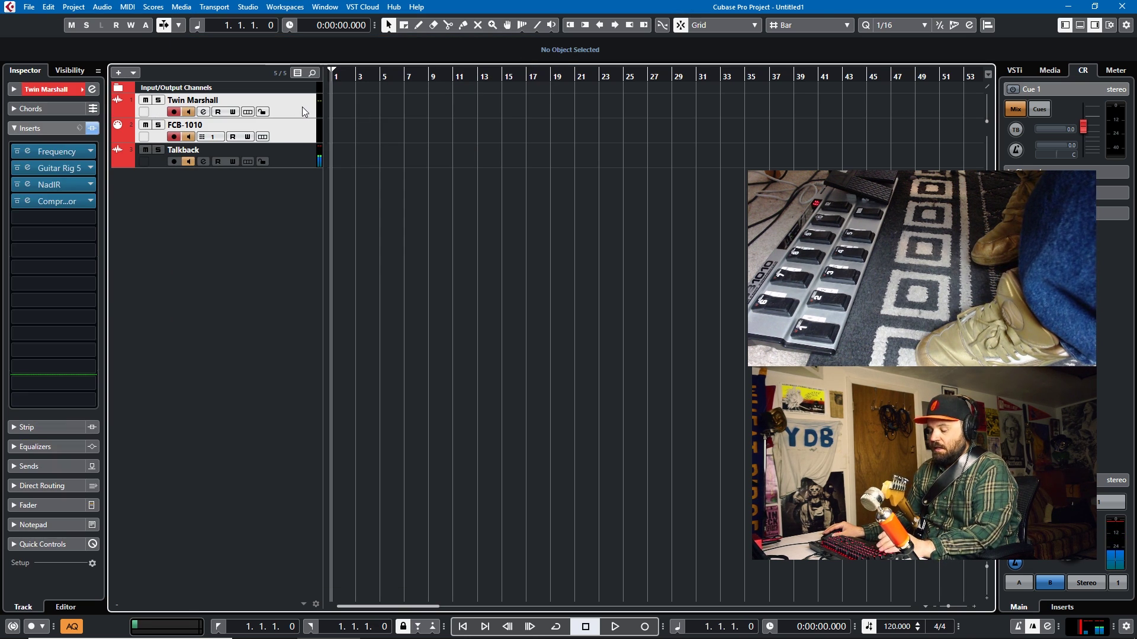
right_click(302, 110)
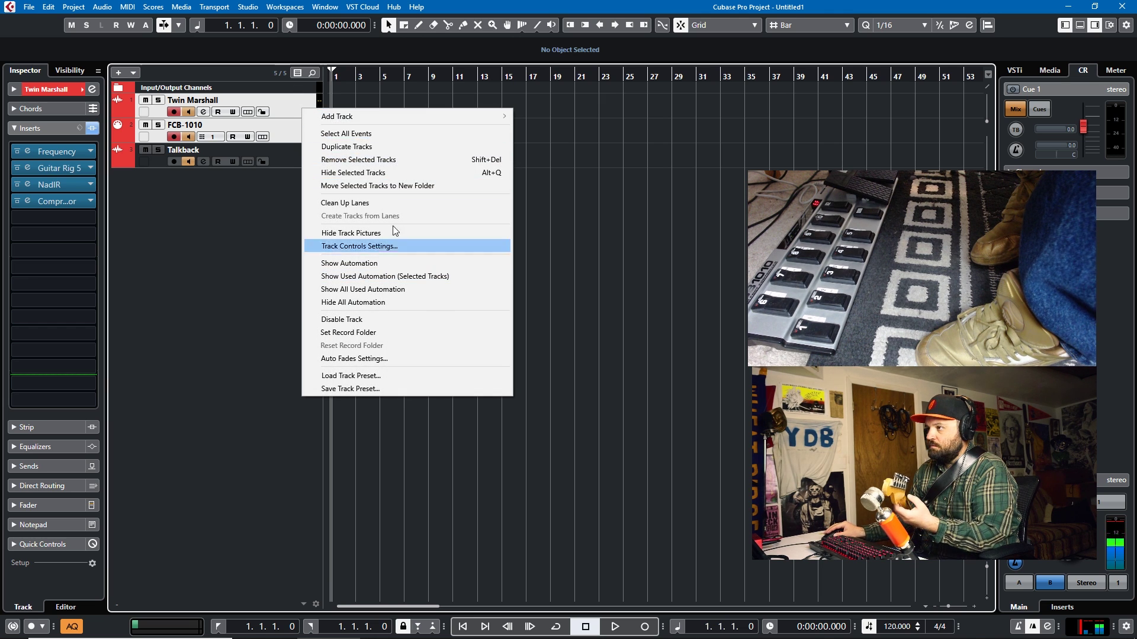
left_click(382, 160)
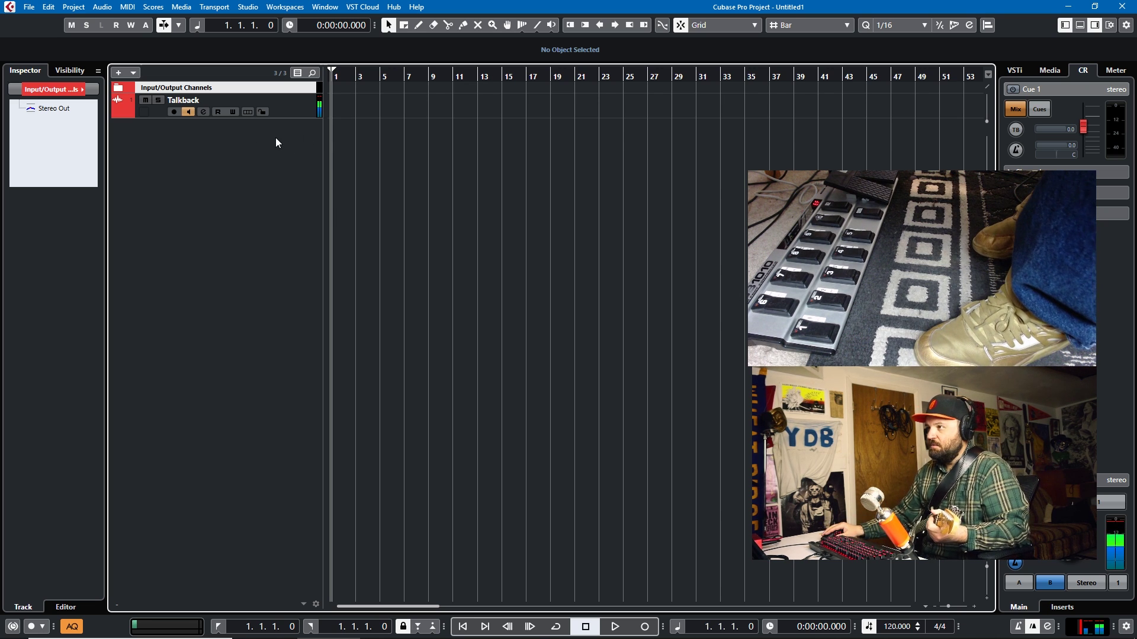
- Add one mono audio track routed to Stereo Out and enable input monitoring on it
left_click(123, 75)
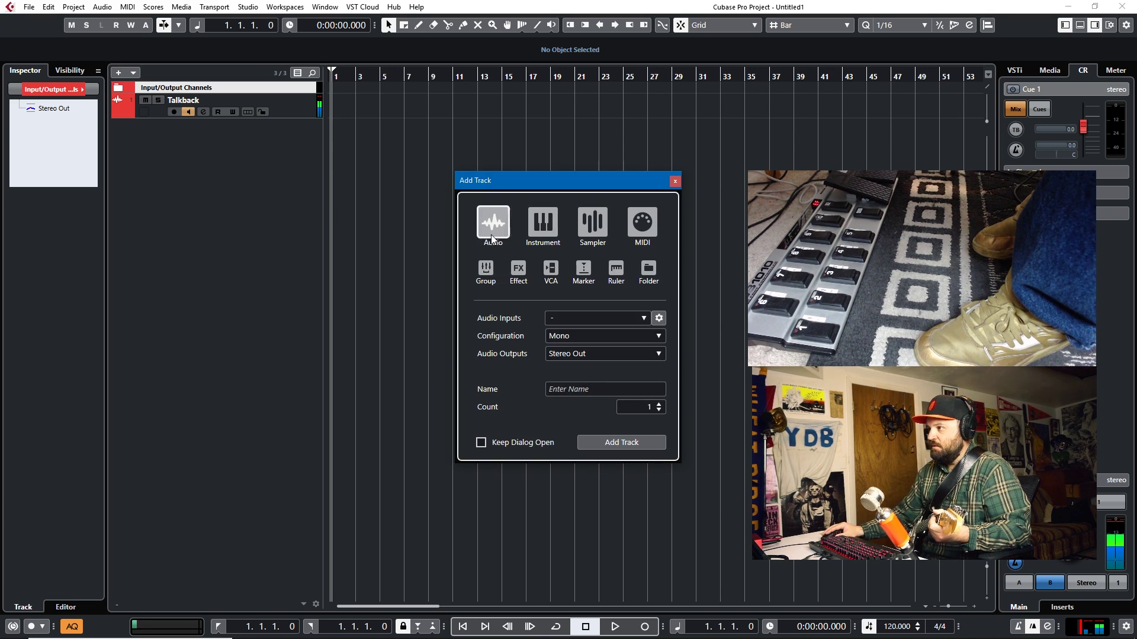
left_click(621, 442)
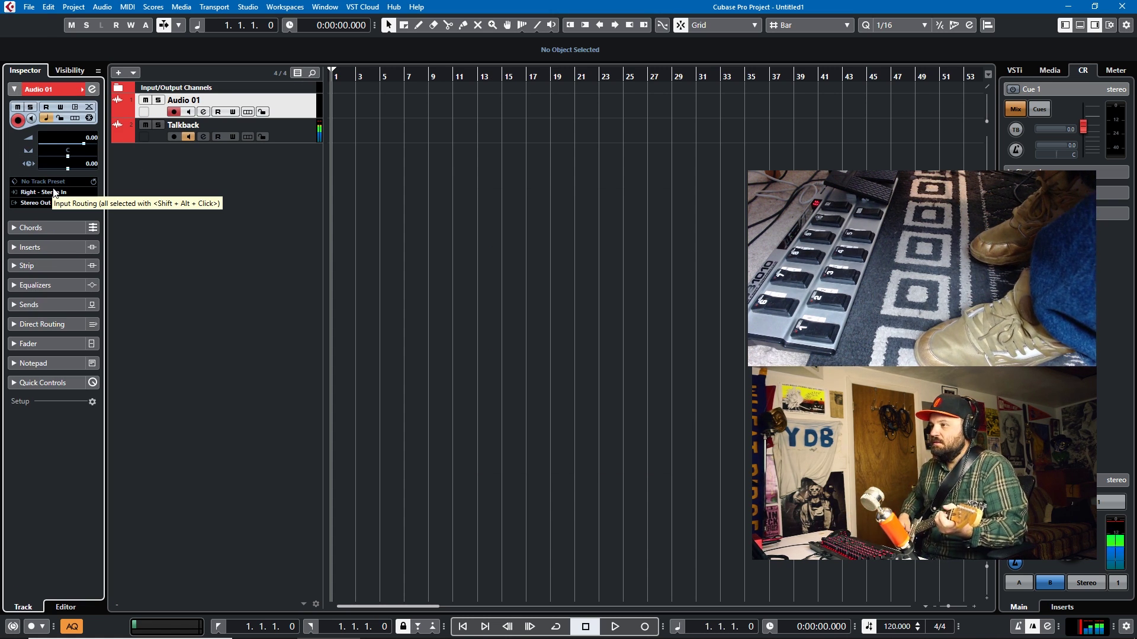
left_click(183, 115)
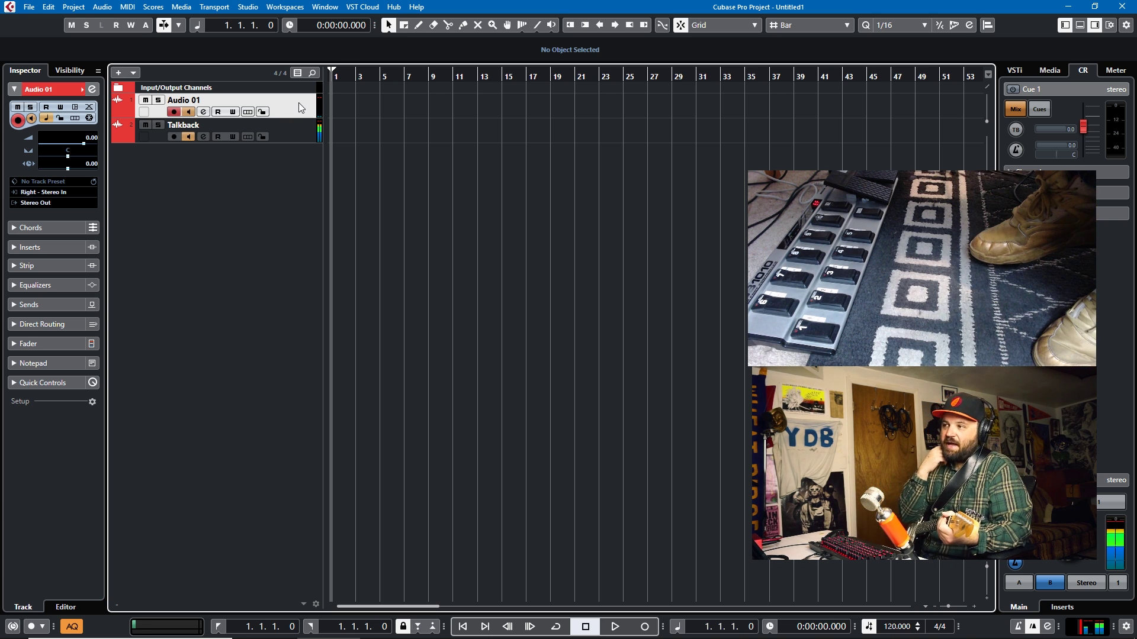
- Add one MIDI track to the project below the Audio 01 track
left_click(118, 73)
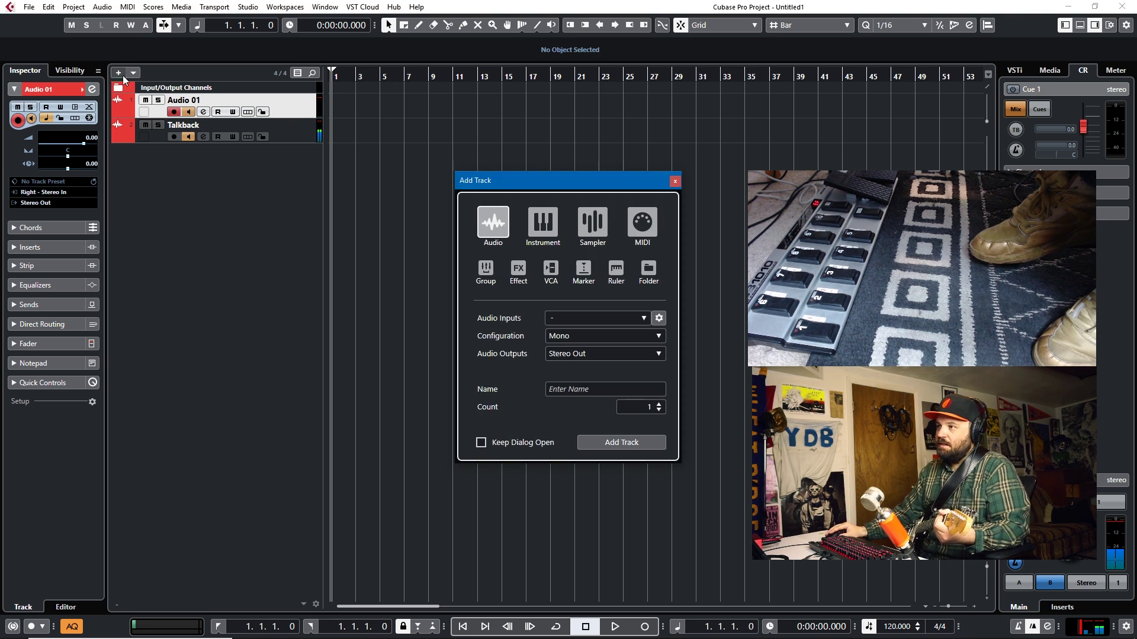
left_click(641, 224)
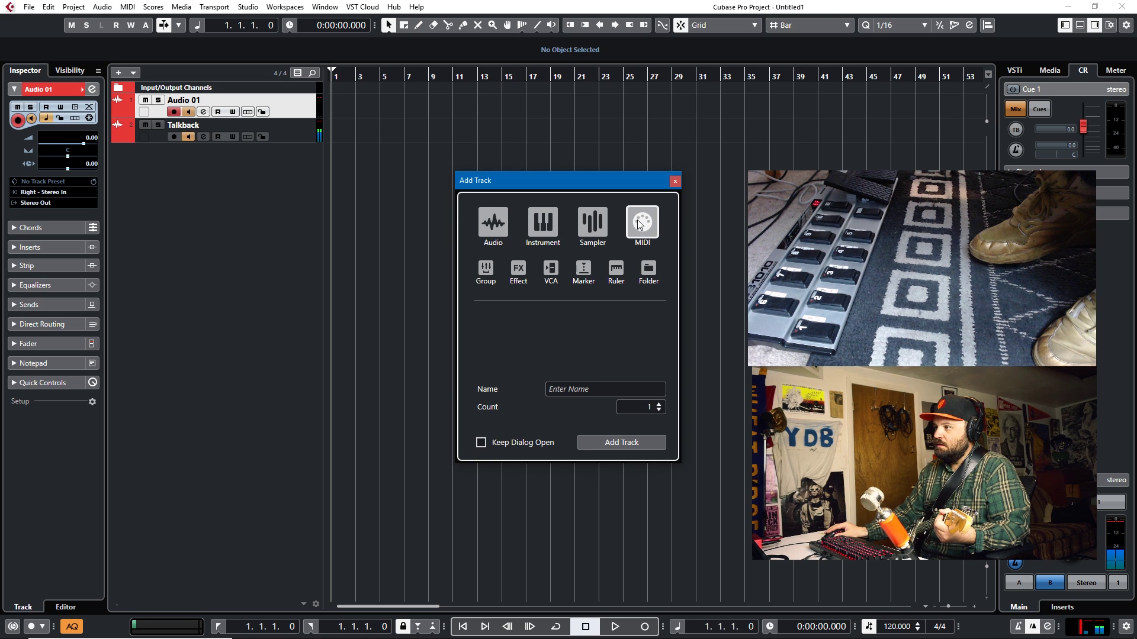
left_click(634, 442)
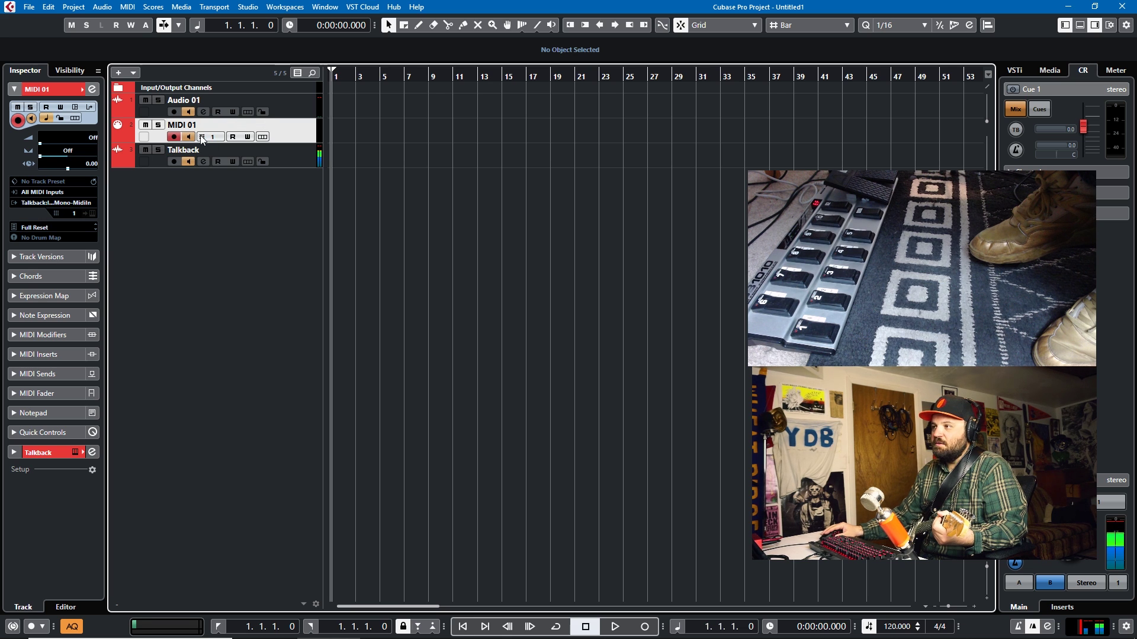
- Load the track preset with Frequency, Guitar Rig 5, NadIR and a compressor as inserts onto the Audio 01 track
left_click(297, 110)
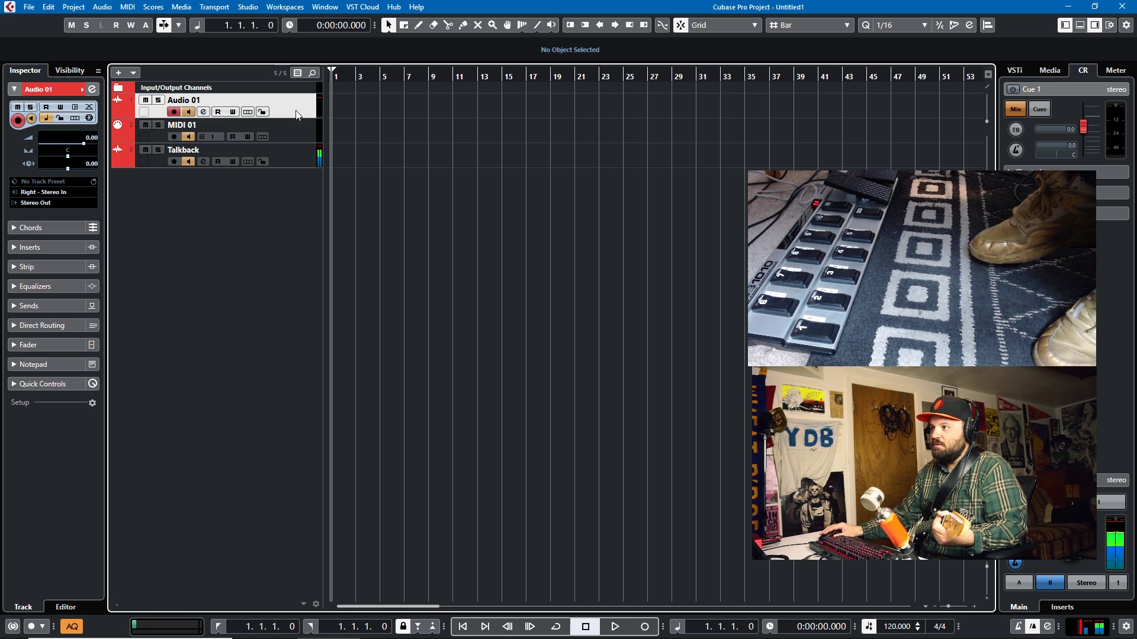
left_click(46, 247)
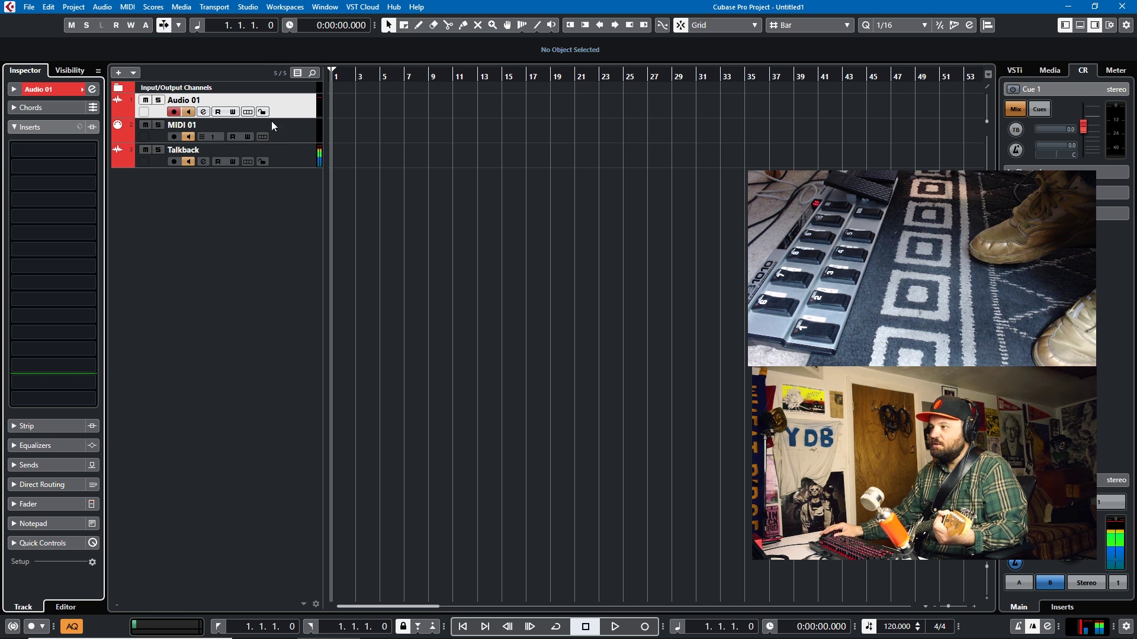
right_click(296, 102)
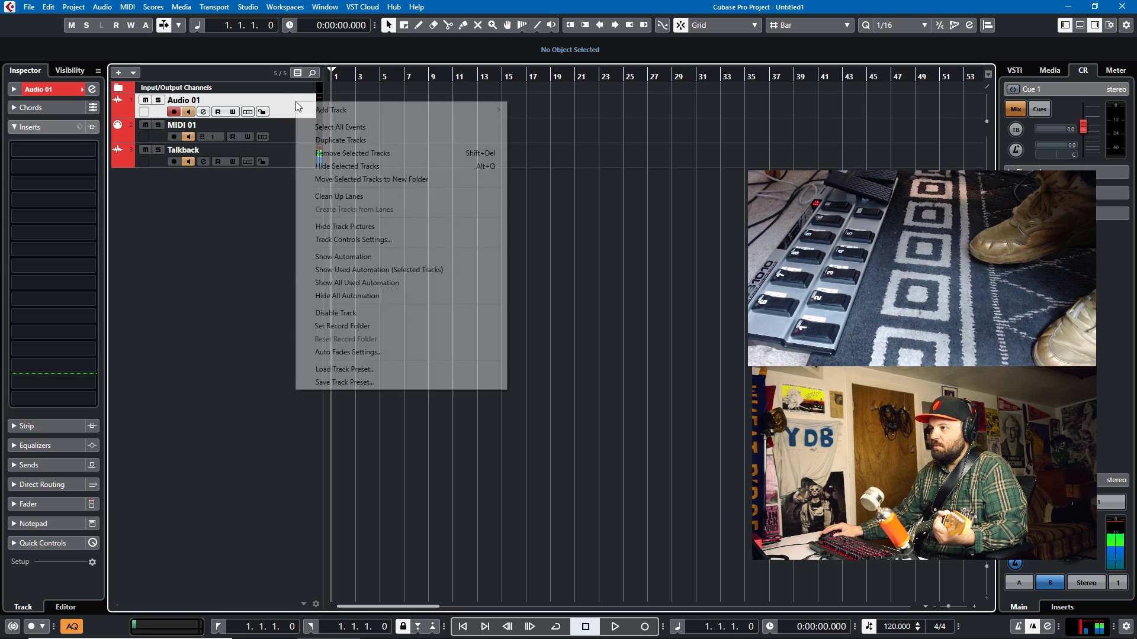
left_click(367, 370)
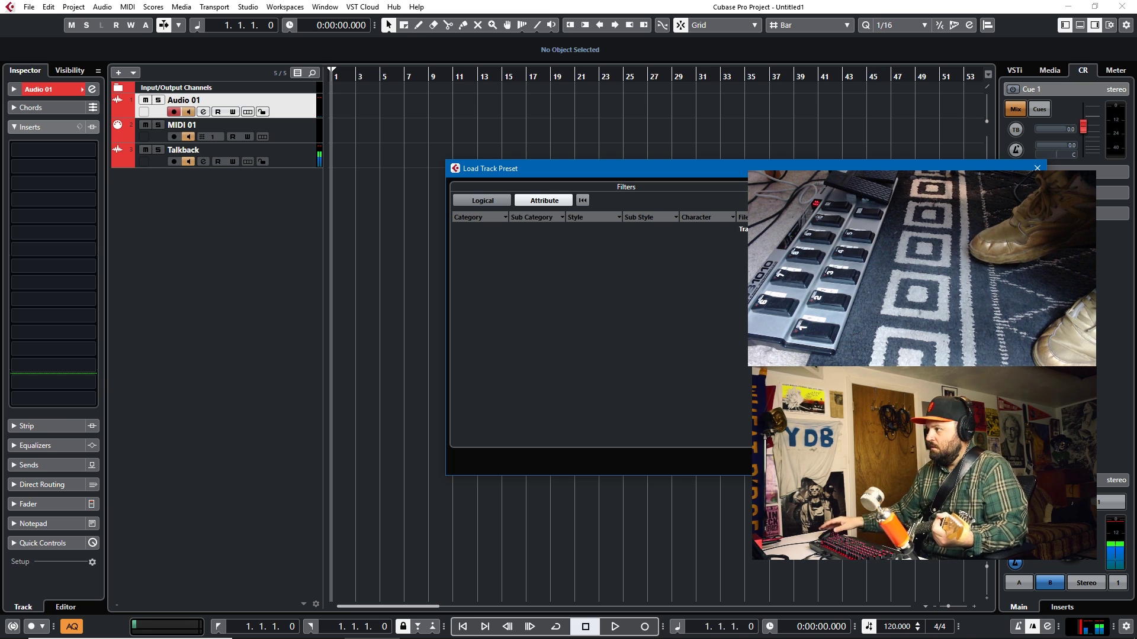
key("Return")
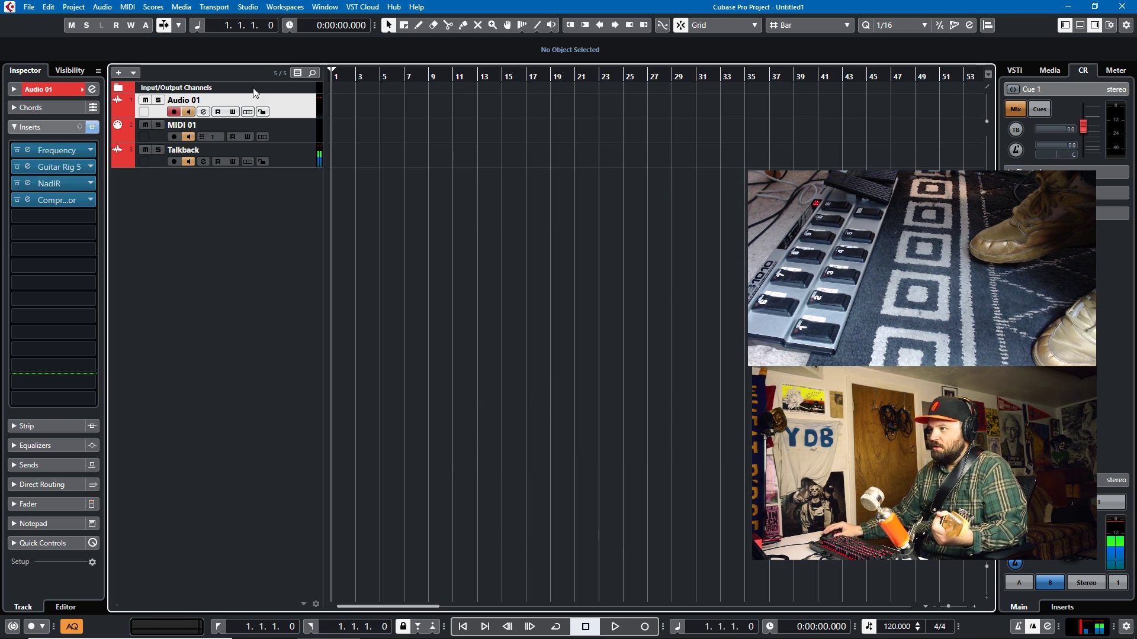
- Route the MIDI 01 track's output to Audio 01: Ins. 2. Guitar Rig 5 - MIDI In
key("Down")
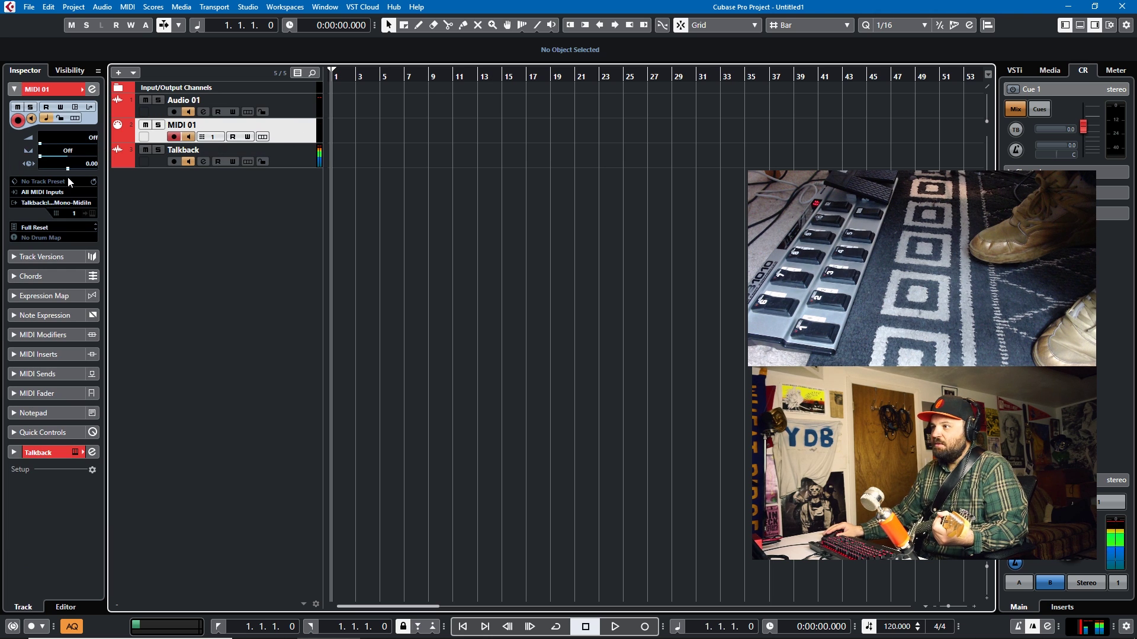
left_click(68, 203)
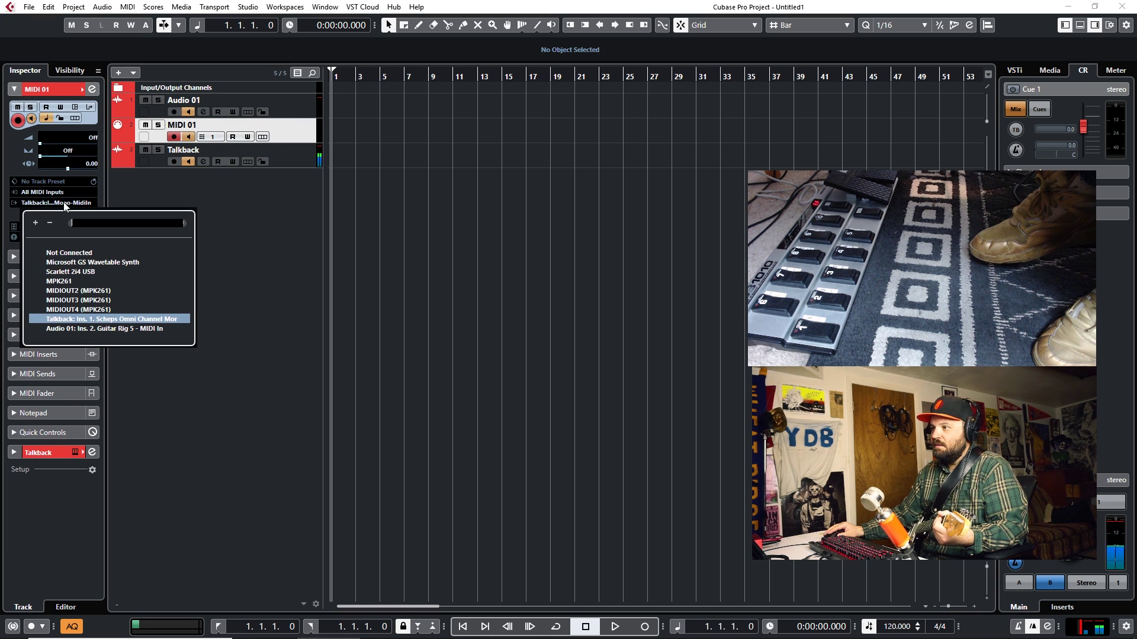
left_click(135, 330)
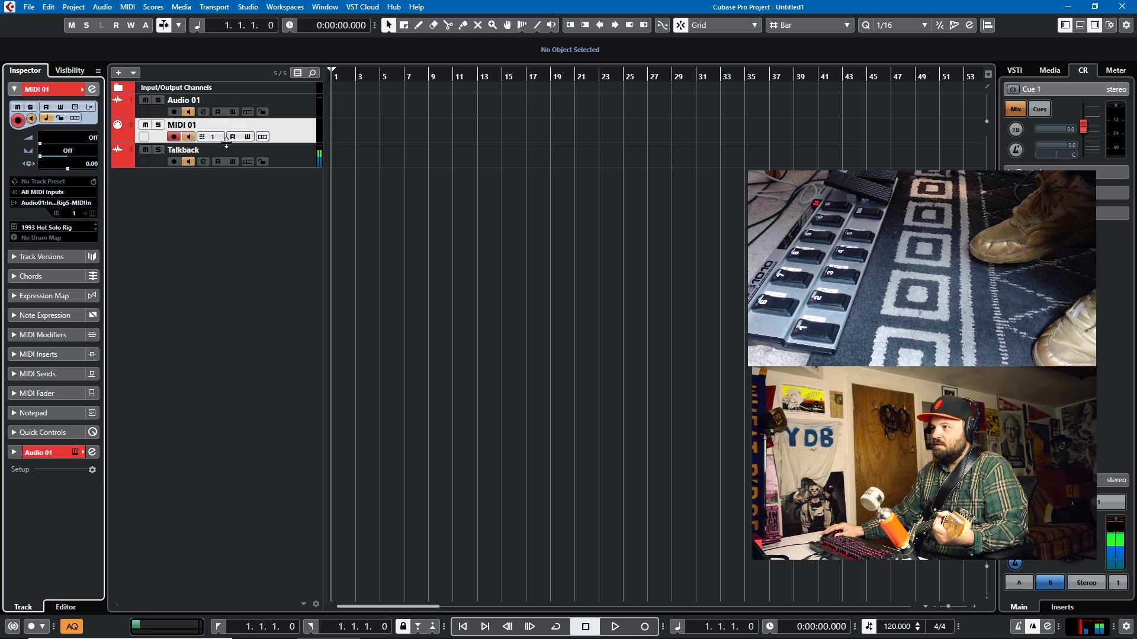
- Open the Guitar Rig 5 insert of the Audio 01 track and move its window clear of the track list
left_click(286, 115)
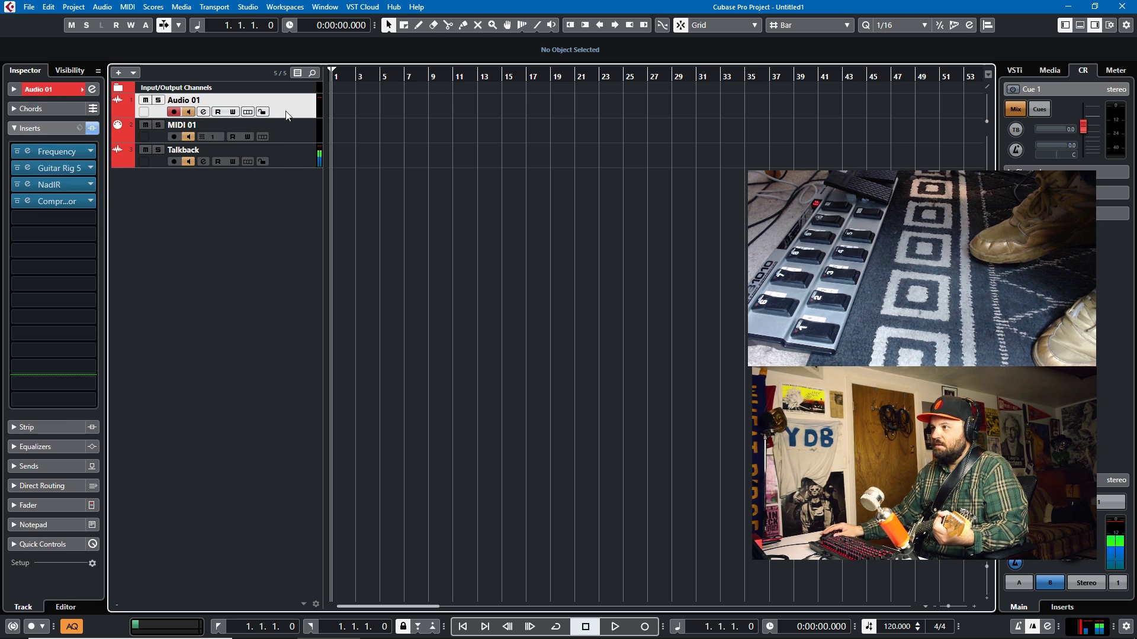
double_click(52, 169)
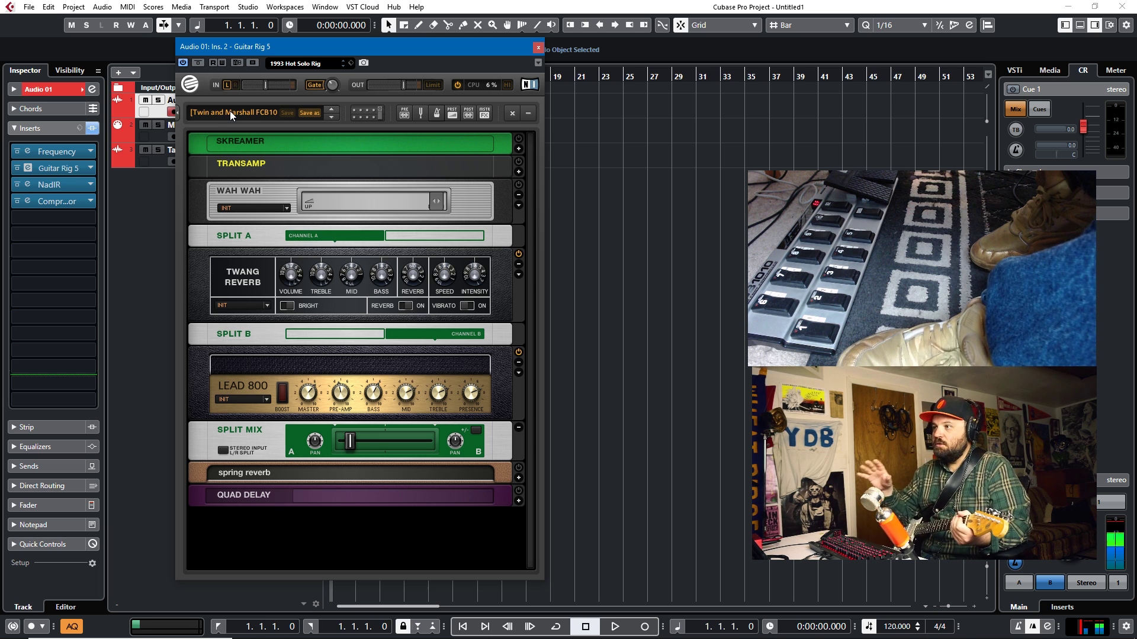
left_click_drag(229, 46, 564, 77)
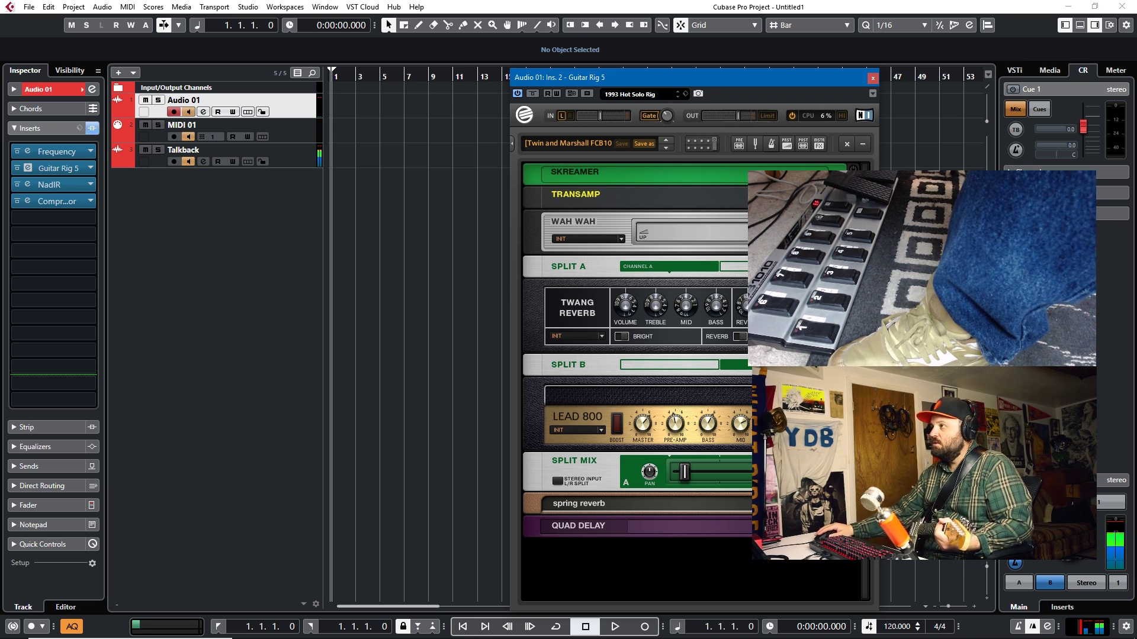
- Check the MIDI 01 track's output routing, leaving the MIDI track selected
left_click(281, 136)
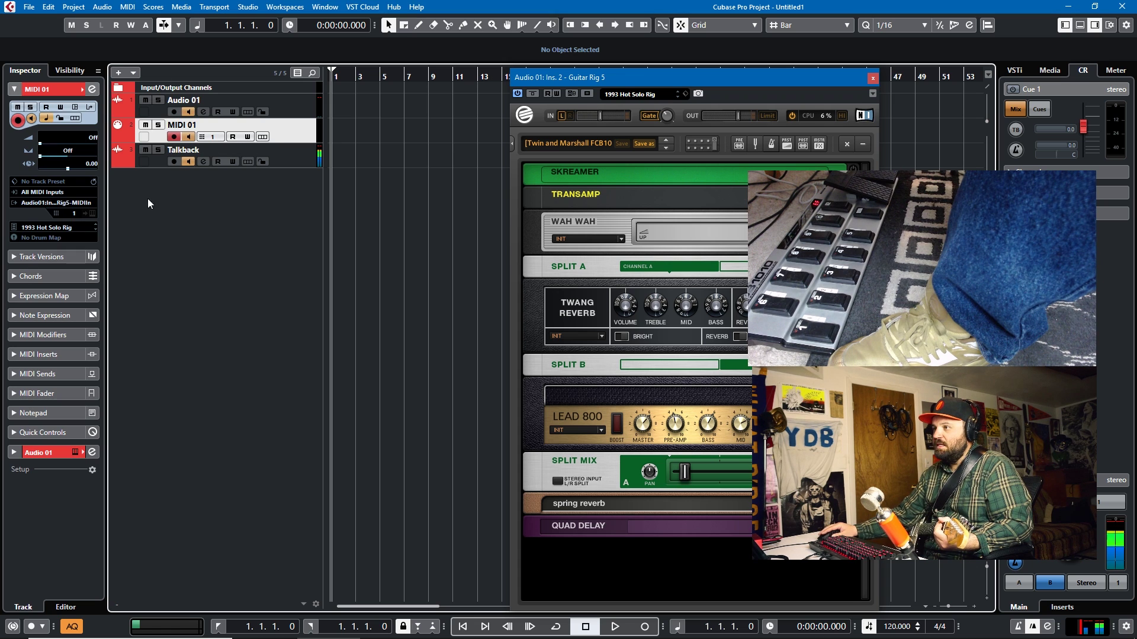
left_click(59, 203)
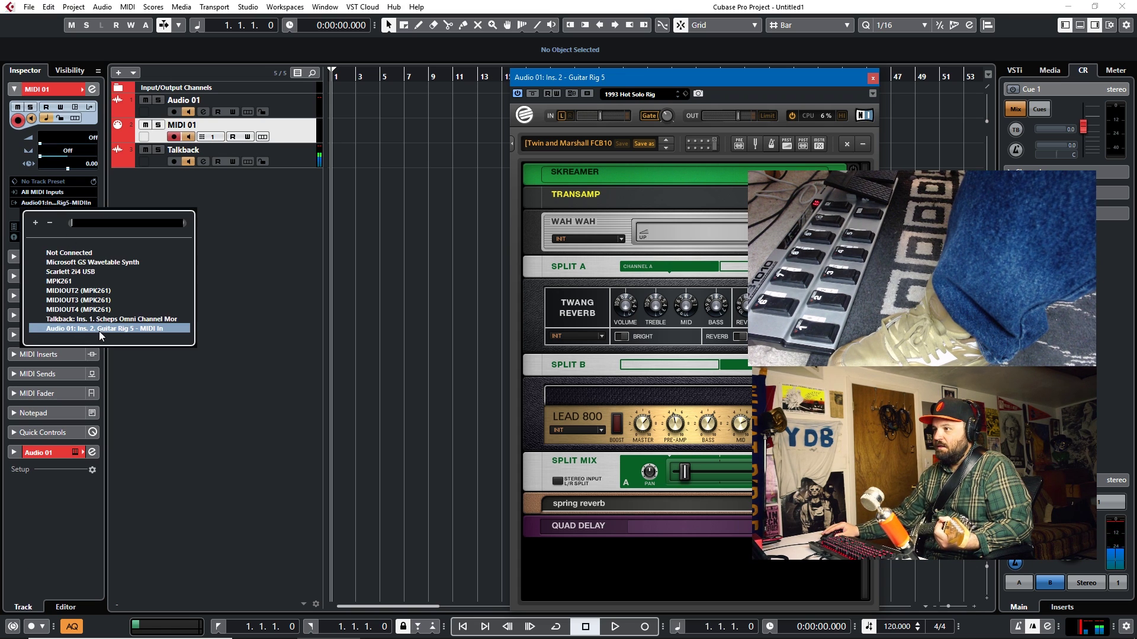
left_click(293, 131)
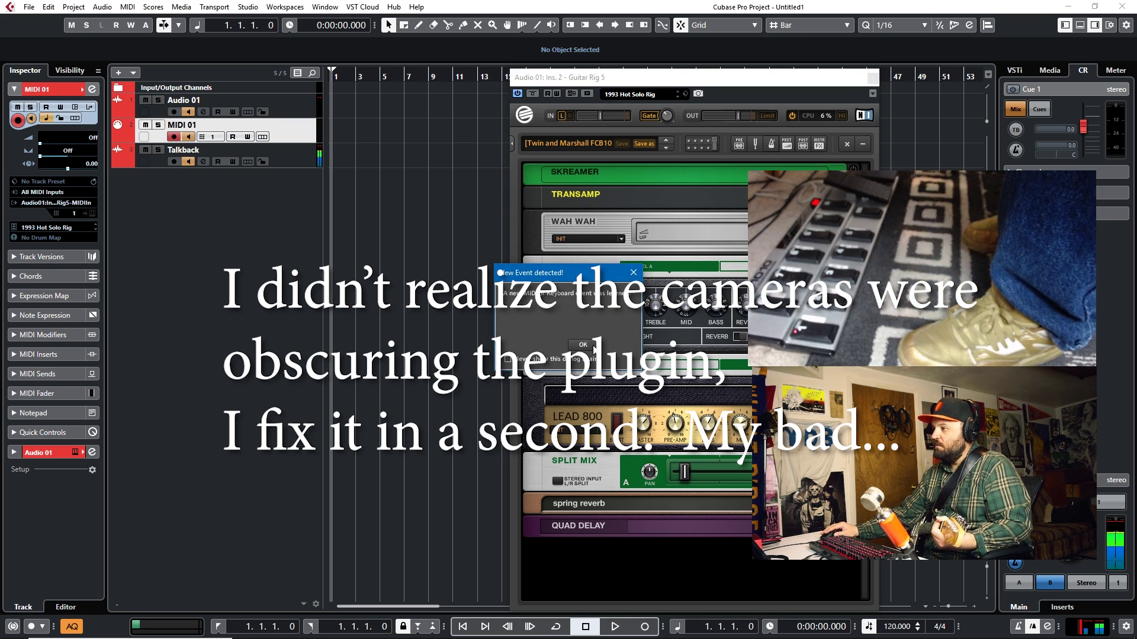
- Accept the newly learned MIDI events in Guitar Rig 5 and move the plug-in window so its whole rack is exposed
left_click(592, 345)
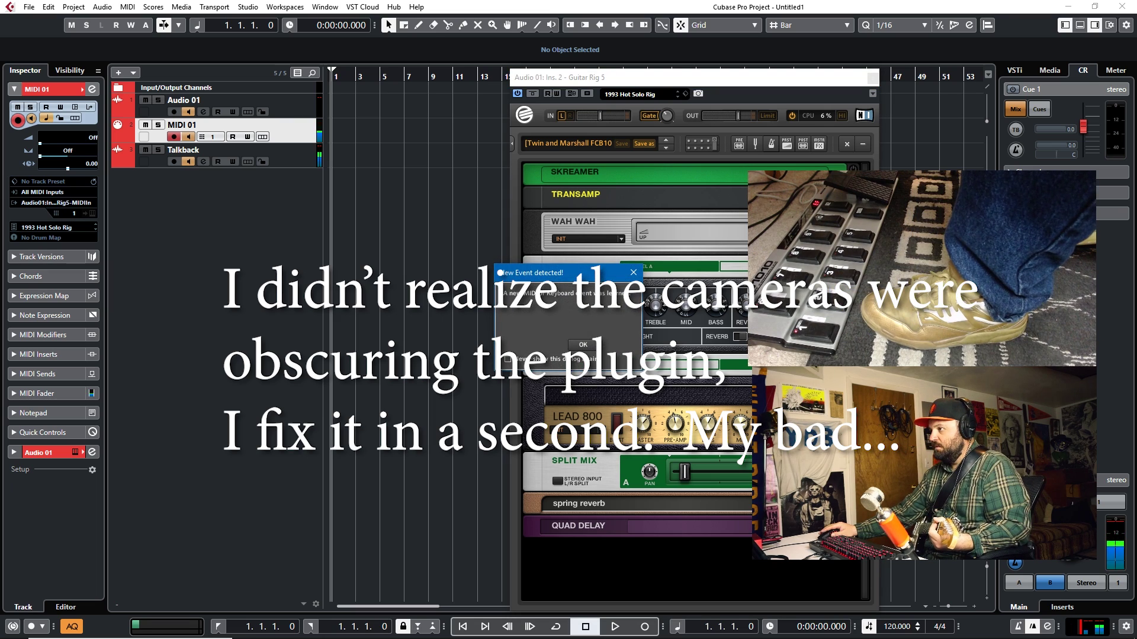
left_click(592, 346)
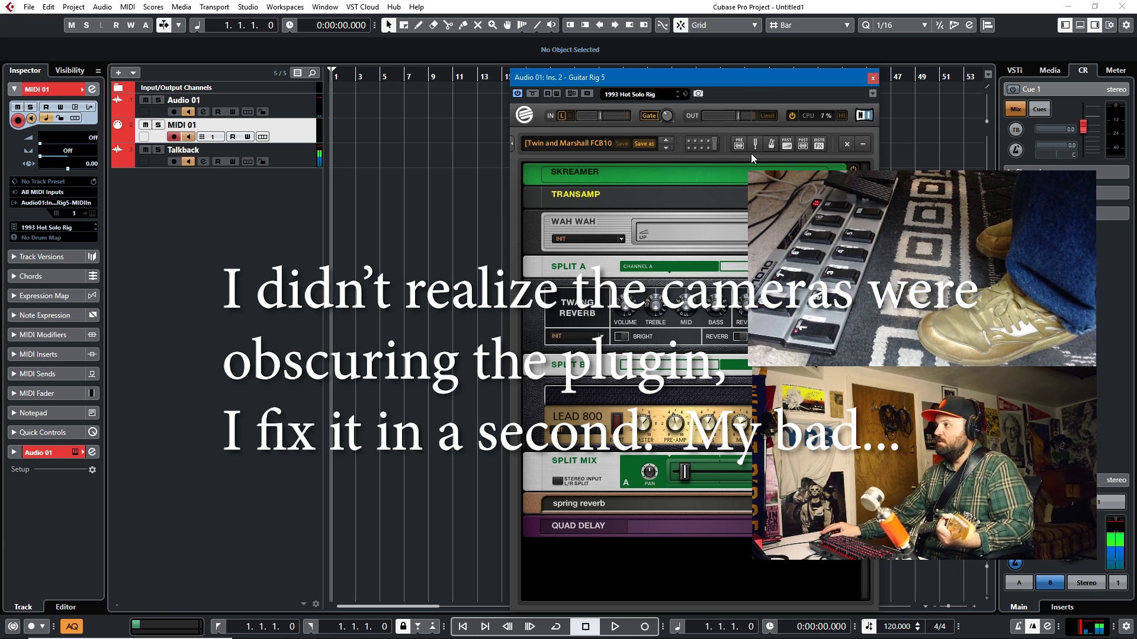
left_click_drag(721, 76, 440, 38)
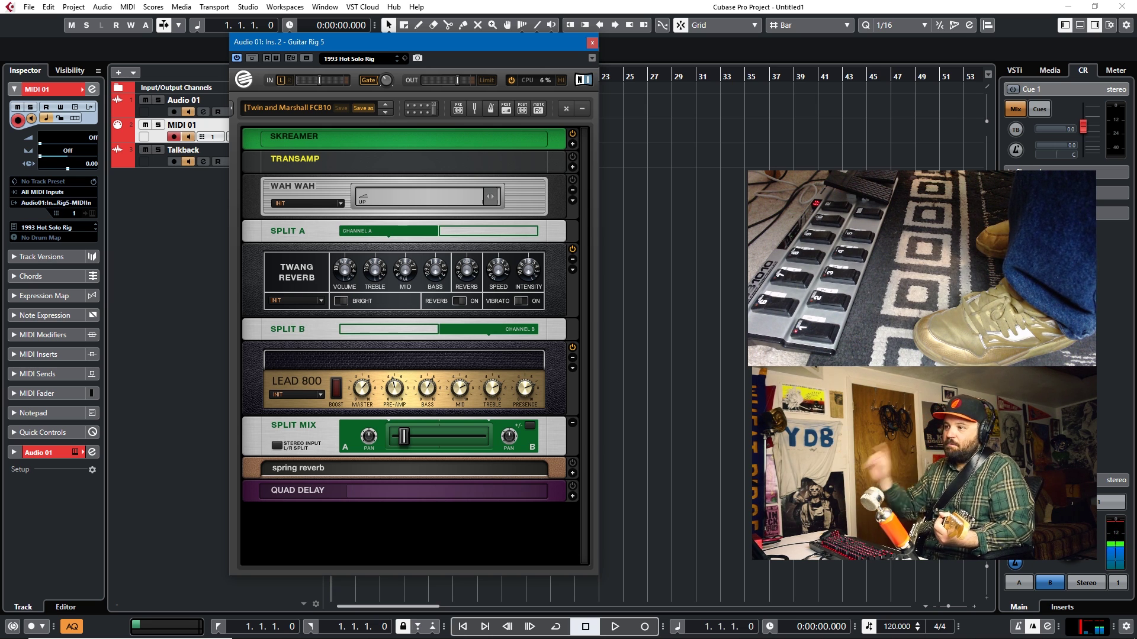
- Assign a foot controller switch to the Wah Wah on/off switch in Guitar Rig 5 with Learn
left_click(45, 436)
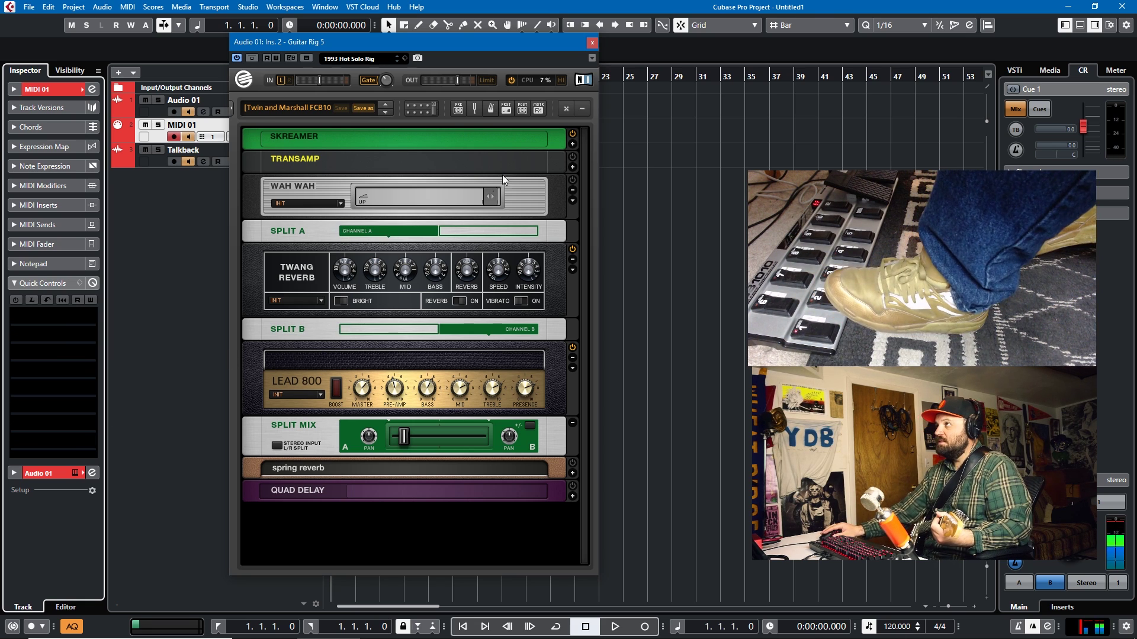
left_click(572, 157)
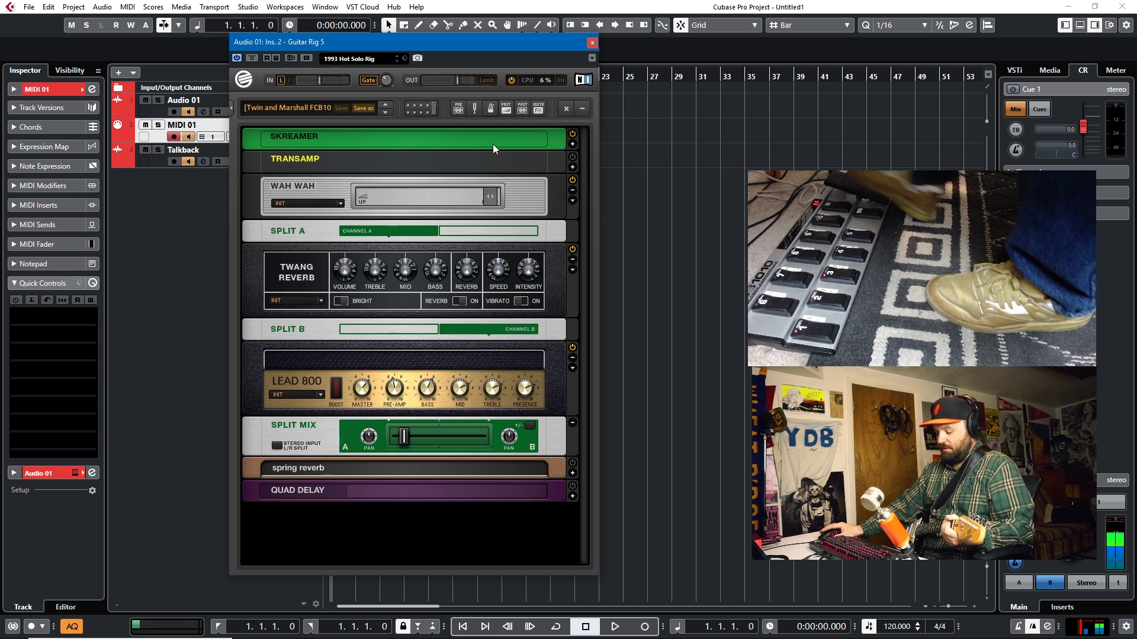
right_click(573, 181)
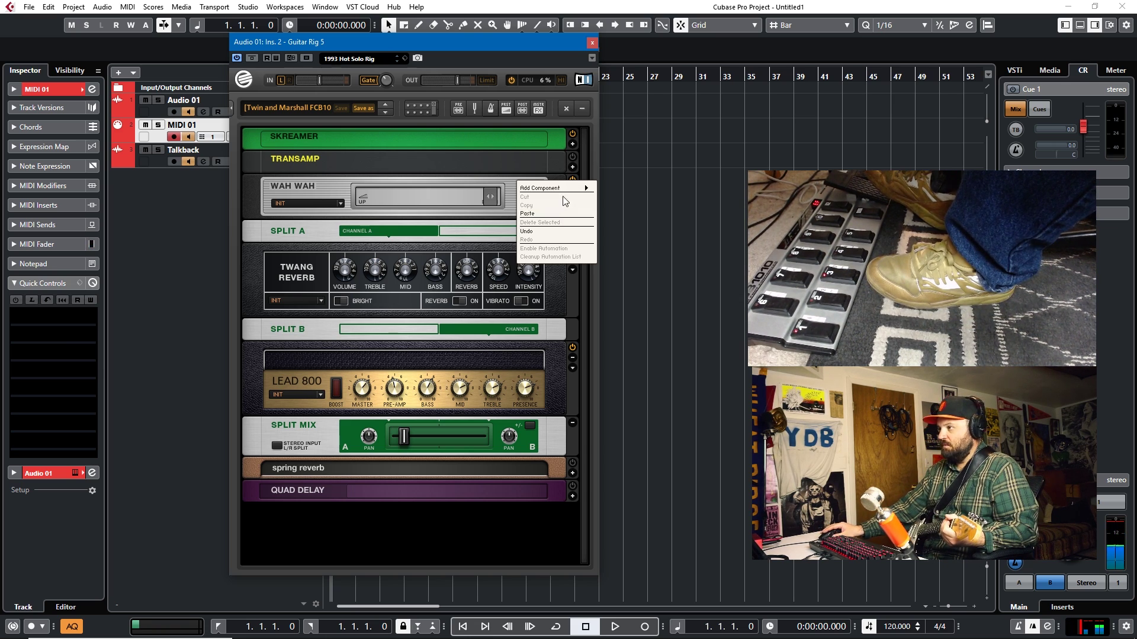
left_click(574, 180)
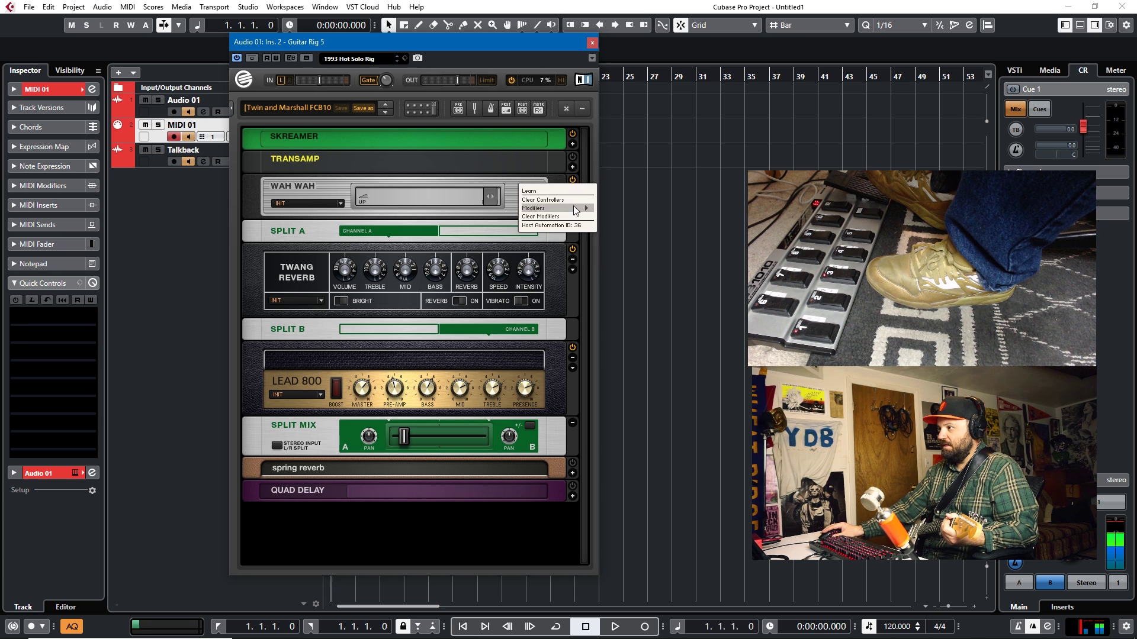
right_click(573, 182)
left_click(565, 190)
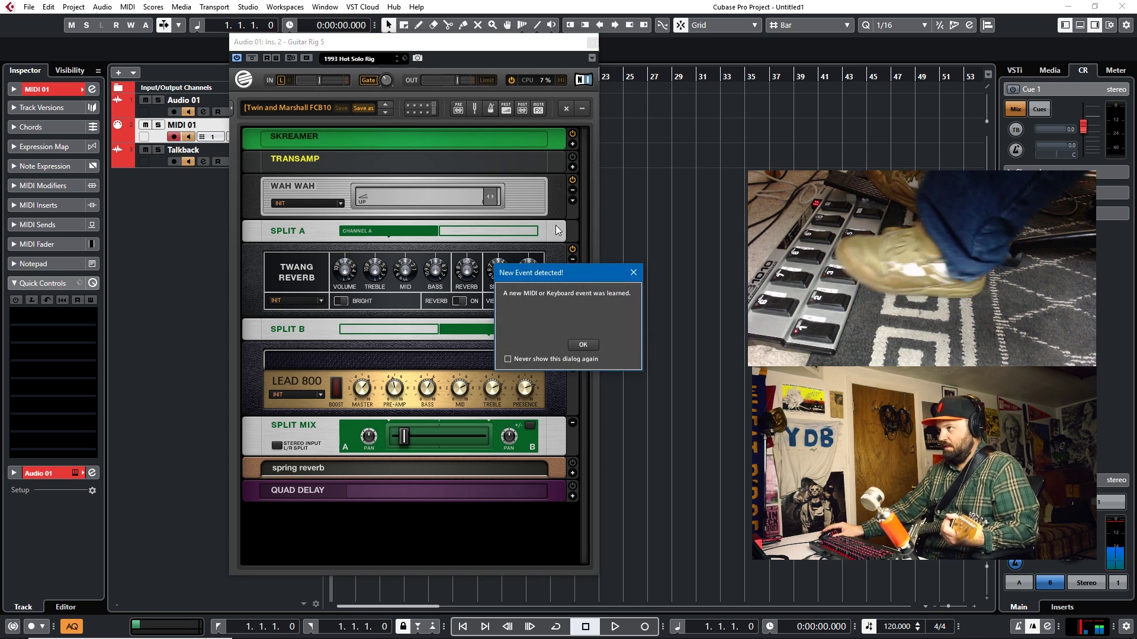
left_click(586, 347)
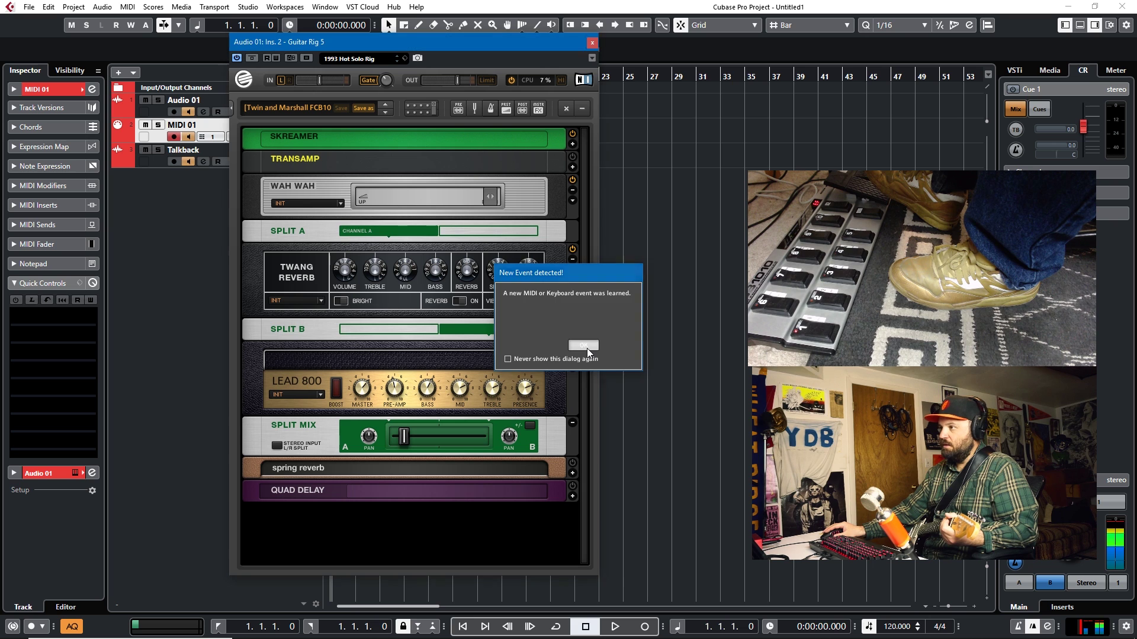
- Clear the Wah Wah pedal slider's controllers and assign the foot controller's expression pedal to it with Learn
right_click(490, 200)
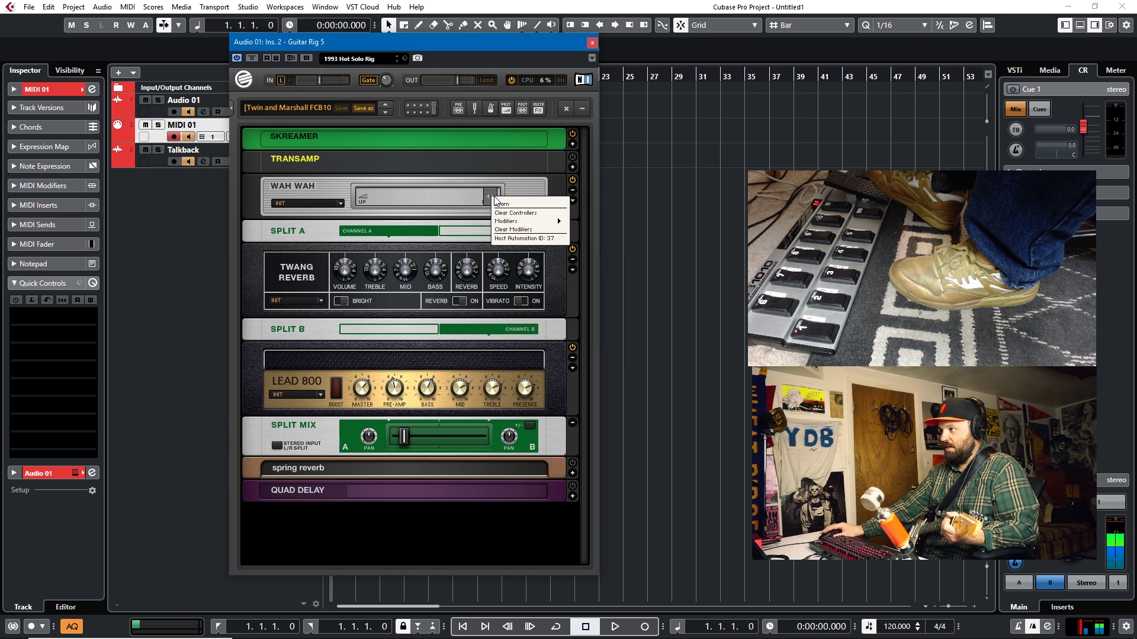
left_click(507, 213)
right_click(489, 200)
left_click(501, 204)
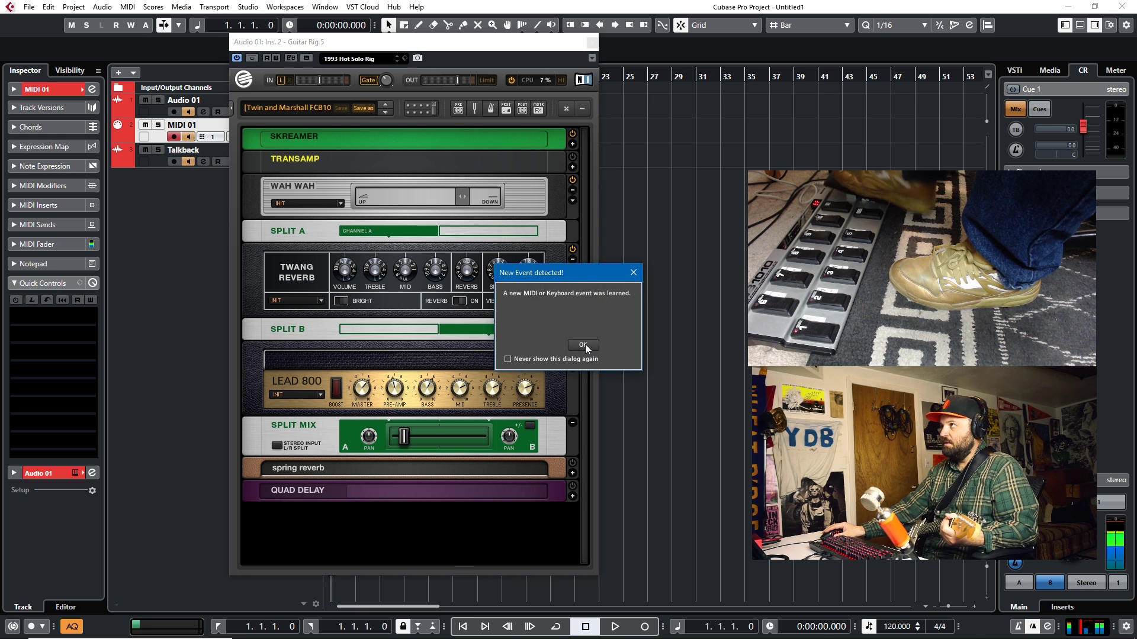
left_click(583, 344)
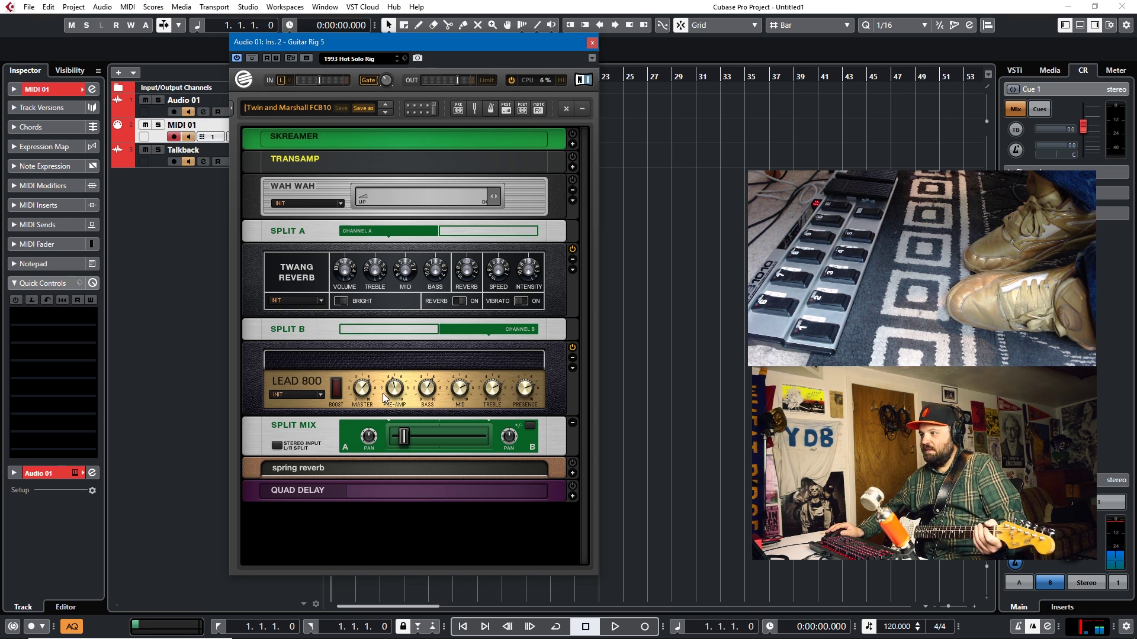
- Assign a foot controller event to the Split Mix crossfader with Learn
right_click(403, 437)
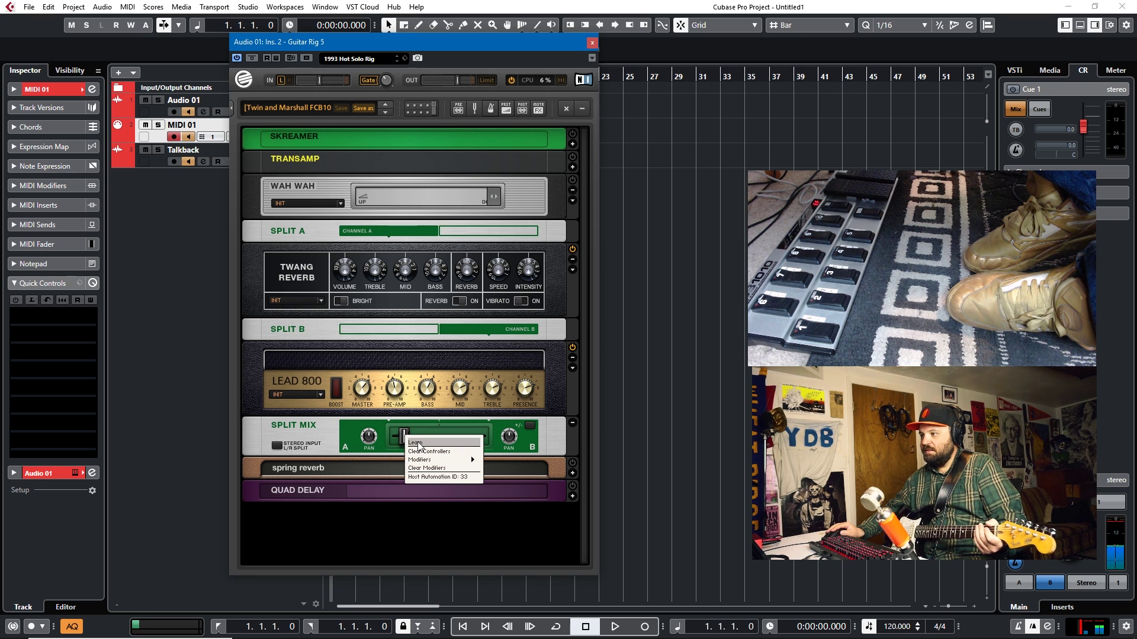
right_click(420, 445)
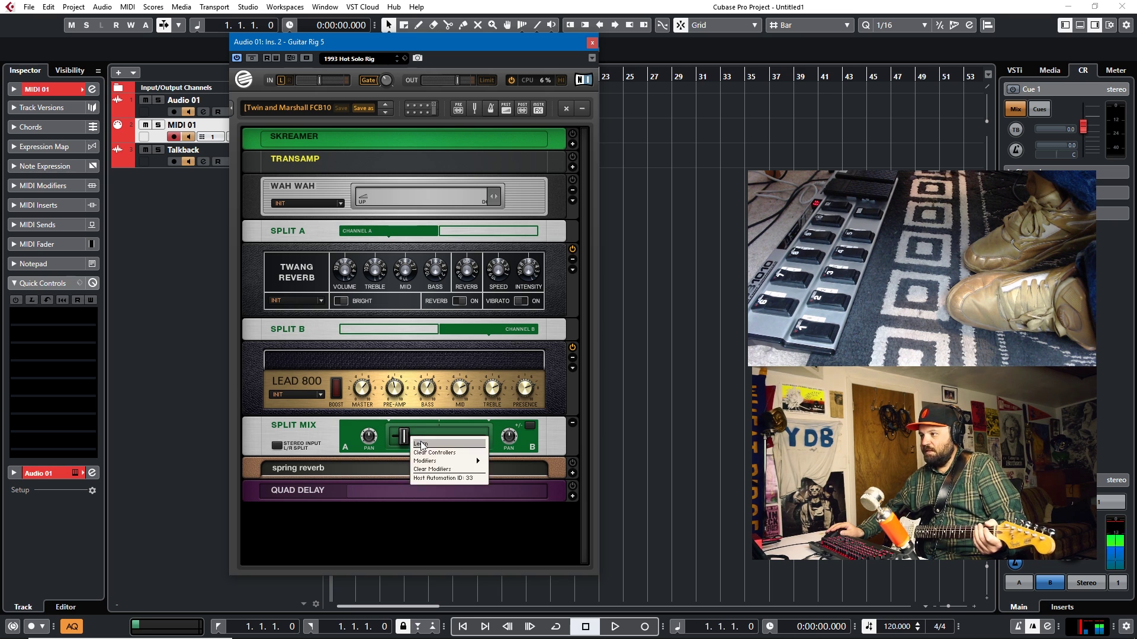
left_click(420, 444)
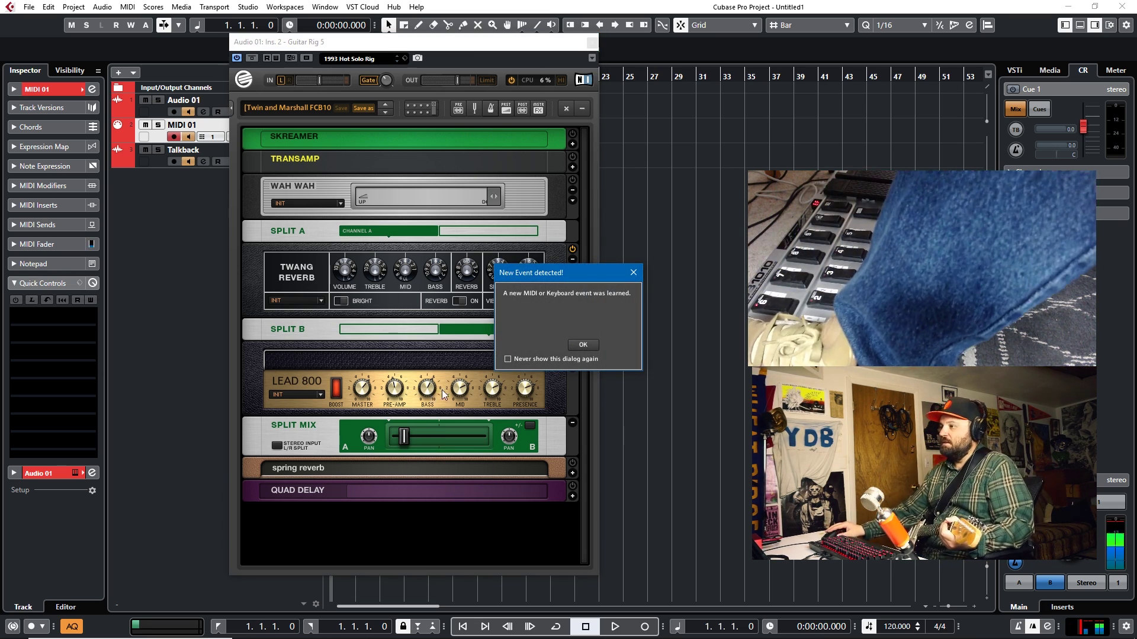
left_click(582, 346)
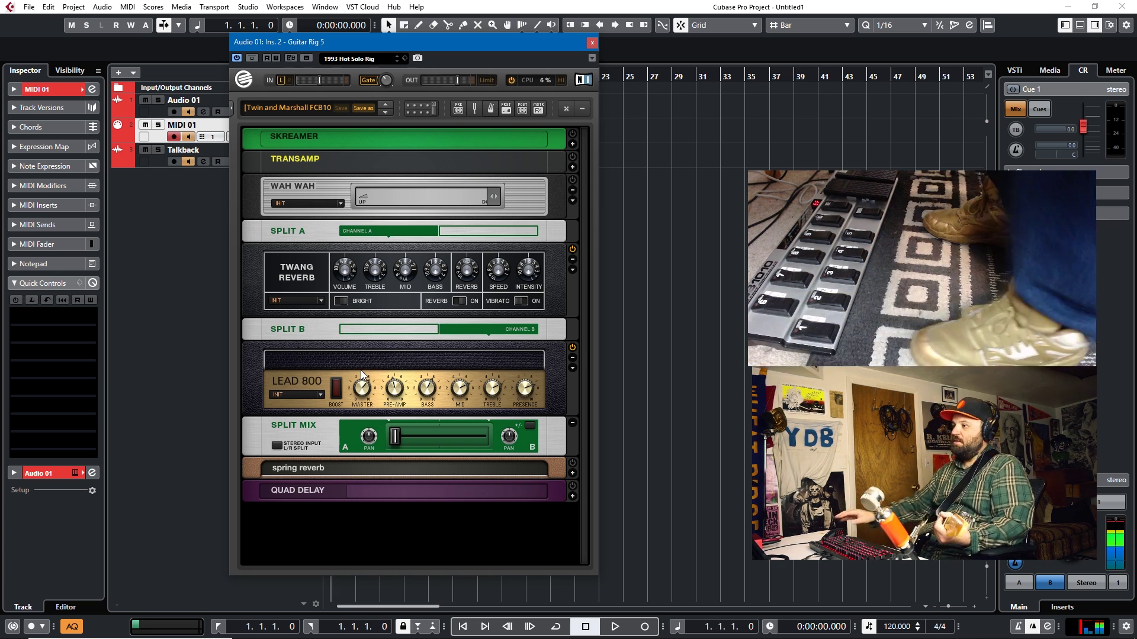
- Run Learn again on the Split Mix crossfader and accept the newly learned foot controller event
right_click(395, 436)
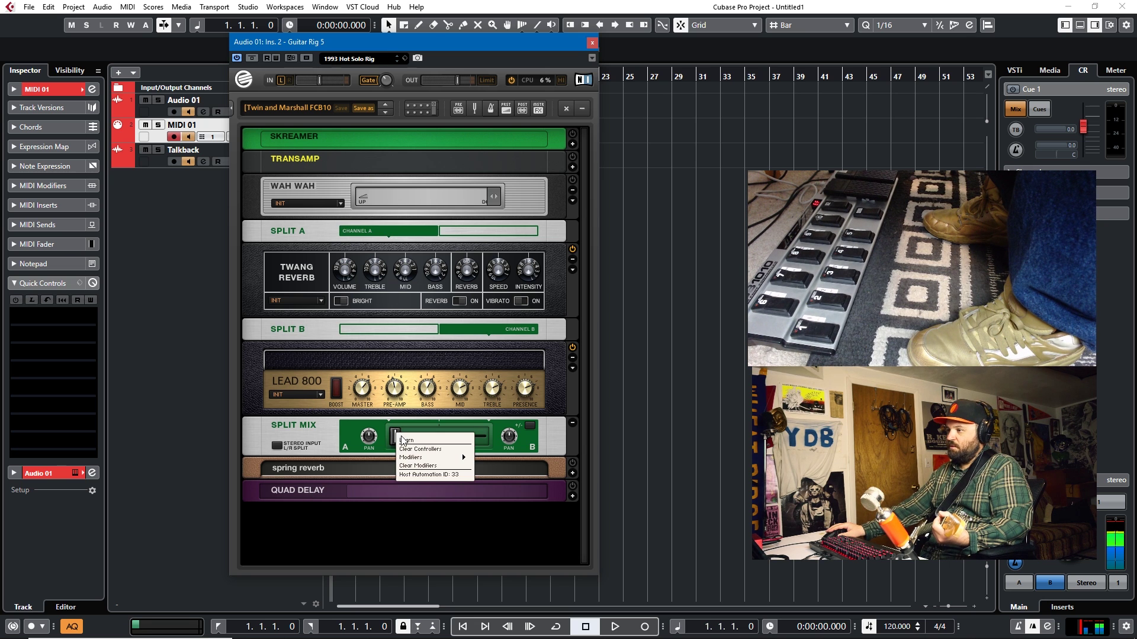
left_click(405, 440)
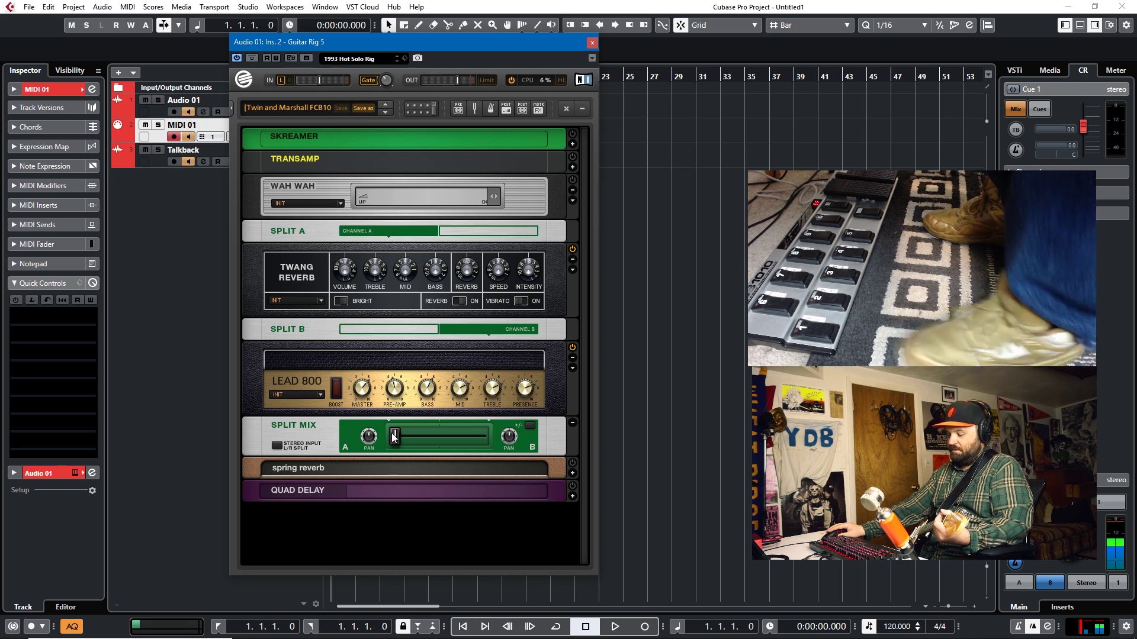
right_click(397, 437)
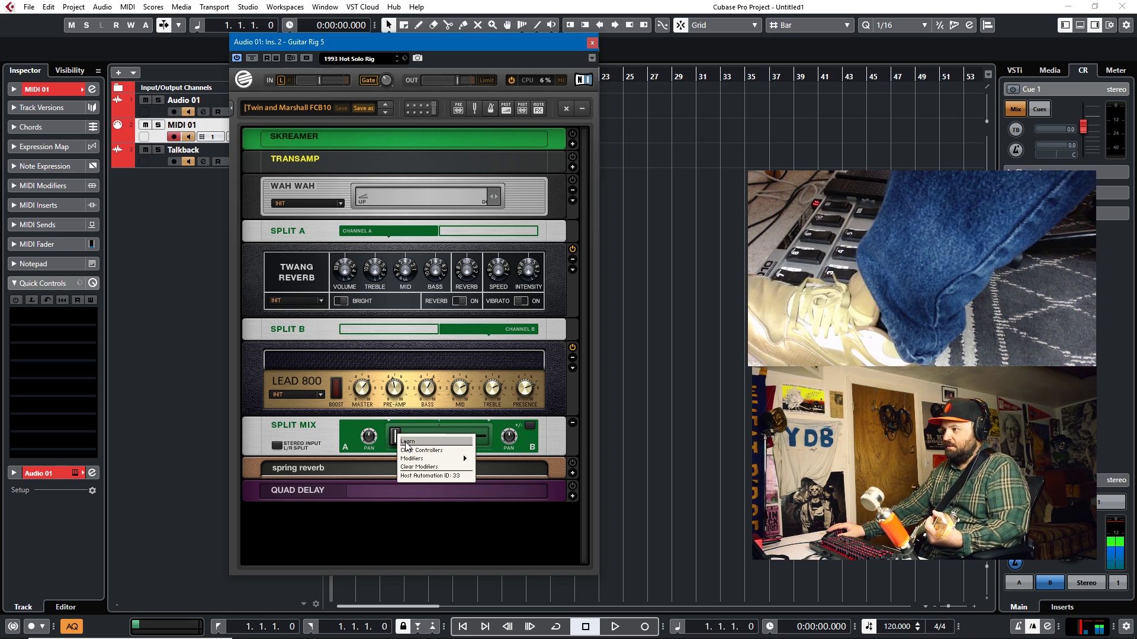
left_click(407, 442)
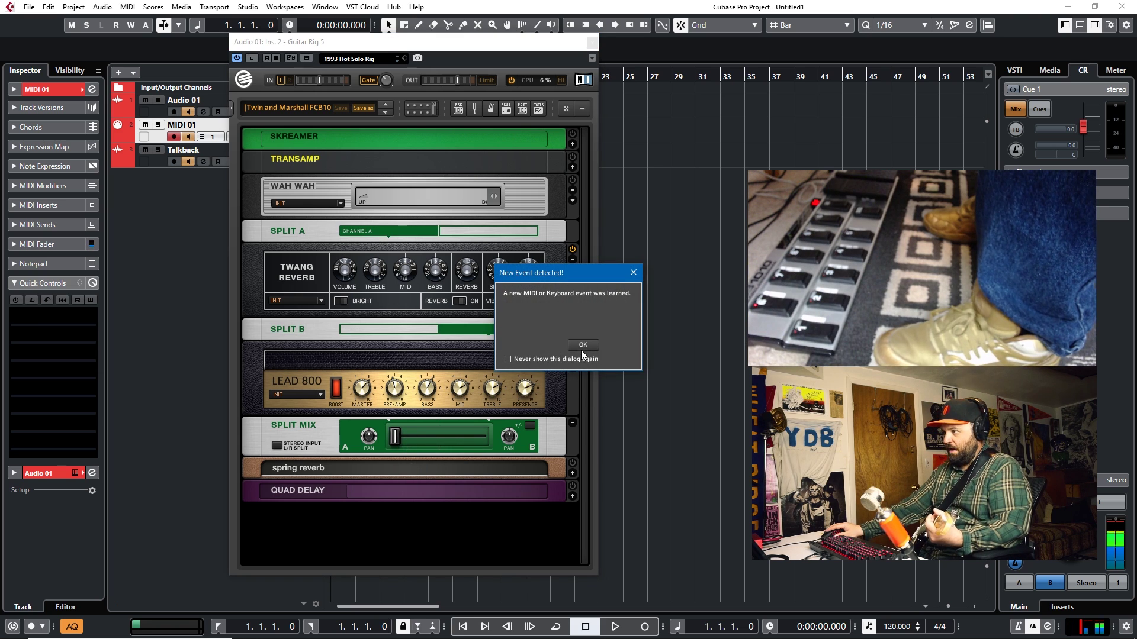
left_click(583, 344)
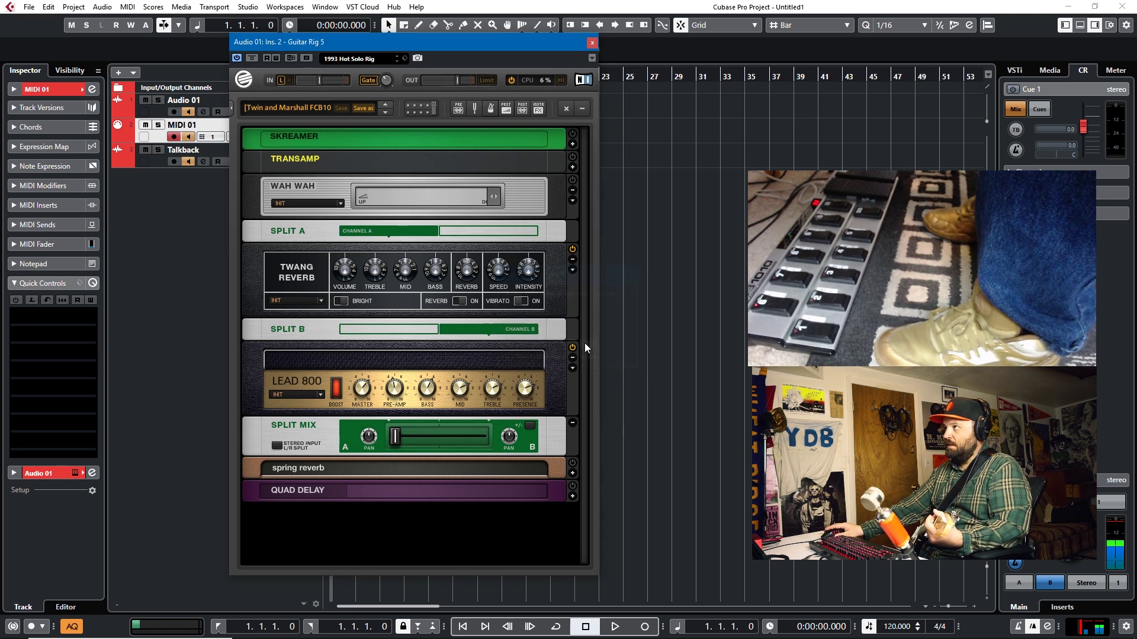
- Learn another controller event for the Split Mix crossfader, assigning it despite the existing CC # 63 assignment
right_click(397, 437)
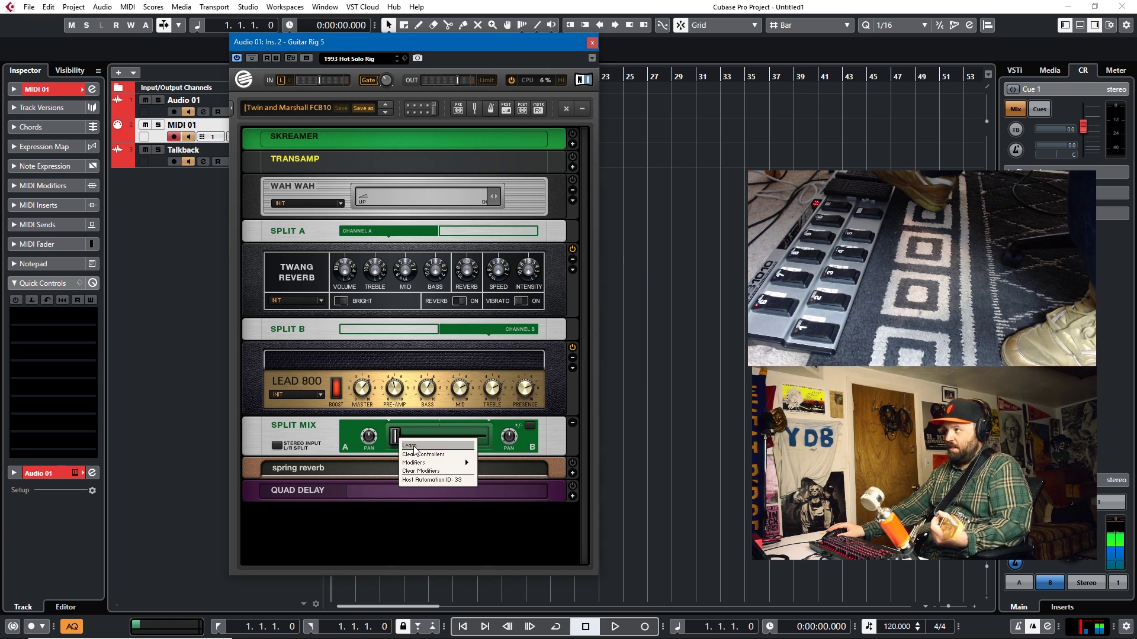
left_click(414, 446)
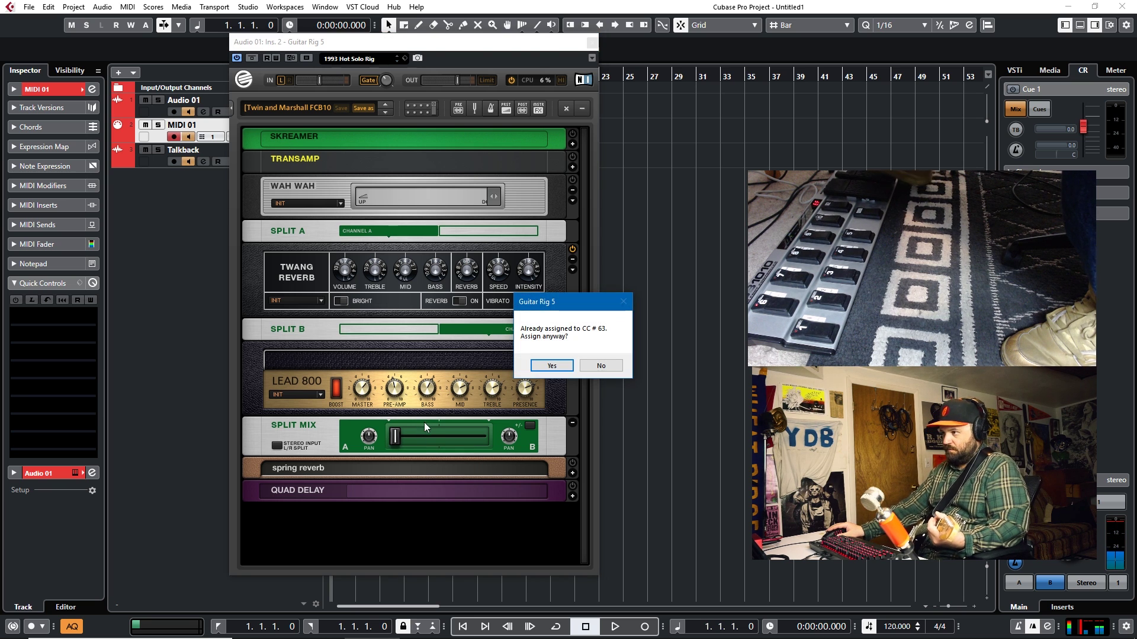
left_click(564, 366)
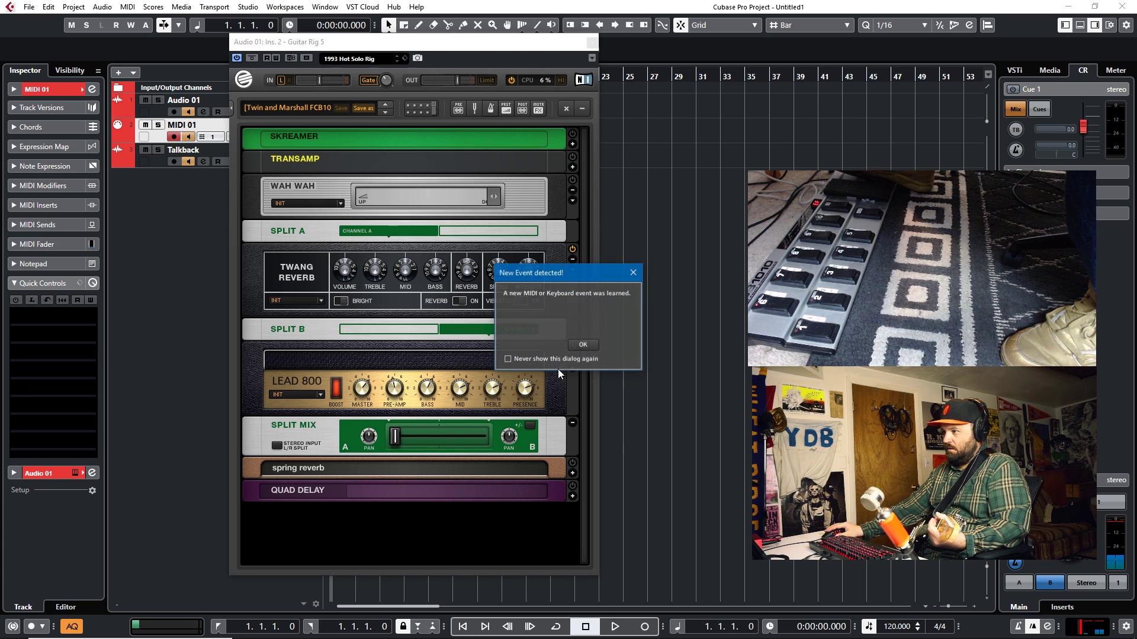
left_click(582, 346)
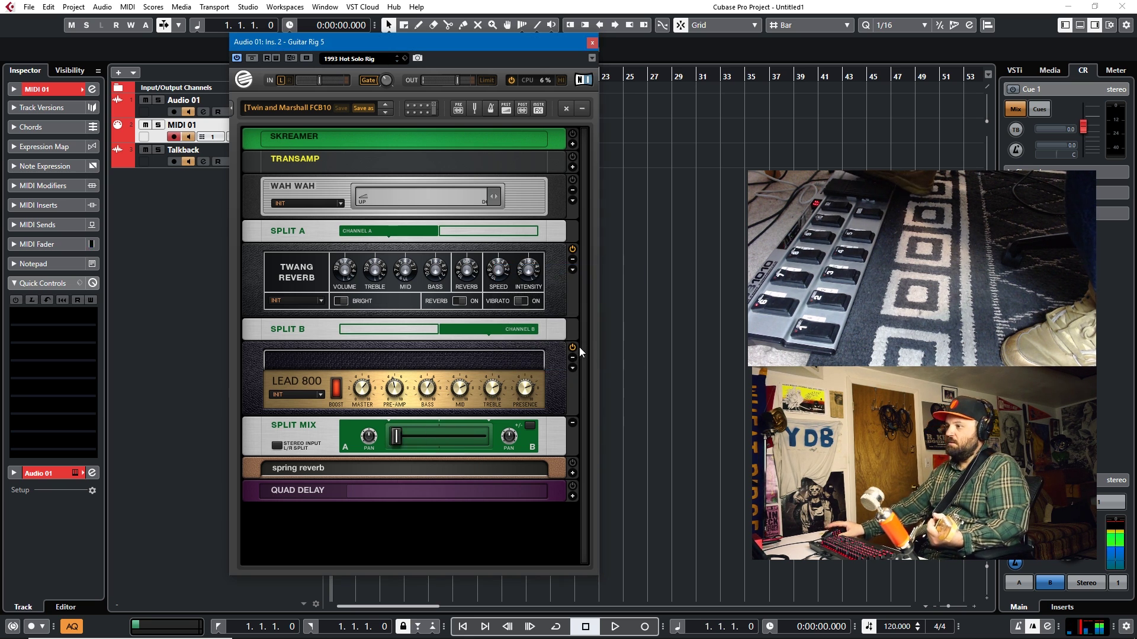
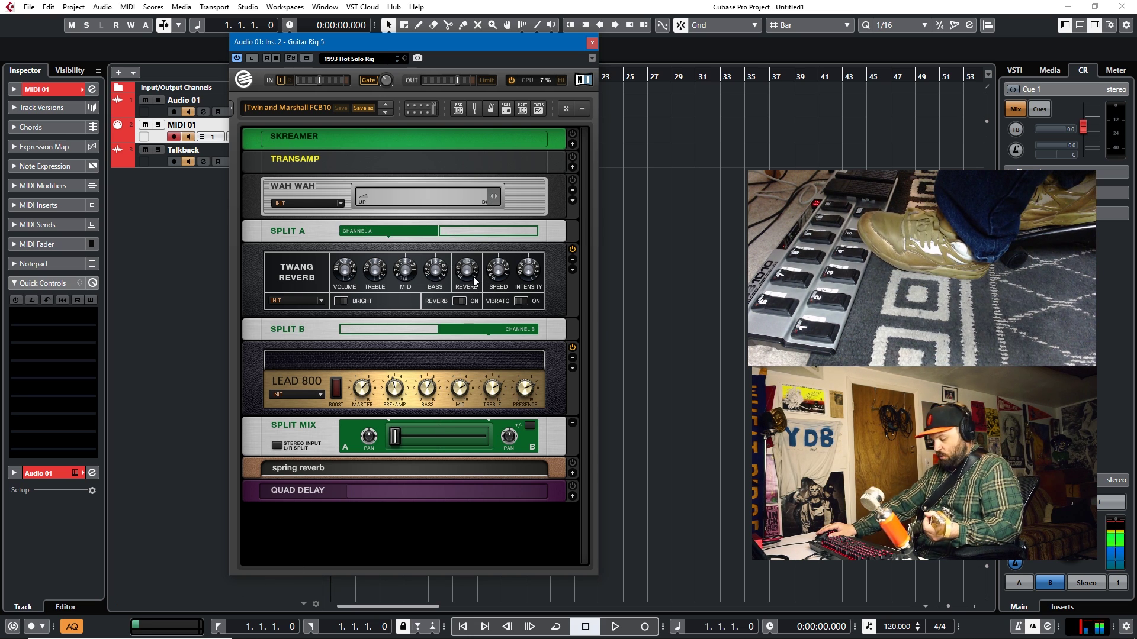
- Assign a foot controller switch to the Twang Reverb amp's Reverb on/off switch with Learn
right_click(465, 300)
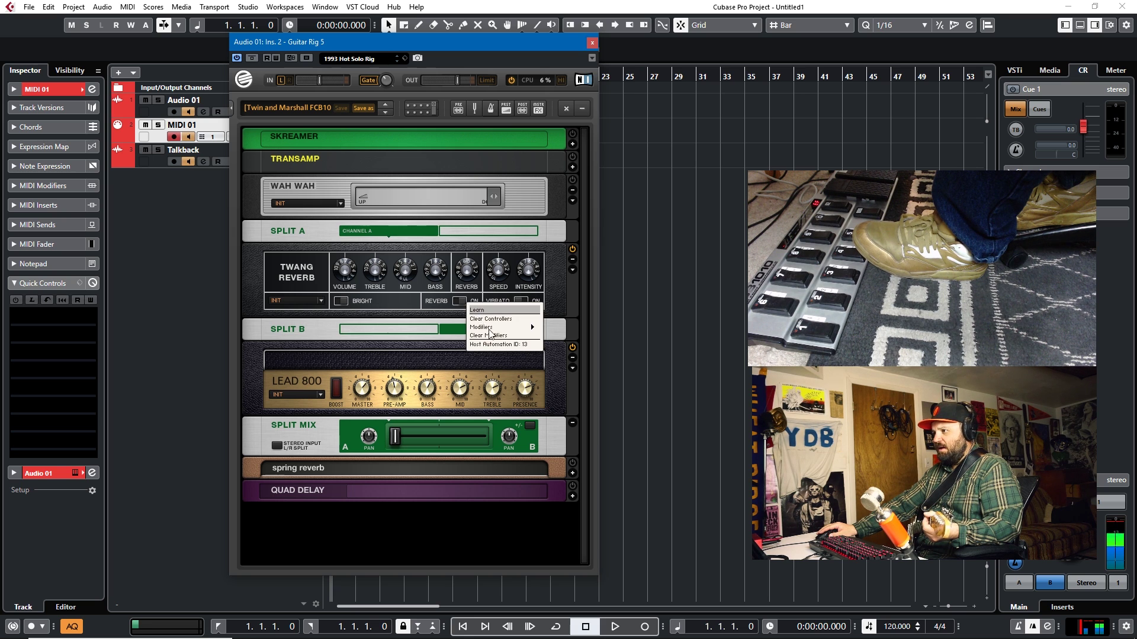
left_click(478, 312)
right_click(464, 301)
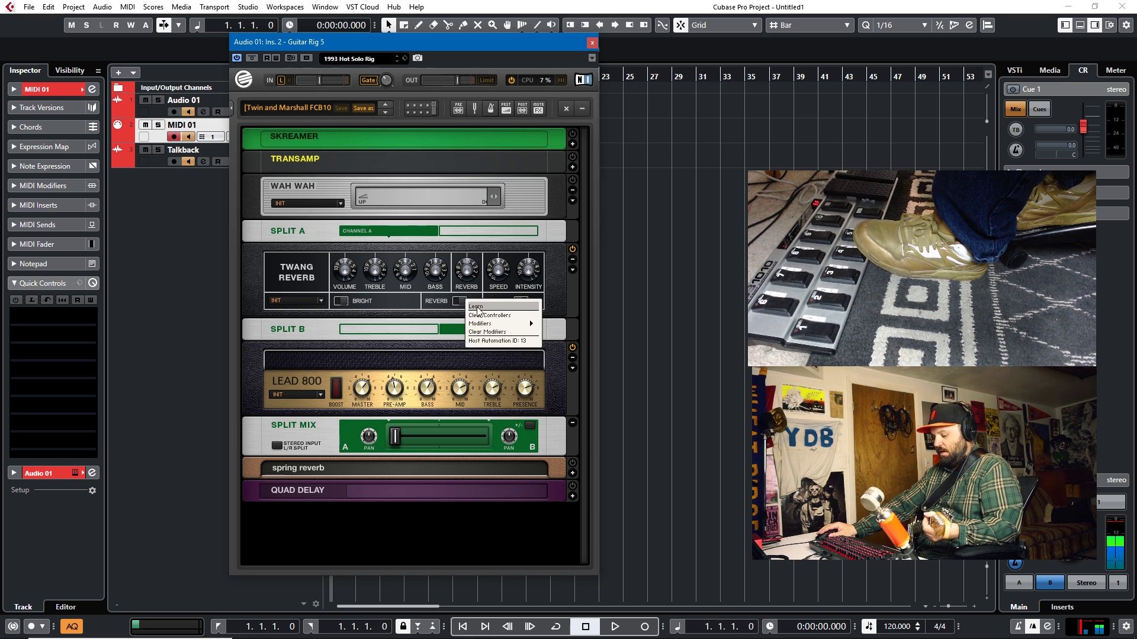
left_click(477, 307)
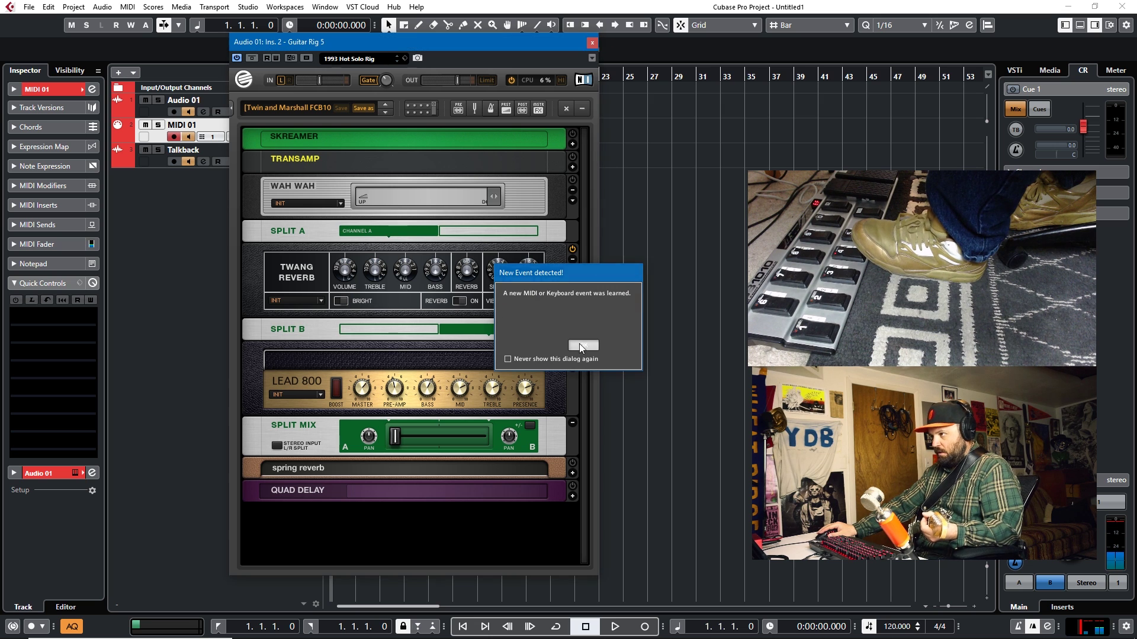
left_click(581, 345)
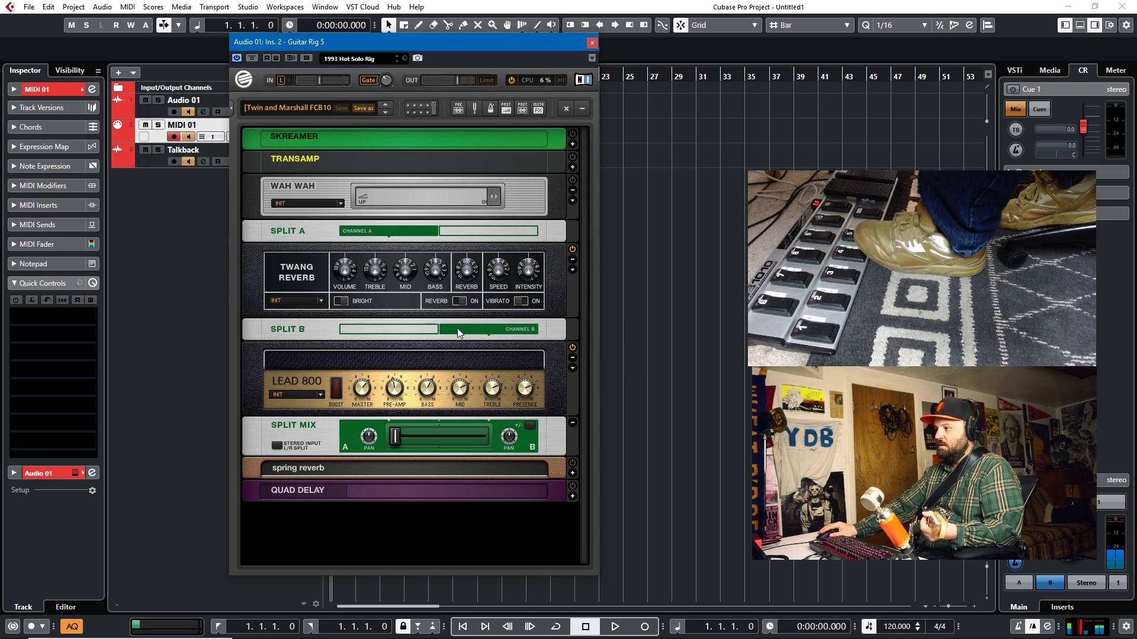
- Assign a foot controller switch to the Twang Reverb amp's Vibrato on/off switch with Learn
right_click(522, 303)
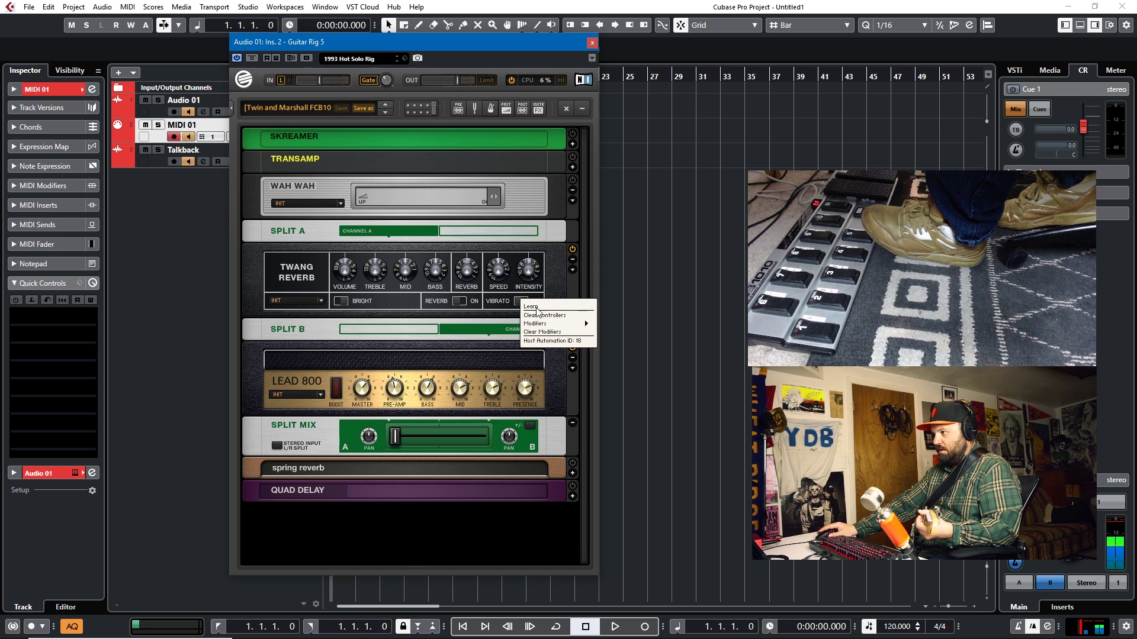
left_click(532, 309)
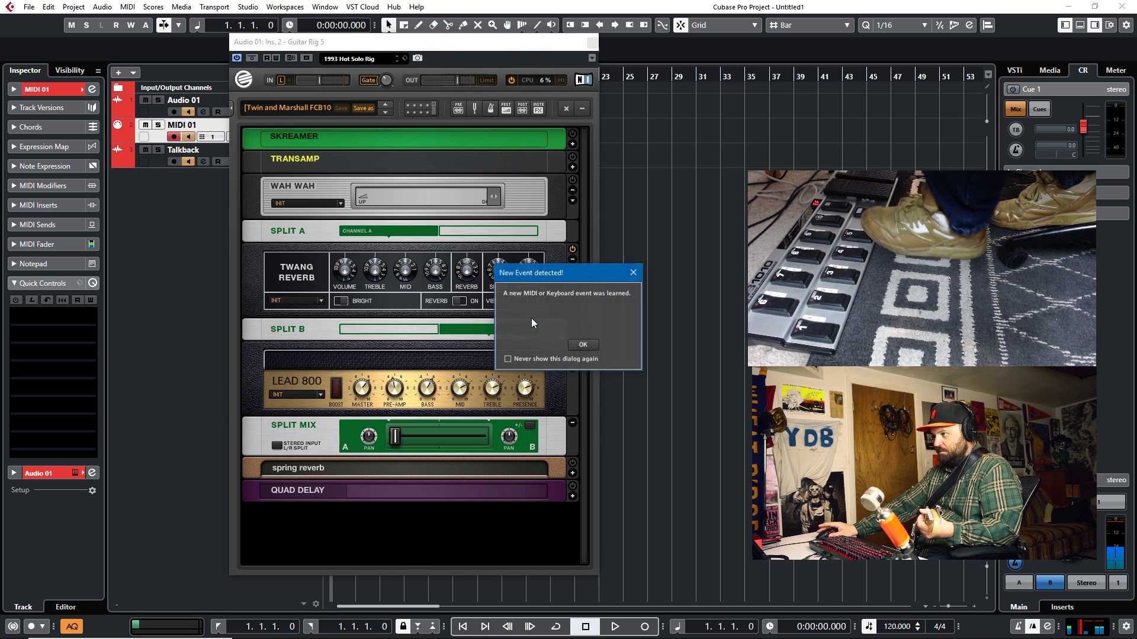
left_click(577, 350)
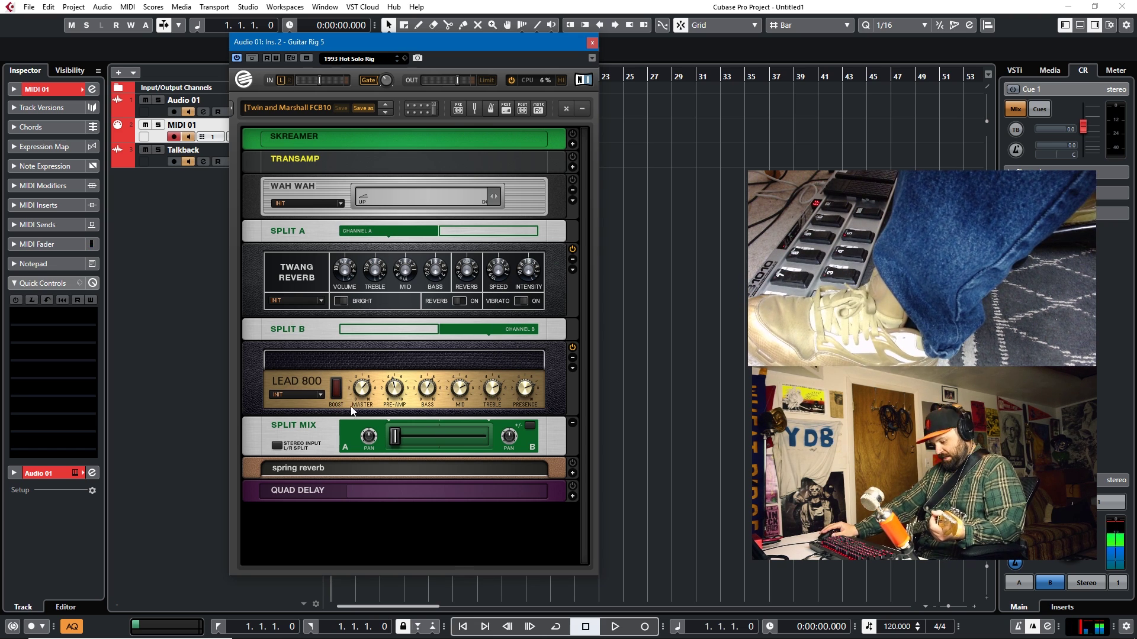
- Clear the Lead 800 Boost switch's controllers and assign a foot controller switch to it with Learn
right_click(335, 395)
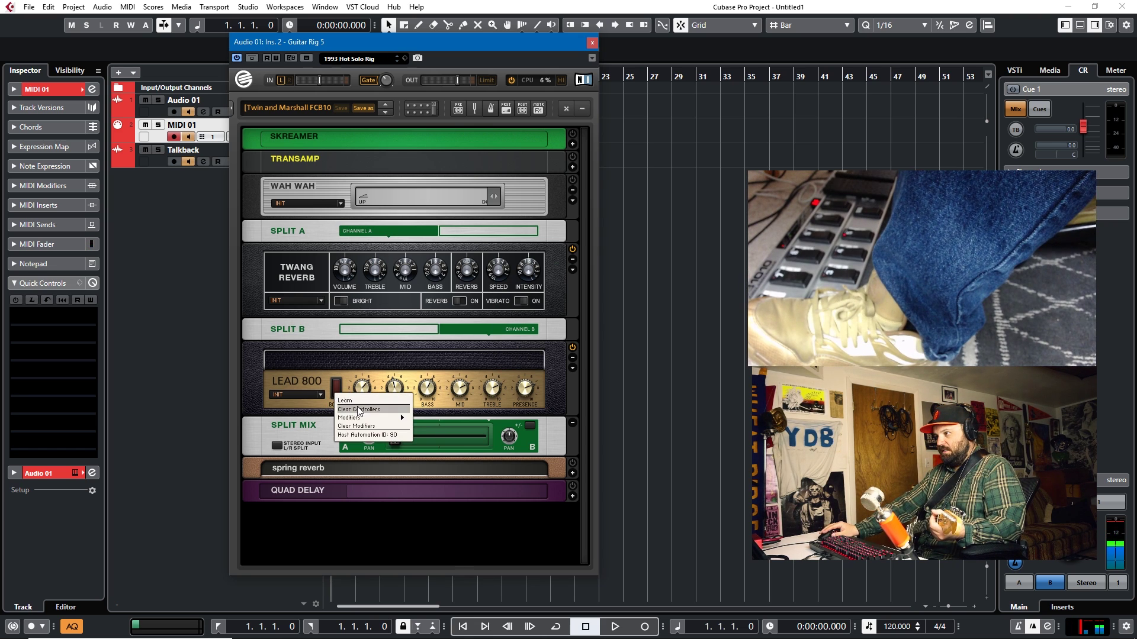
left_click(358, 407)
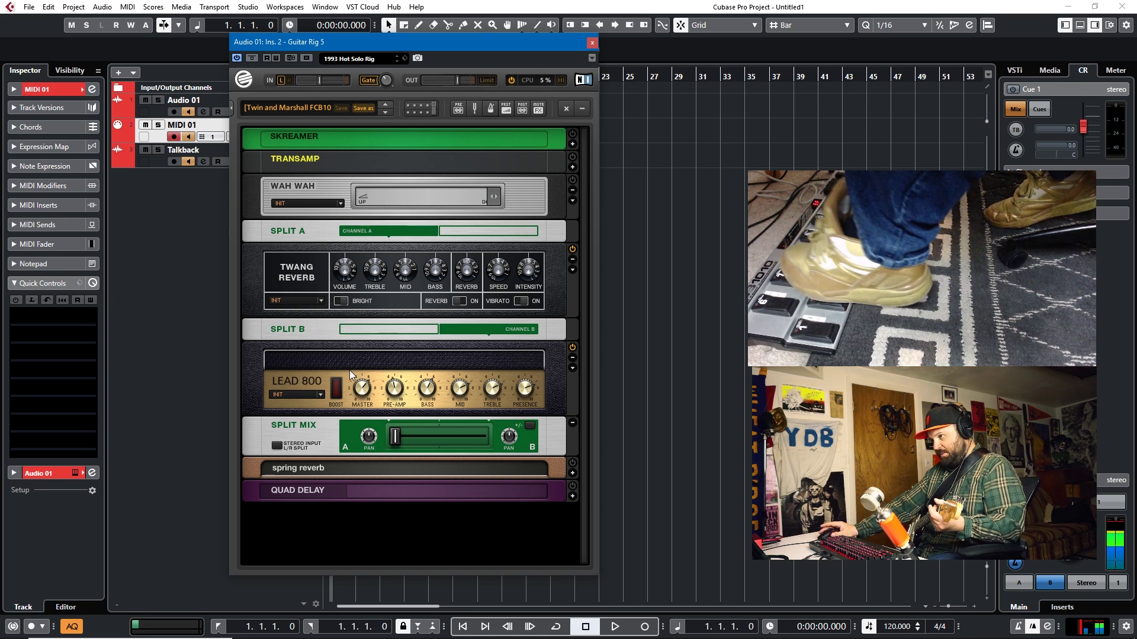
left_click(576, 346)
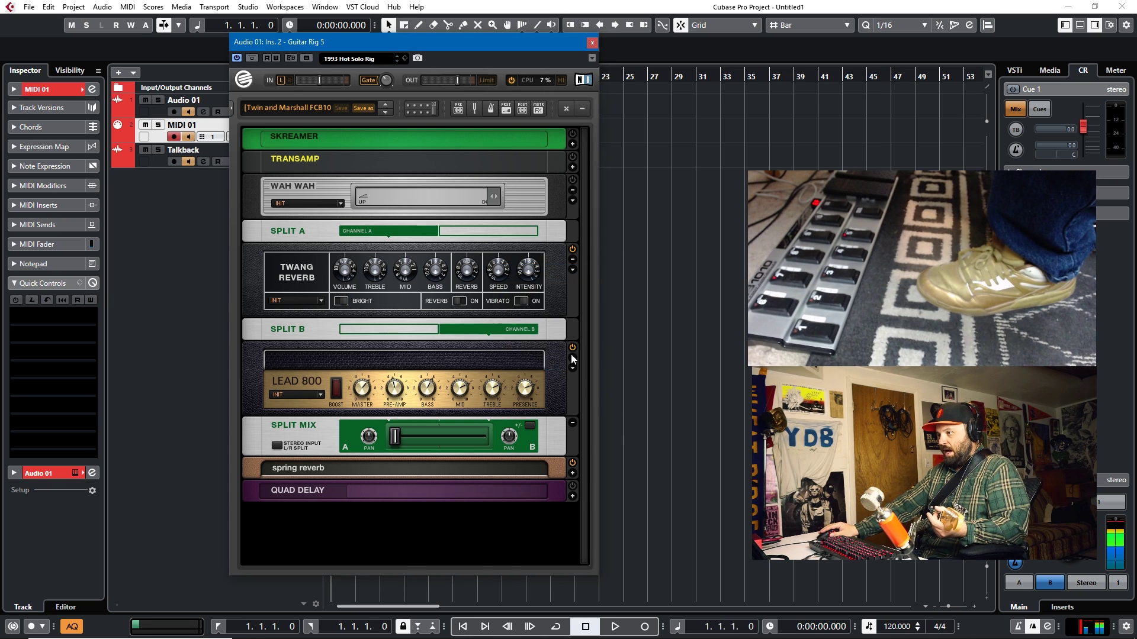
- Assign a foot controller switch to the spring reverb's on/off switch with Learn
right_click(574, 466)
left_click(573, 472)
right_click(573, 466)
left_click(574, 472)
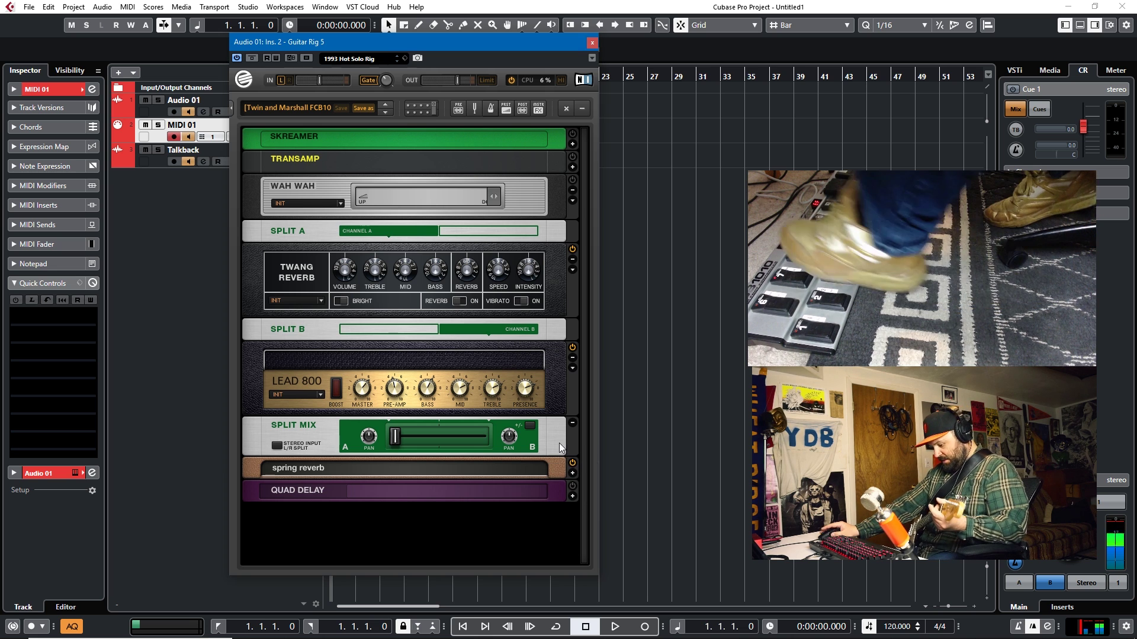
left_click(585, 345)
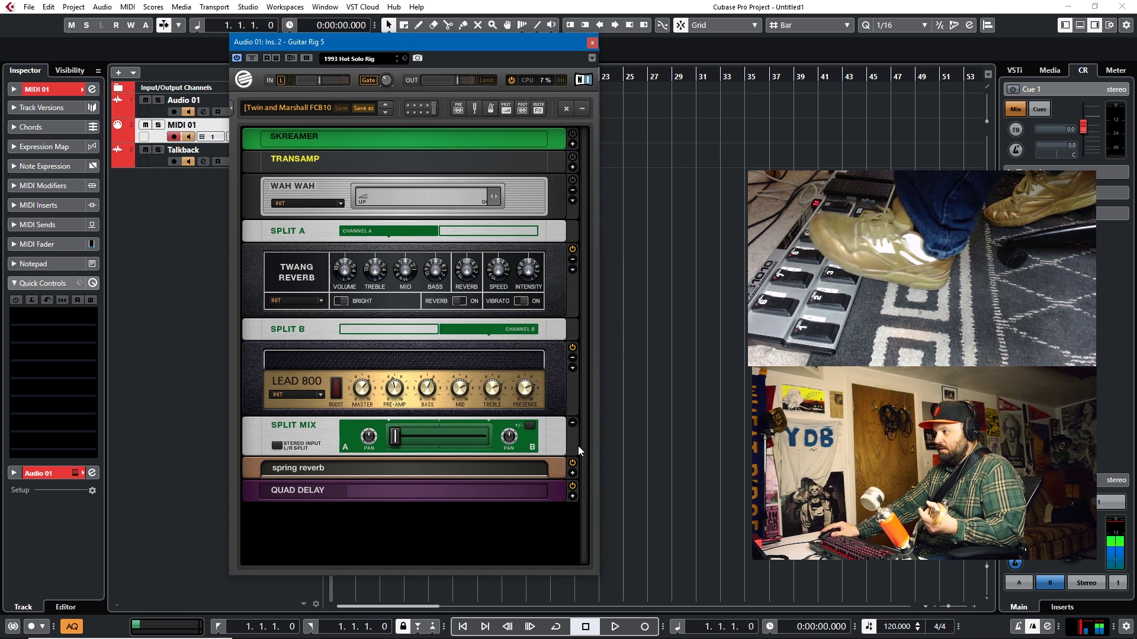
- Assign a foot controller switch to the Quad Delay's on/off switch with Learn
right_click(572, 487)
left_click(572, 496)
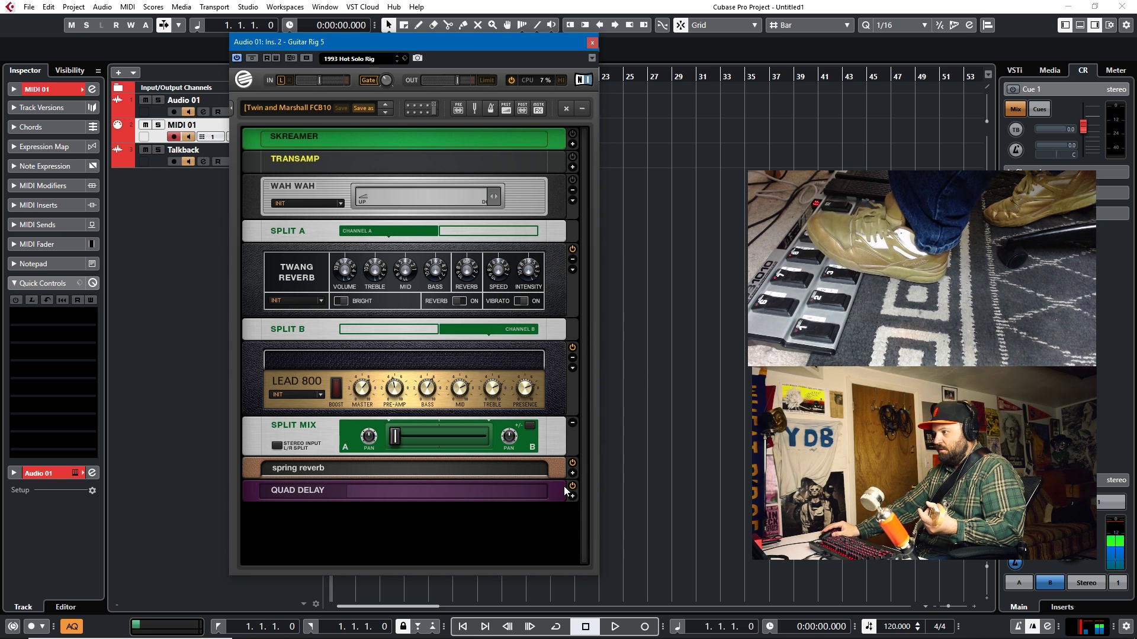
right_click(563, 485)
mouse_move(579, 494)
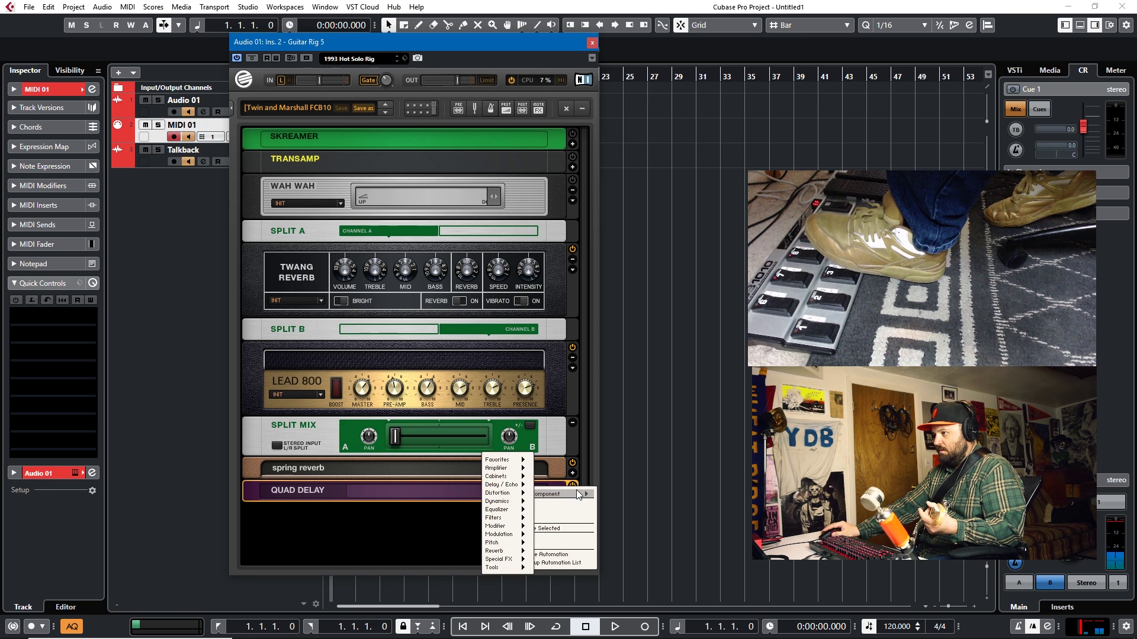
left_click(435, 512)
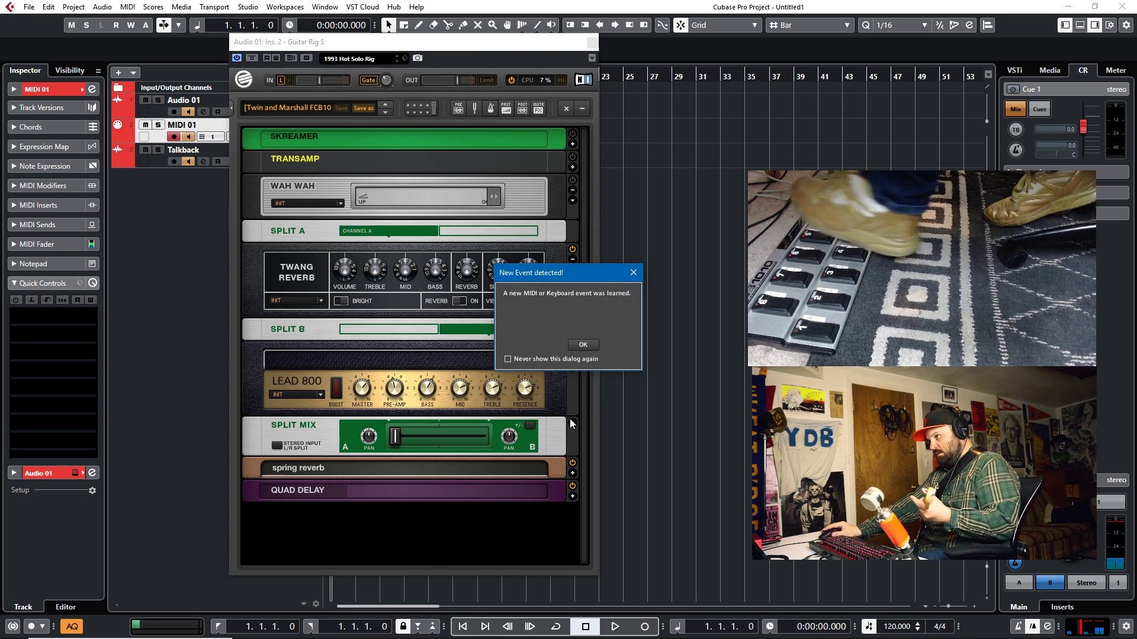
left_click(581, 345)
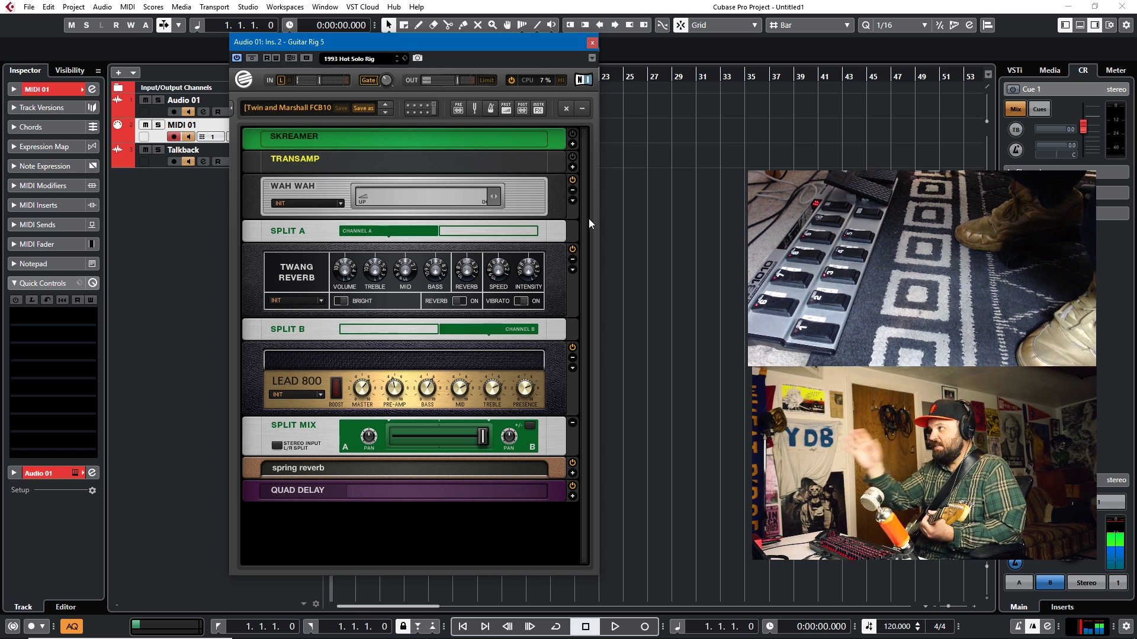
- Assign the foot controller's expression pedal to the Wah Wah pedal slider with Learn, accepting the already used CC number
right_click(493, 197)
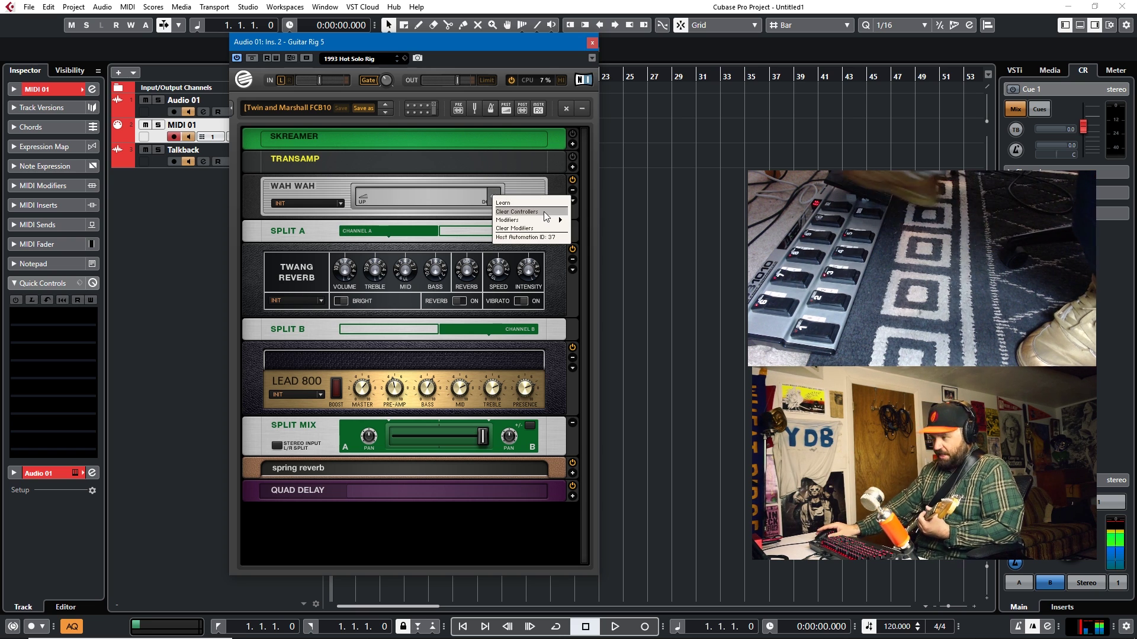
left_click(503, 203)
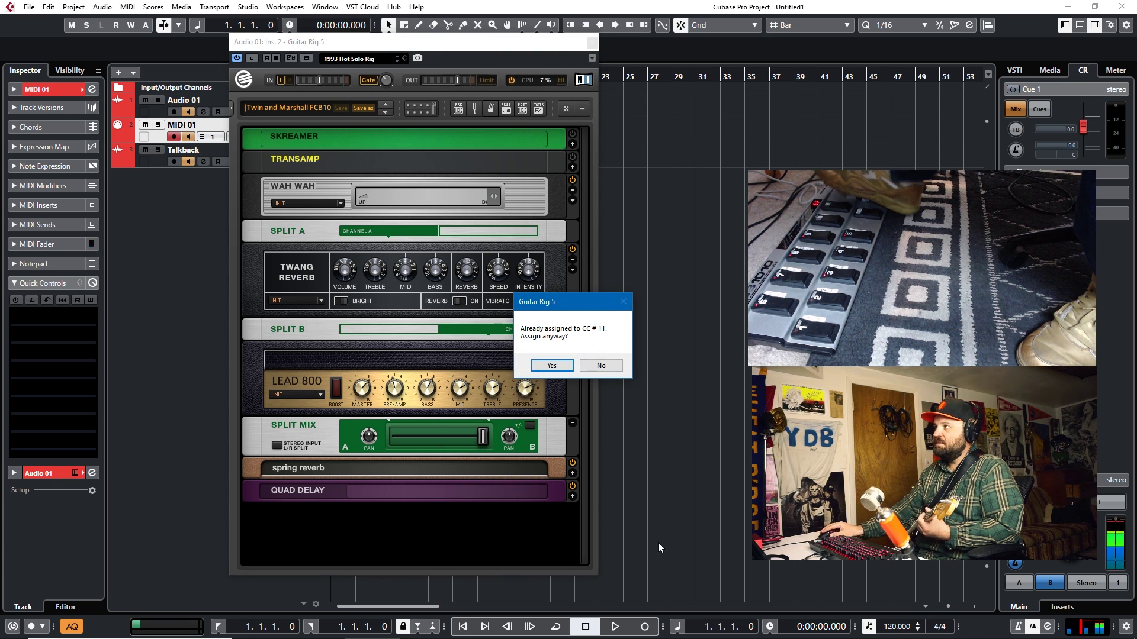
left_click(552, 365)
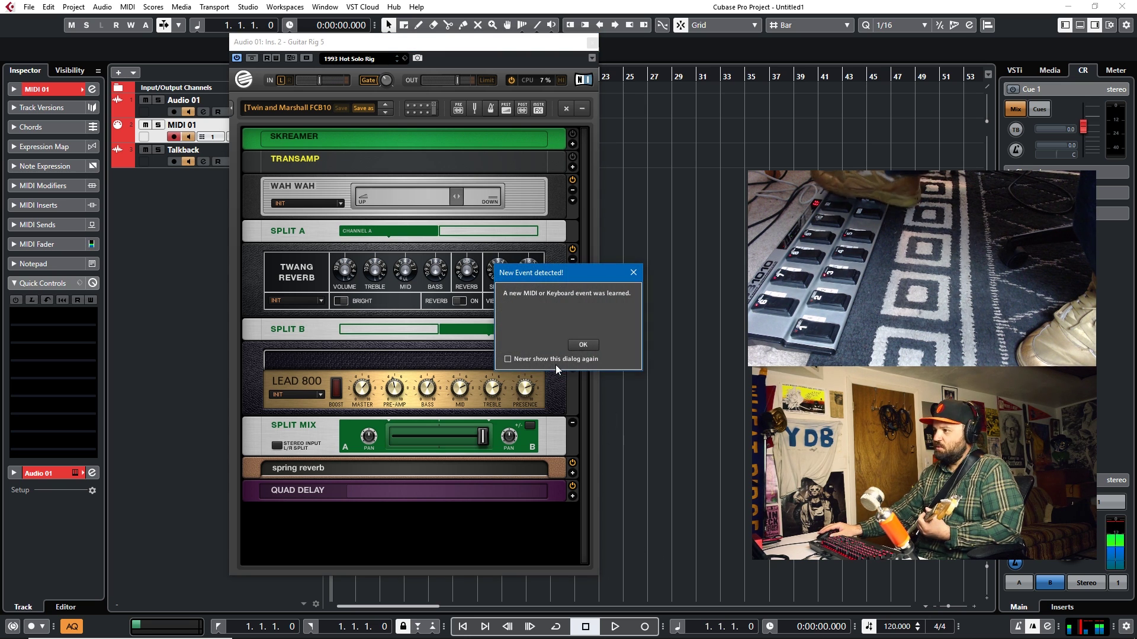
left_click(583, 346)
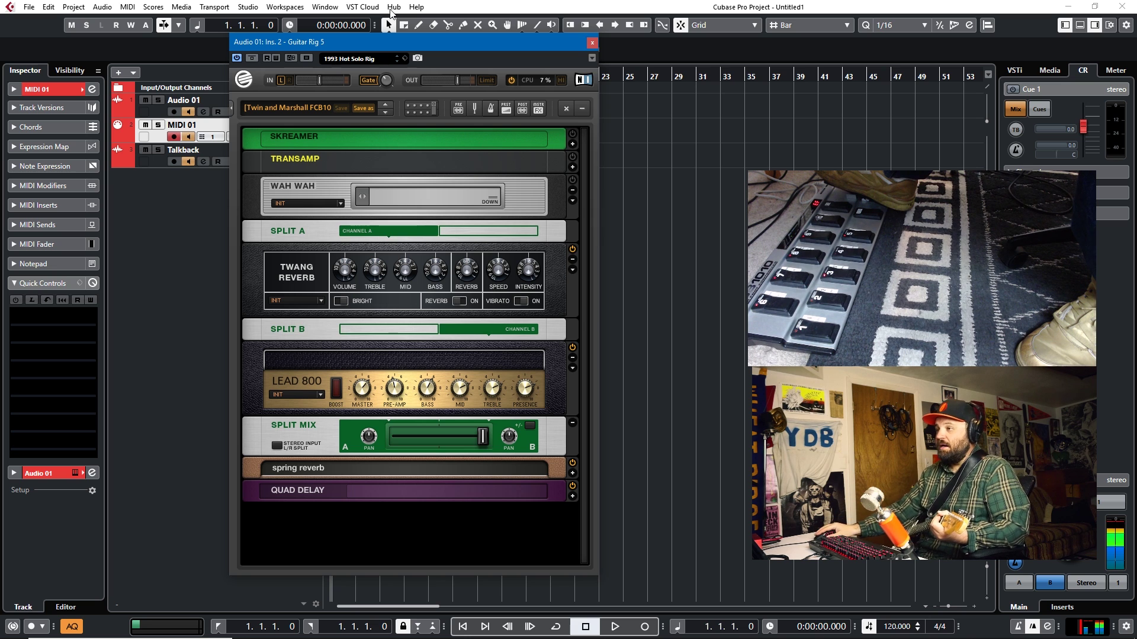
- Show the MIDI 01 track's routing settings beside Guitar Rig 5 and close the plug-in window
left_click_drag(450, 42, 392, 33)
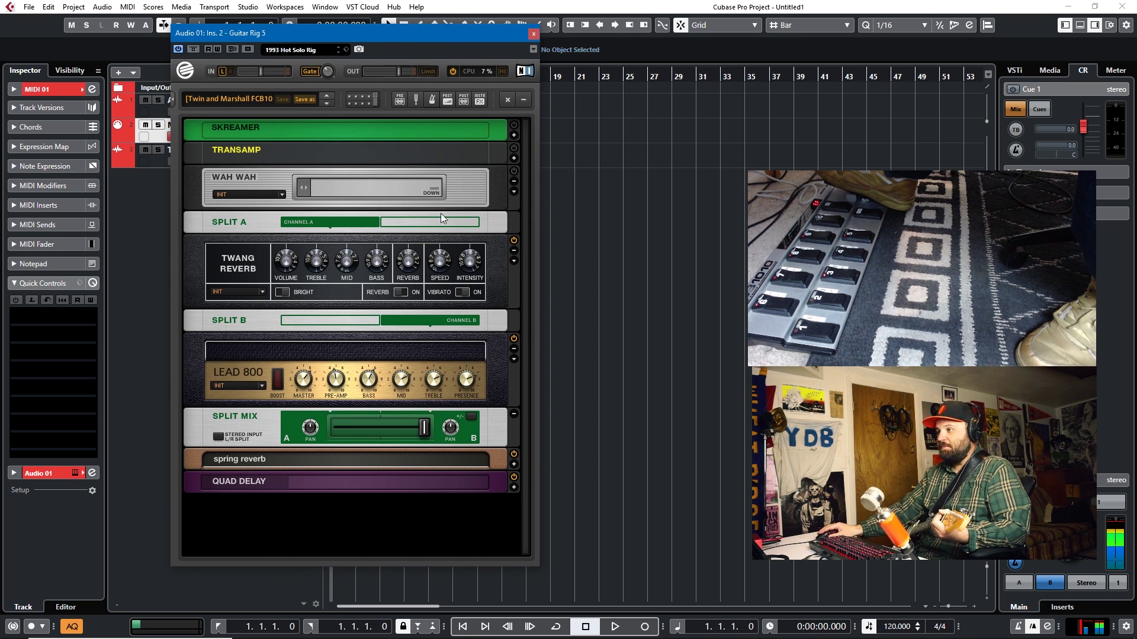
left_click_drag(343, 33, 592, 54)
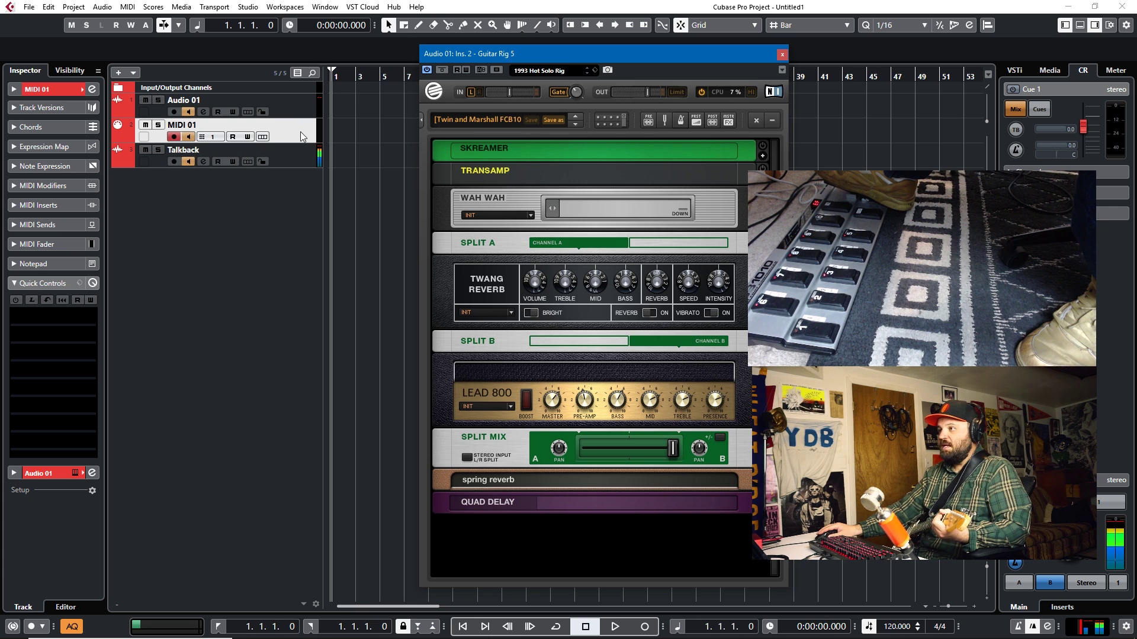
left_click(300, 132)
left_click(62, 87)
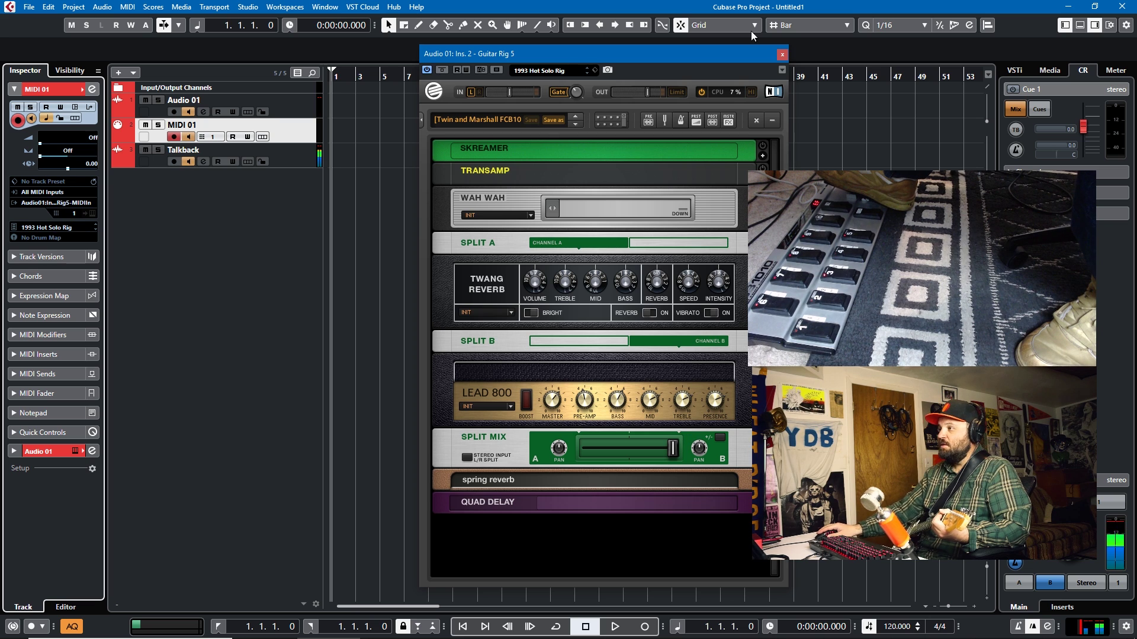
left_click(780, 56)
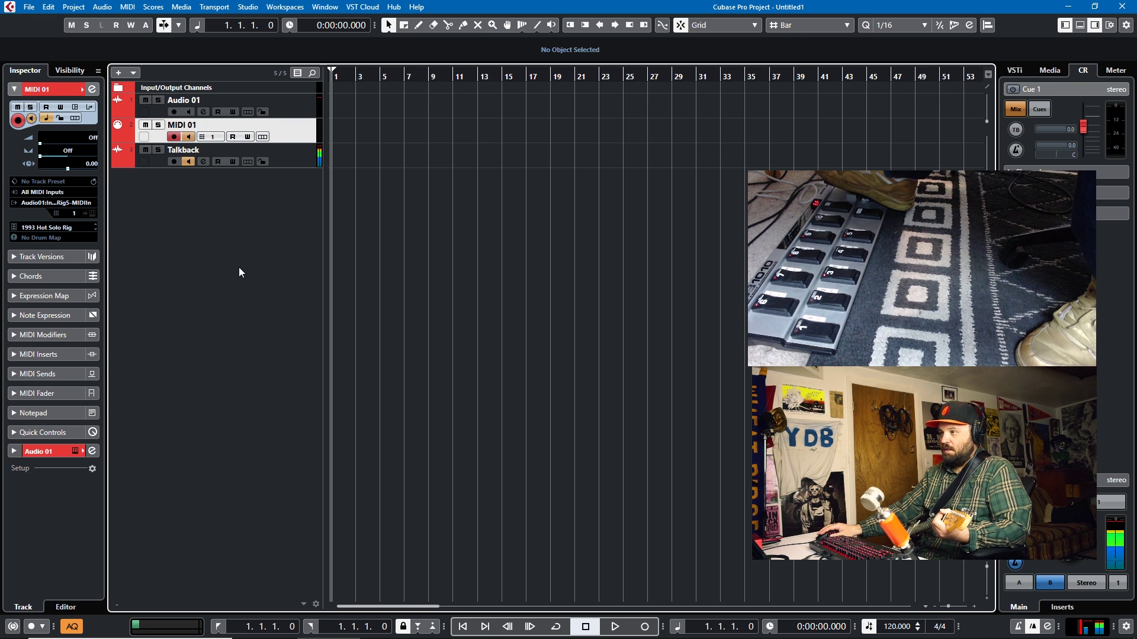
- Add a new audio track and load VST Amp Rack as its insert effect
key("ctrl+t")
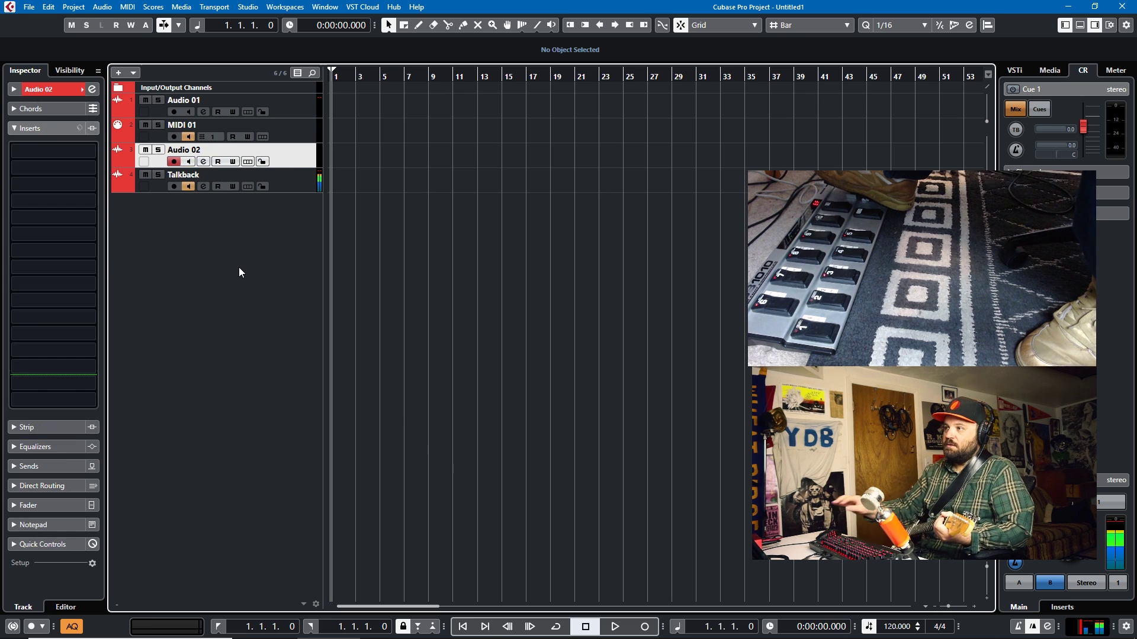
left_click(60, 163)
type("vst")
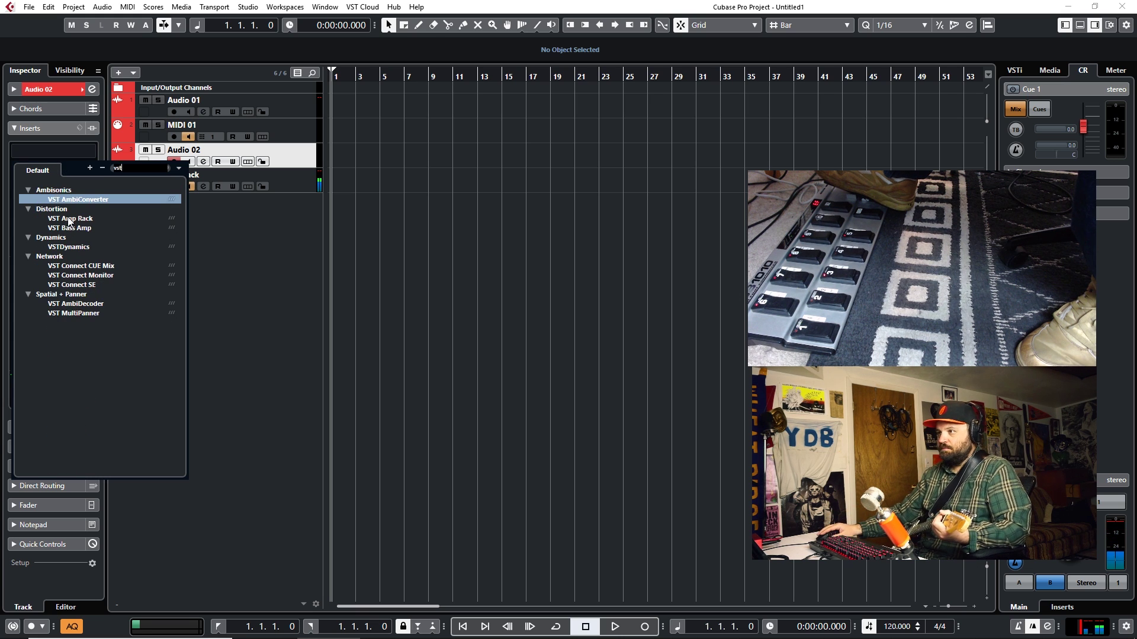
key("Escape")
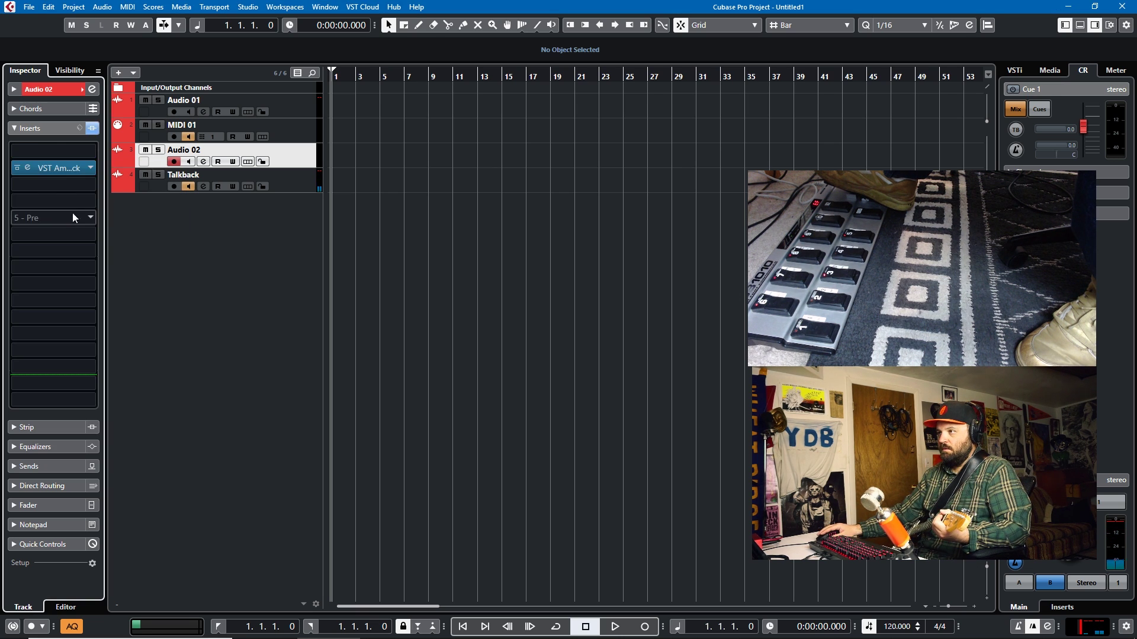
- Set the Audio 02 track's input to Right - Stereo In and enable its monitoring
left_click(49, 91)
left_click(51, 193)
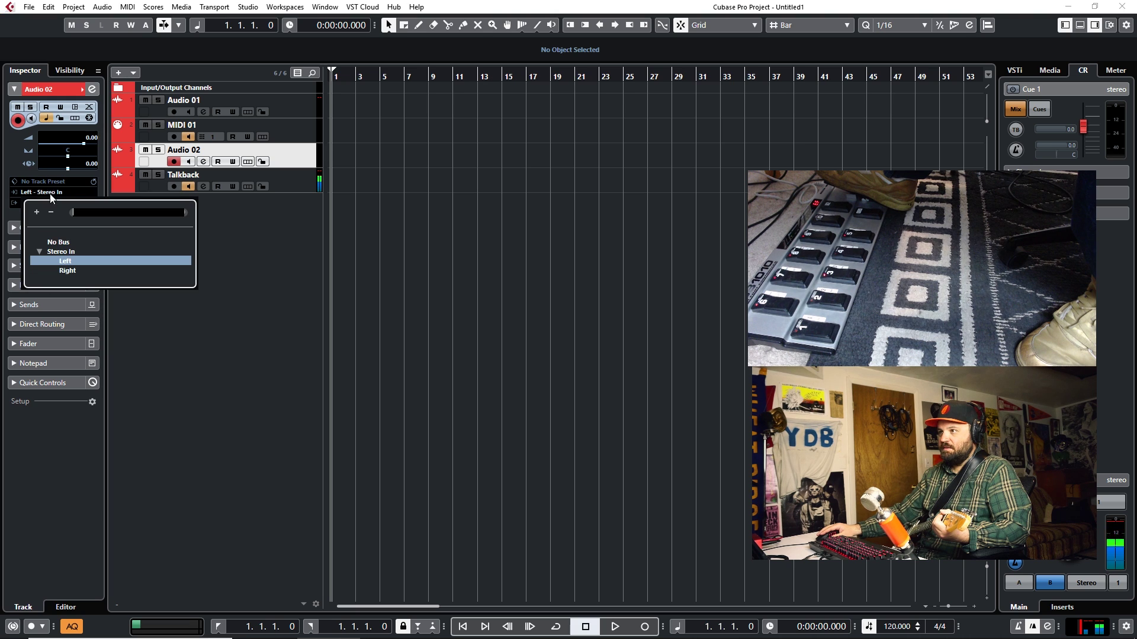
left_click(63, 264)
left_click(45, 193)
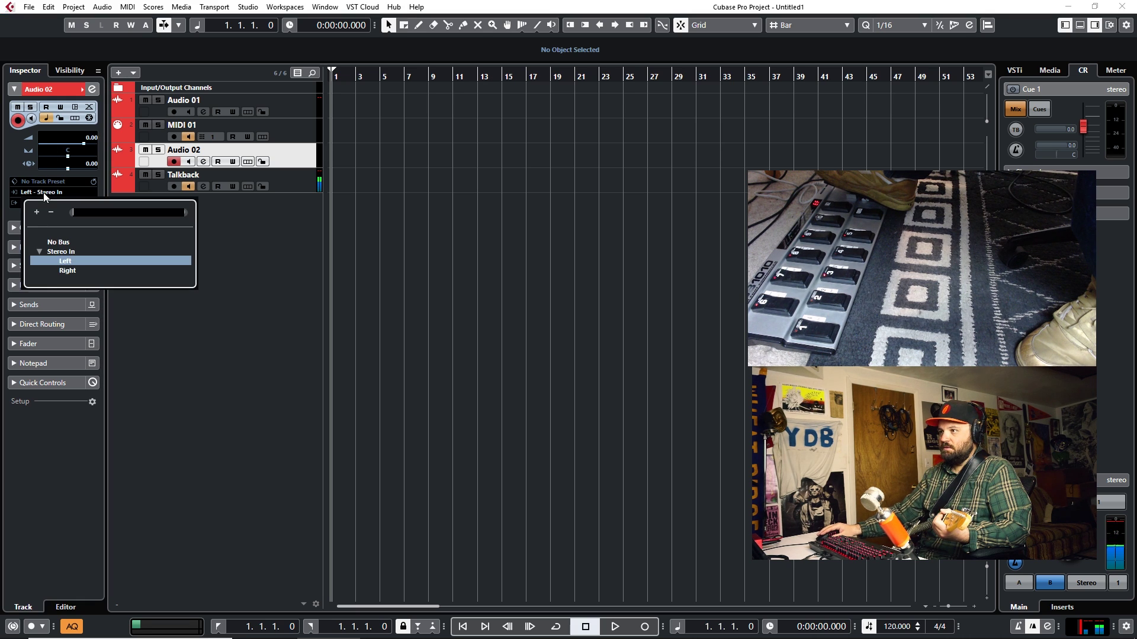
left_click(65, 271)
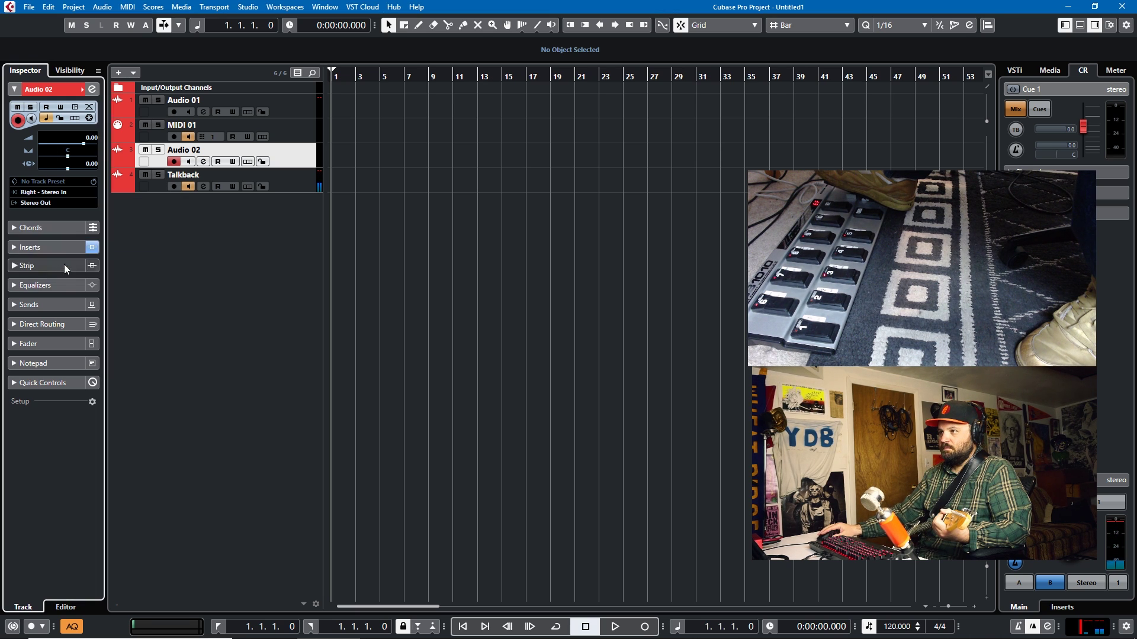
left_click(189, 163)
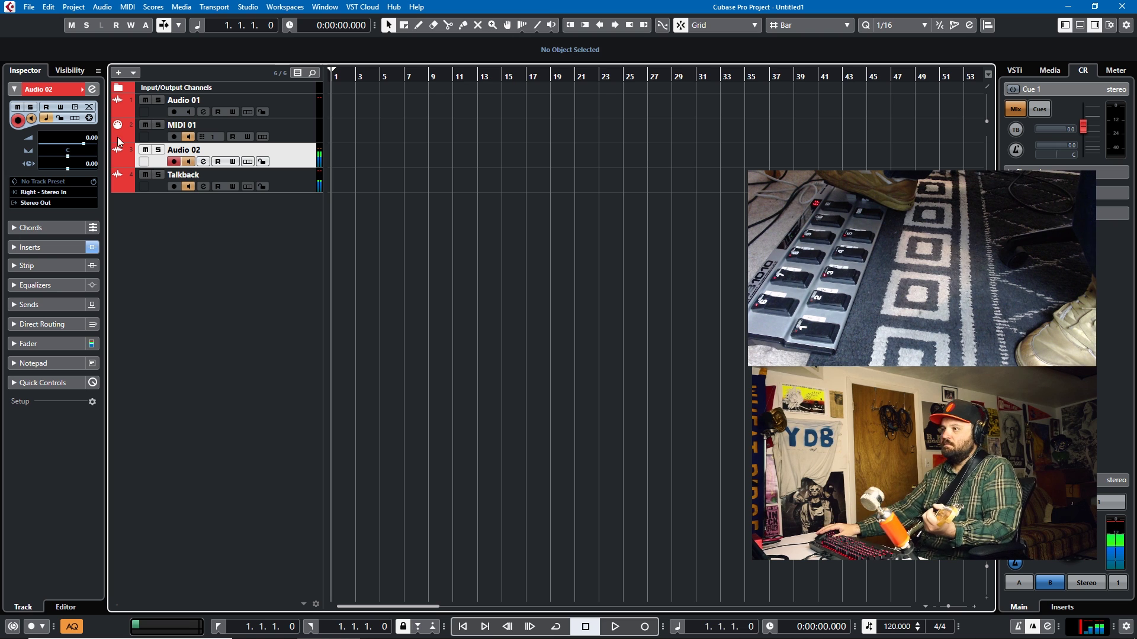
- Open Audio 02's VST Amp Rack, add an Overdrive pedal as a pre-effect and switch it on
left_click(58, 256)
left_click(60, 168)
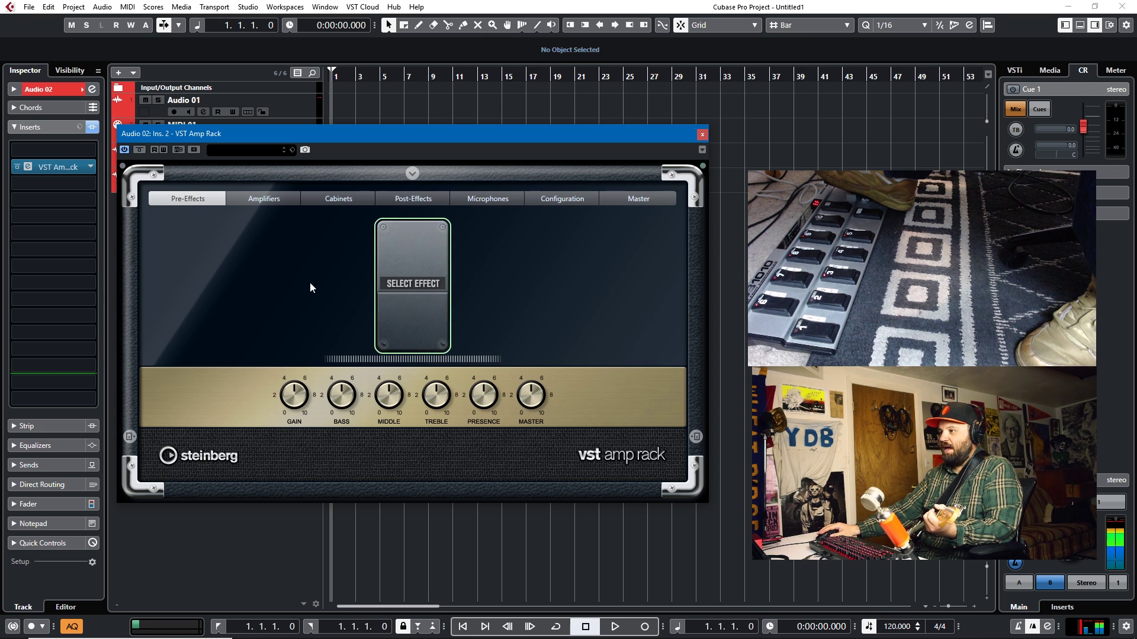
left_click(429, 291)
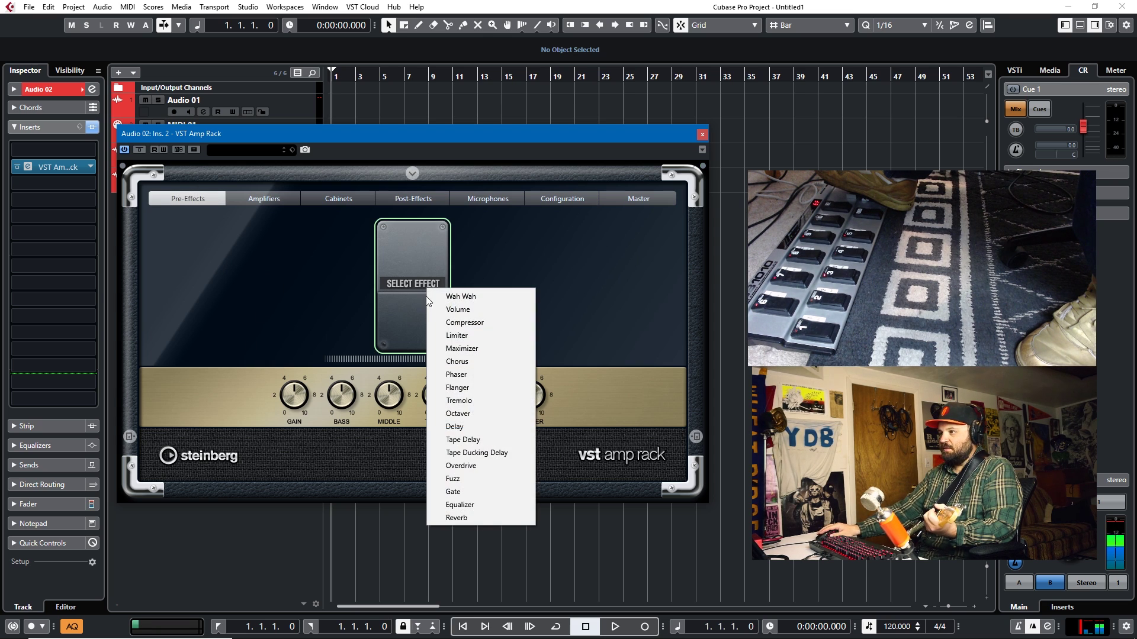
left_click(476, 467)
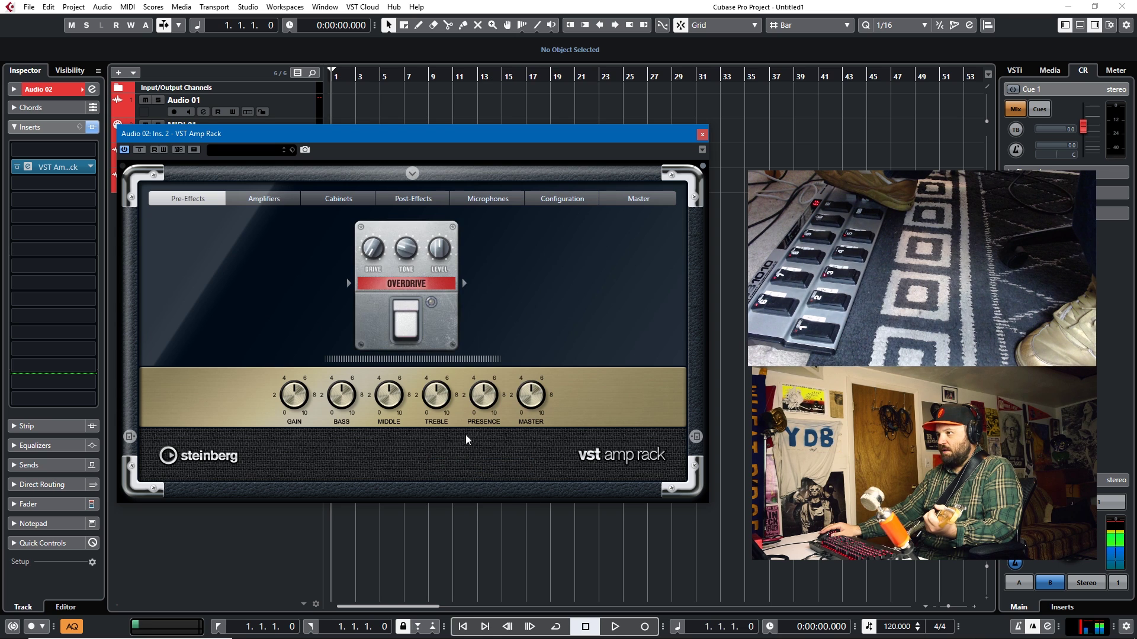
left_click(415, 323)
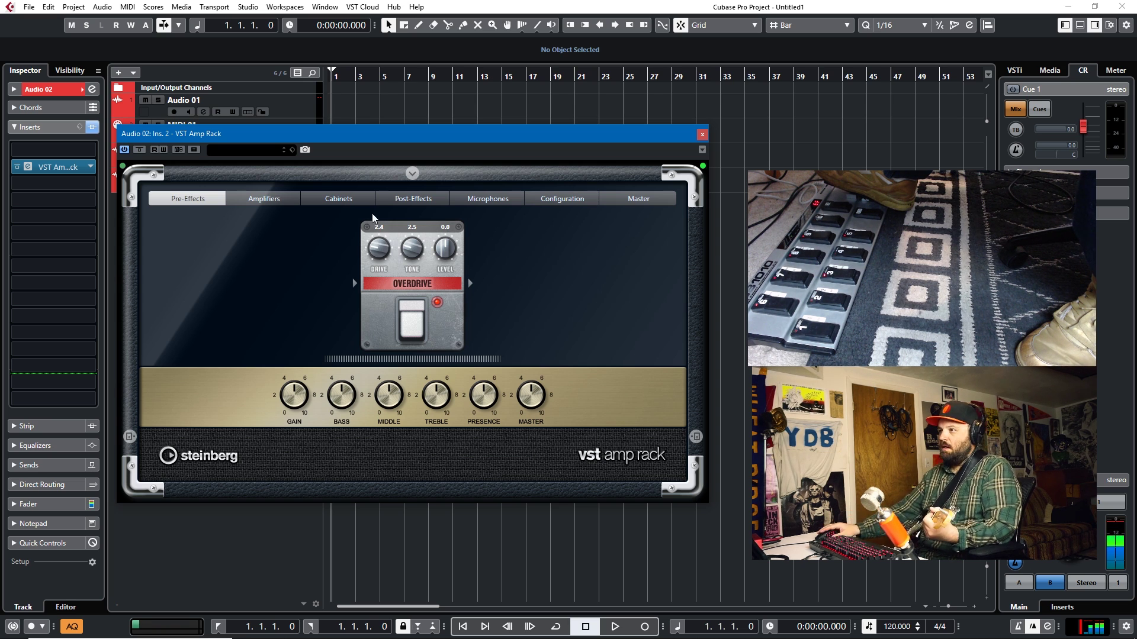
- Add a Fuzz pedal after the Overdrive pre-effect and adjust its Boost
left_click(472, 283)
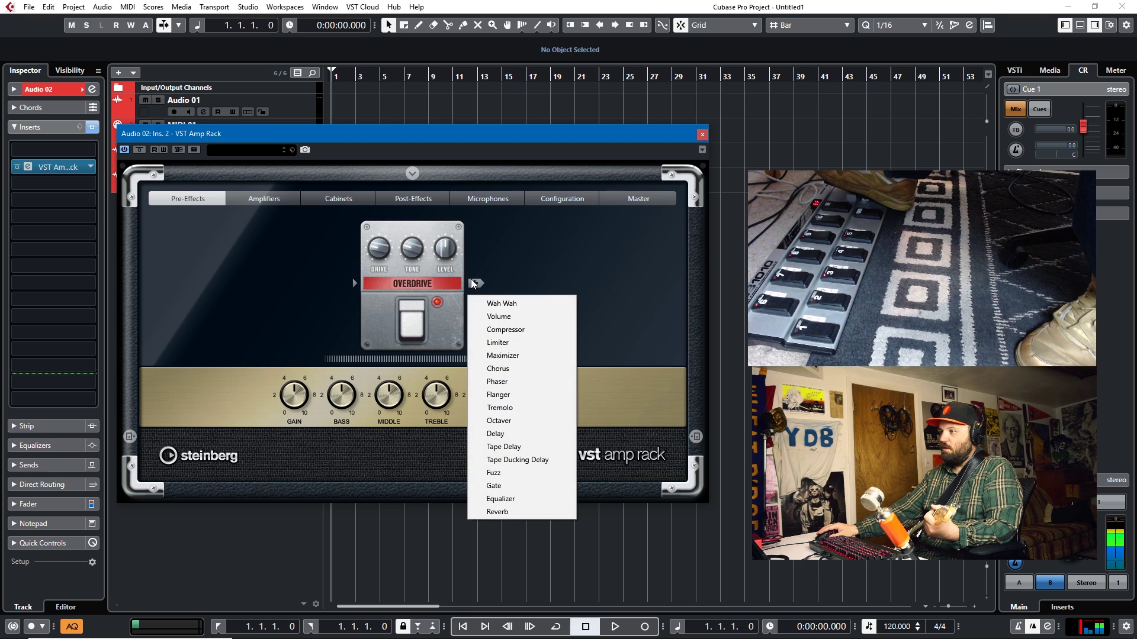
left_click(512, 474)
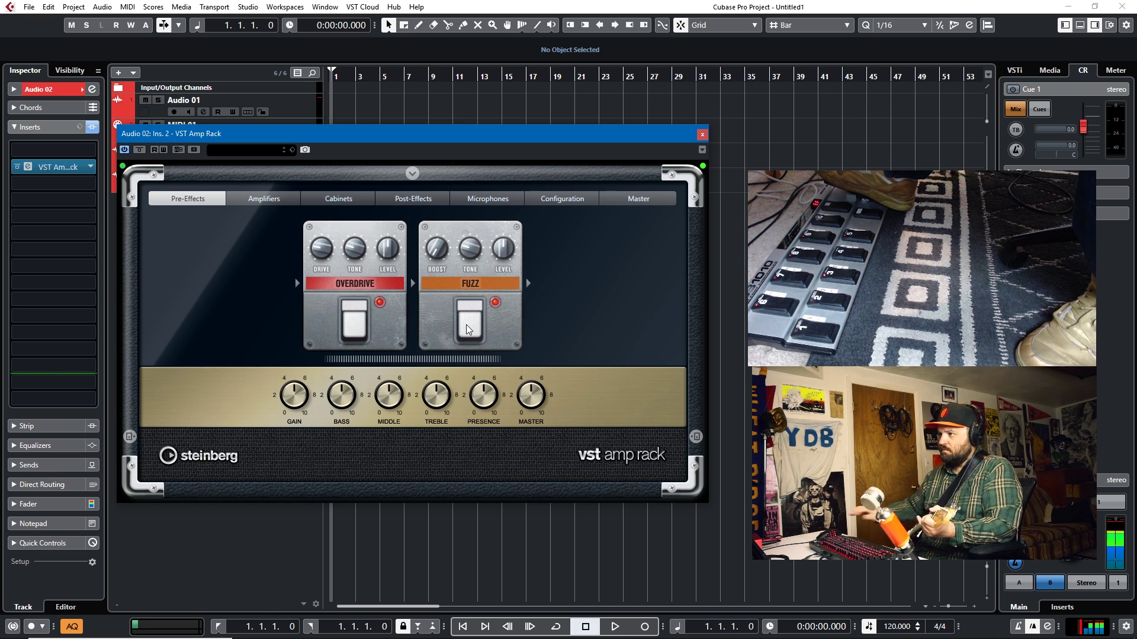
mouse_move(444, 251)
left_click_drag(445, 251, 446, 208)
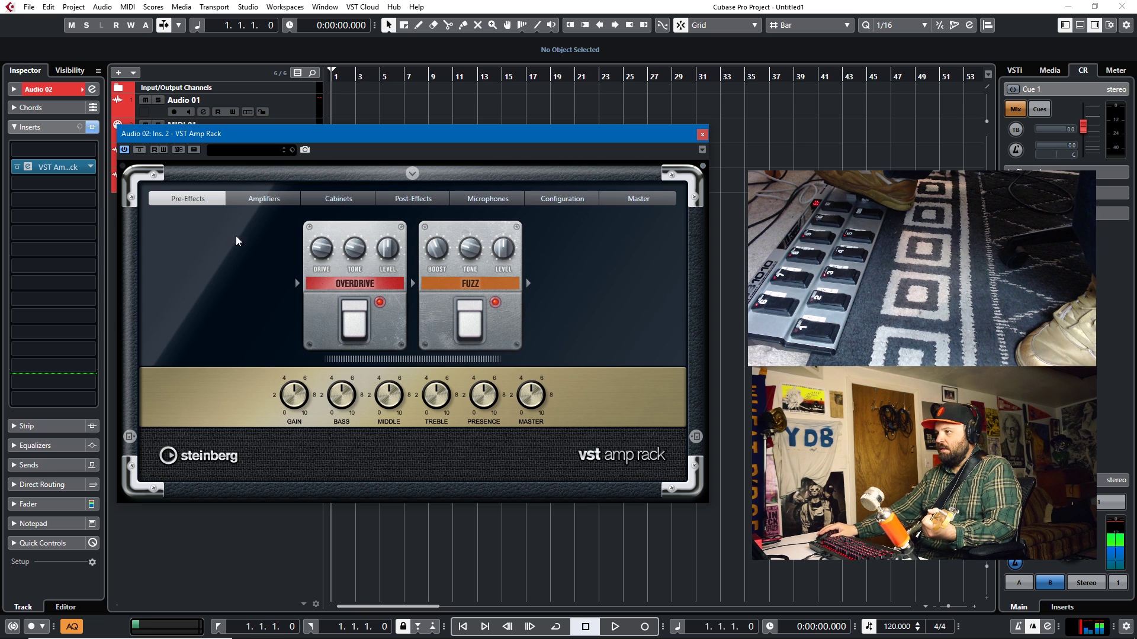
left_click(264, 200)
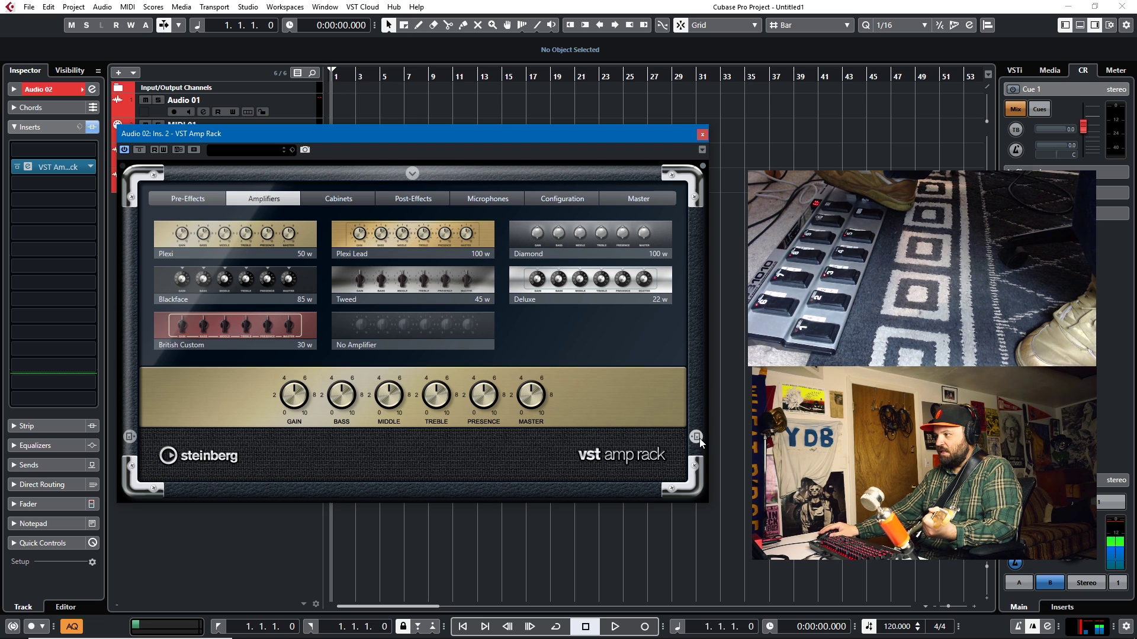
left_click(568, 199)
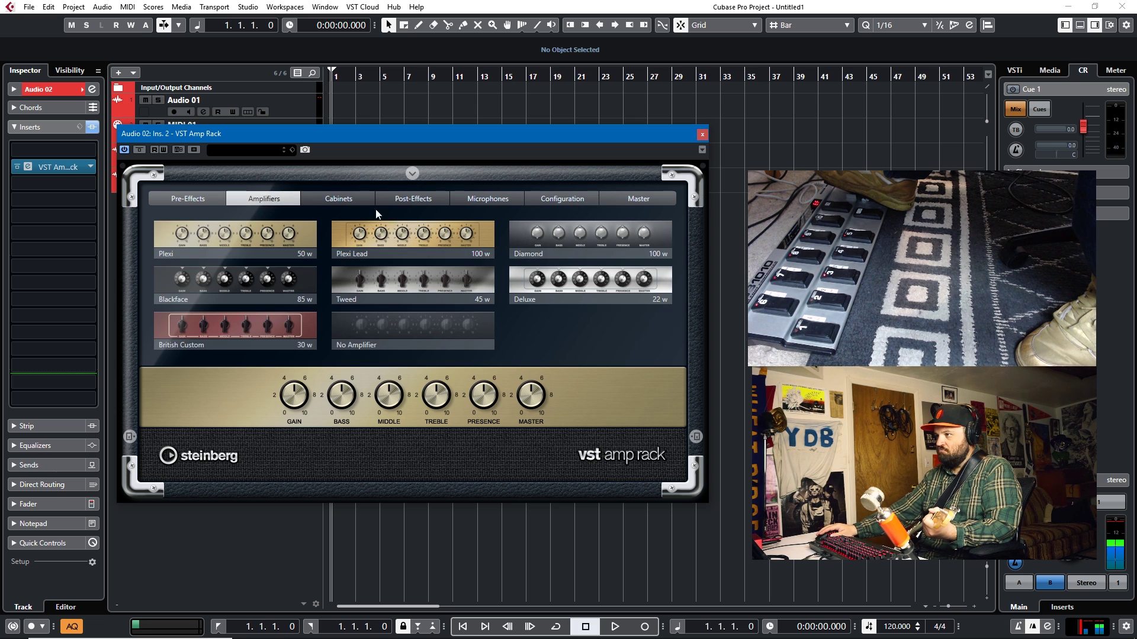
left_click(343, 200)
left_click(277, 204)
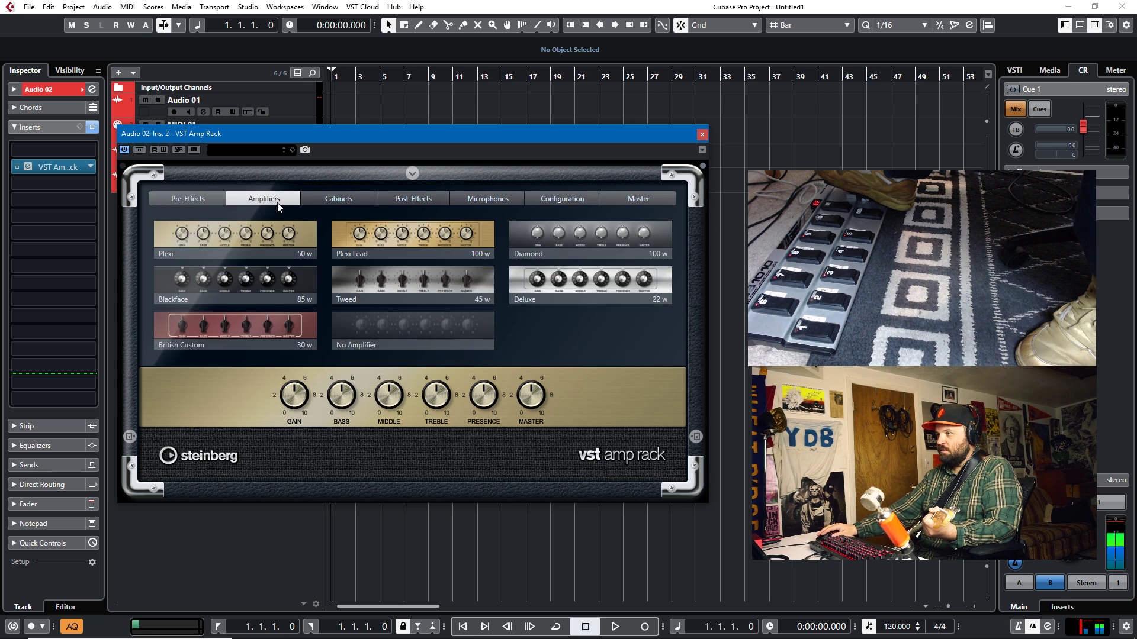
left_click(208, 195)
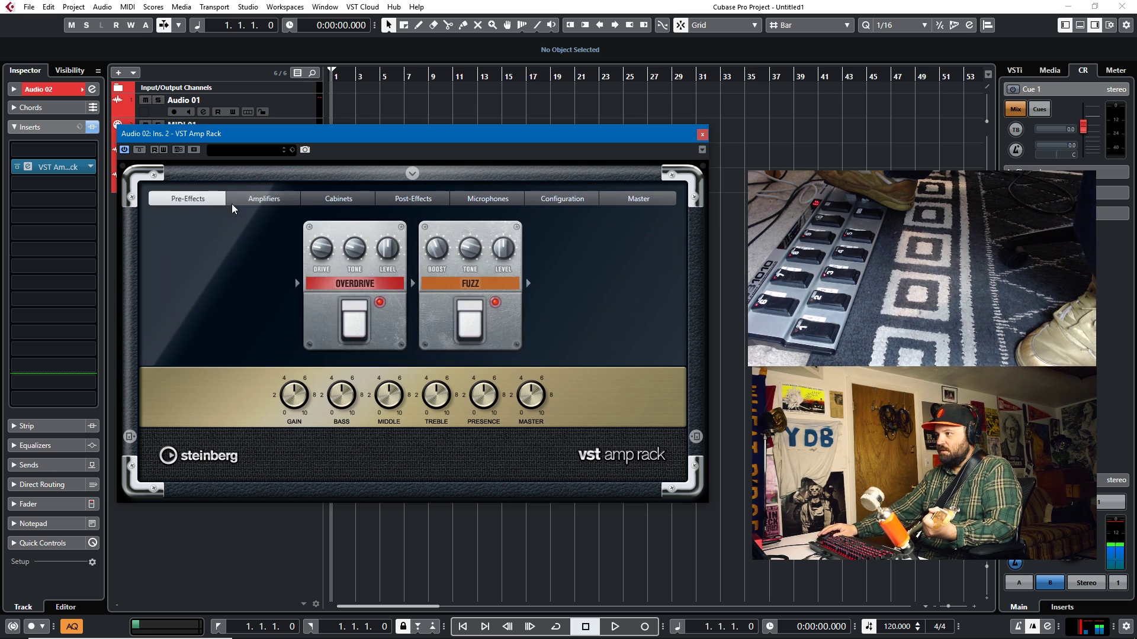
- Add a Reverb pedal followed by a Delay pedal to the amp rack's post-effects
left_click(333, 200)
left_click(414, 198)
left_click(423, 283)
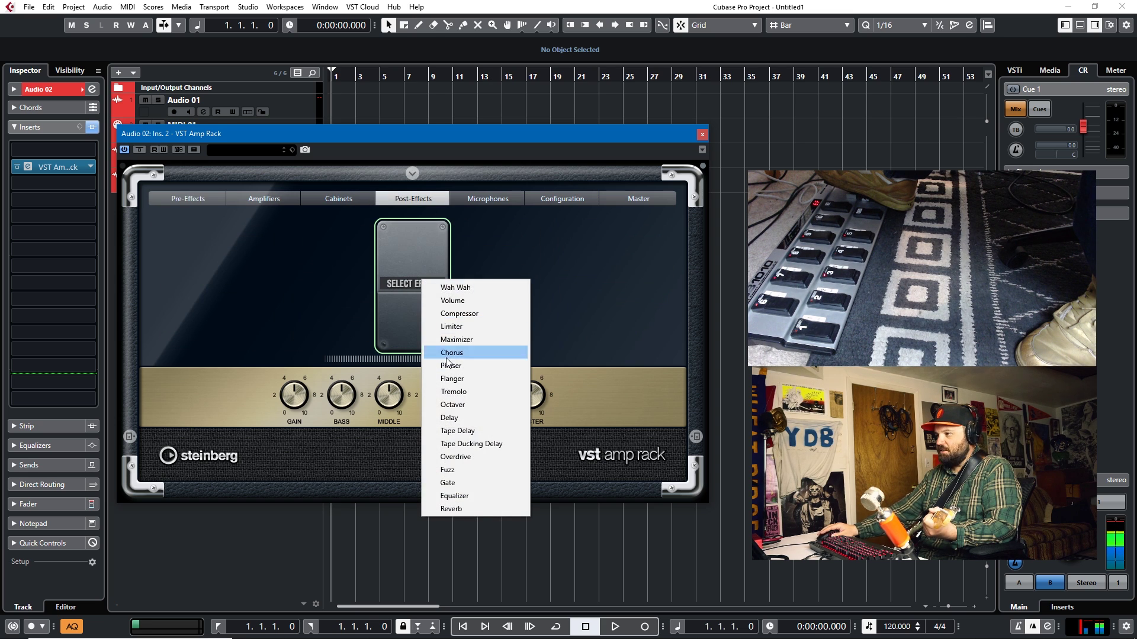
left_click(451, 509)
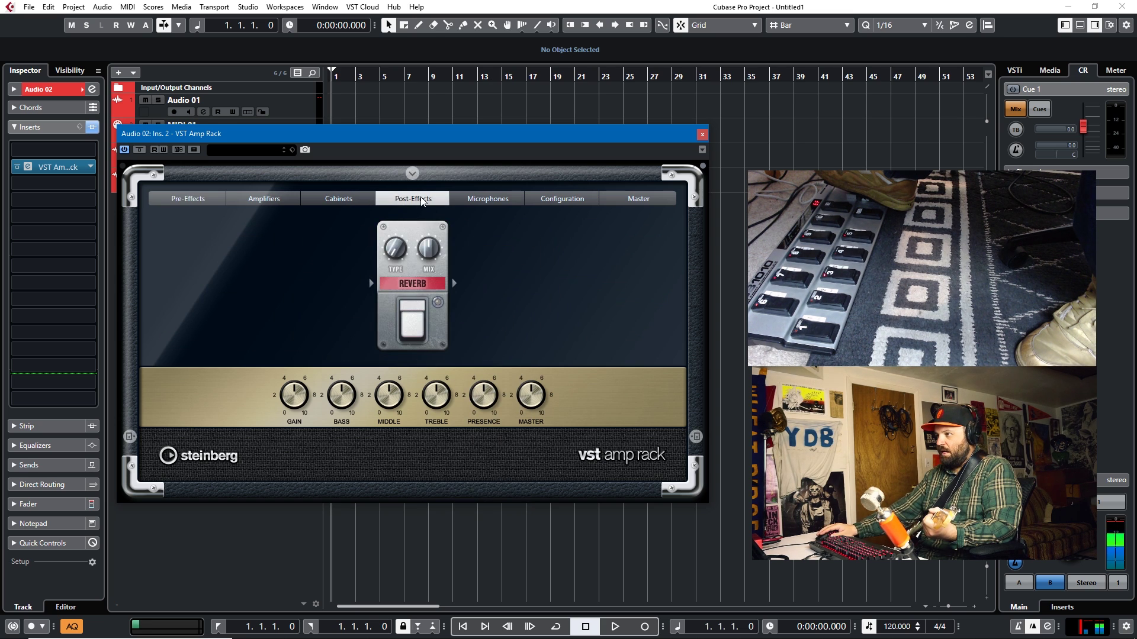
left_click(457, 284)
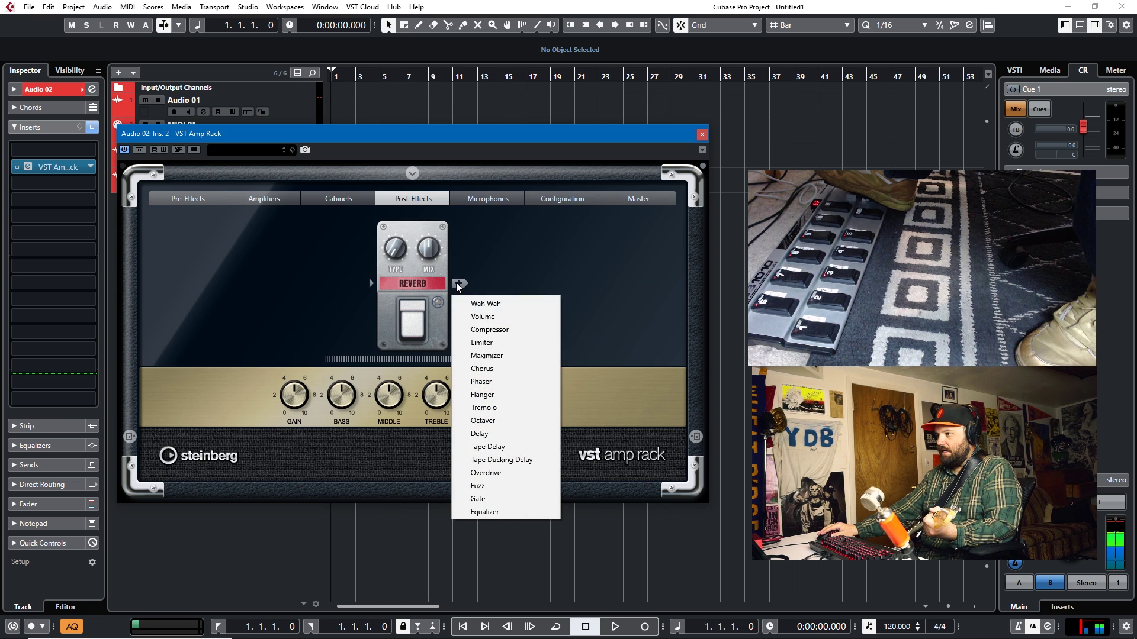
left_click(509, 438)
- Add a Wah Wah pedal after the Fuzz in the amp rack's pre-effects
left_click(200, 207)
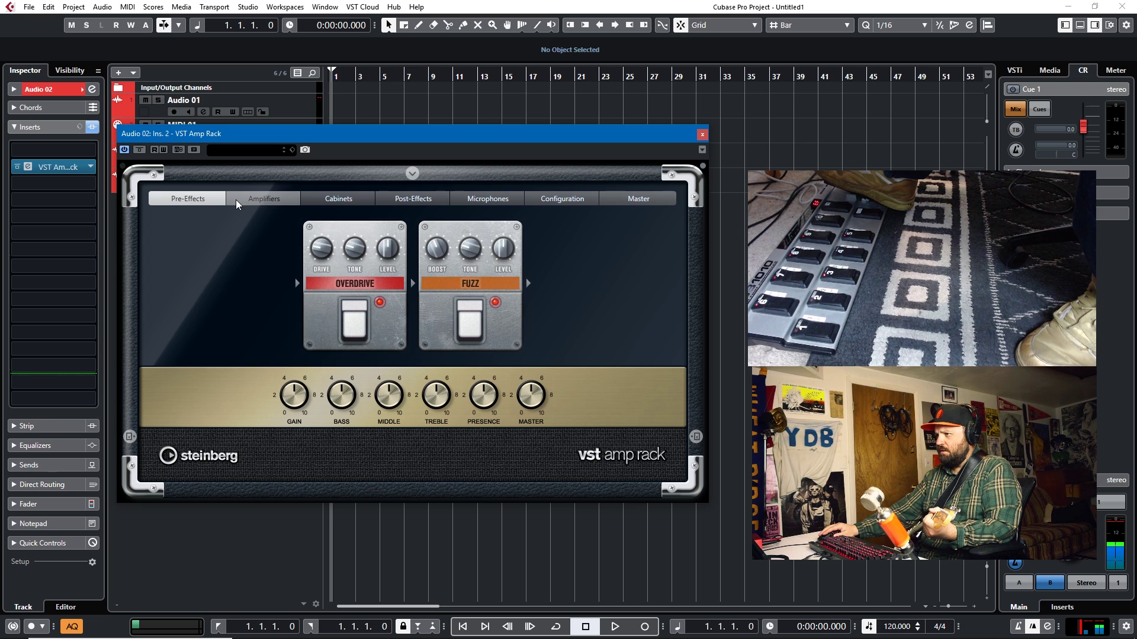
left_click(529, 284)
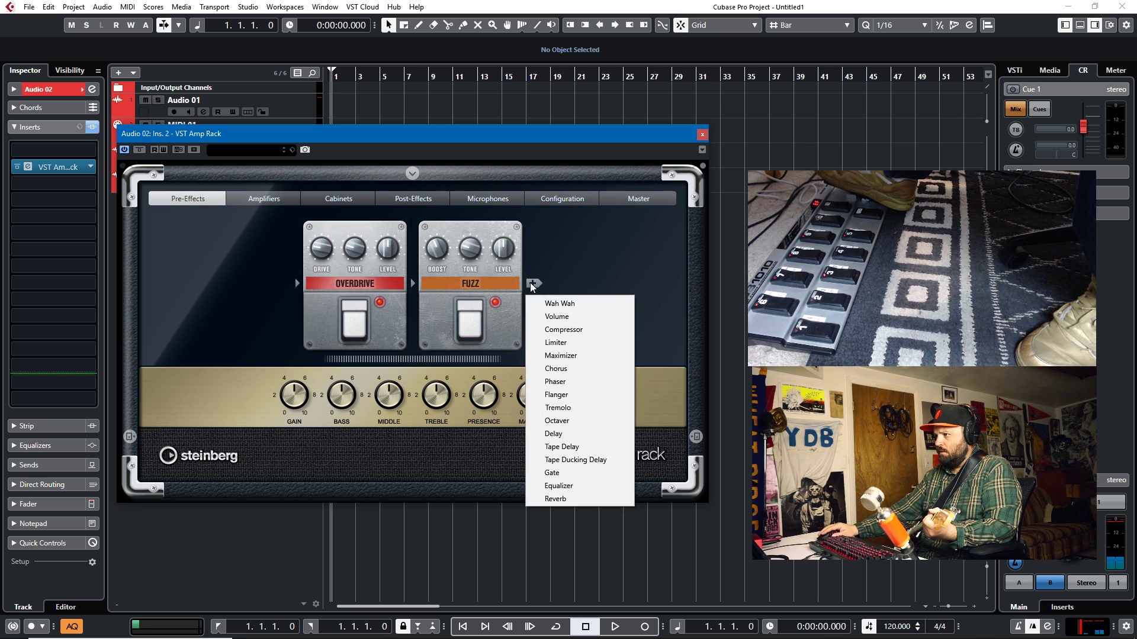
left_click(542, 302)
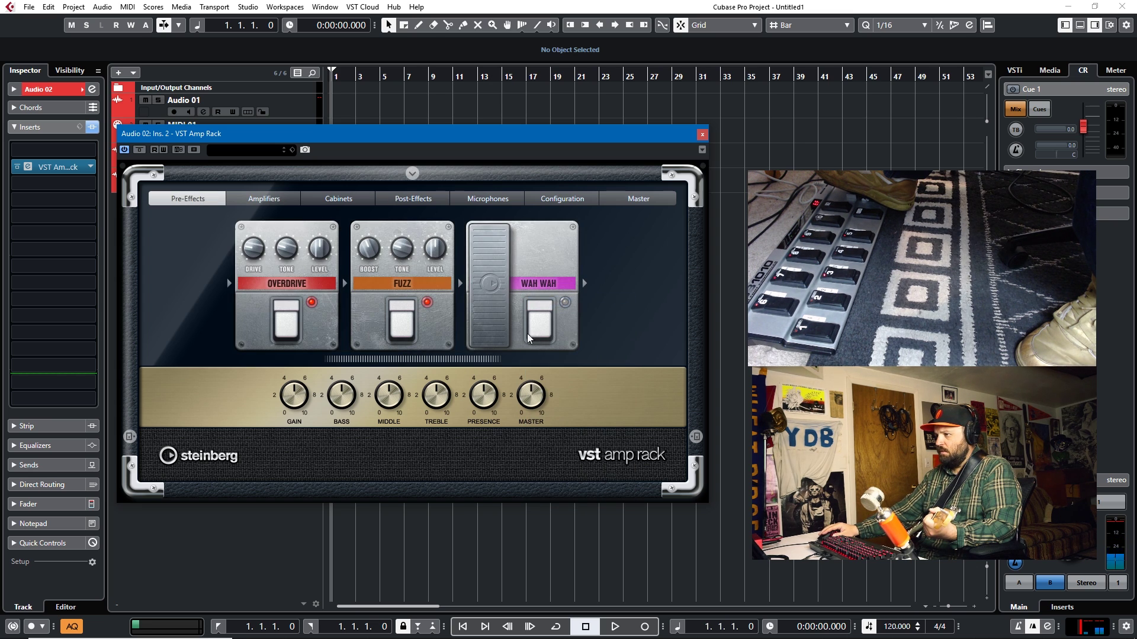
mouse_move(508, 315)
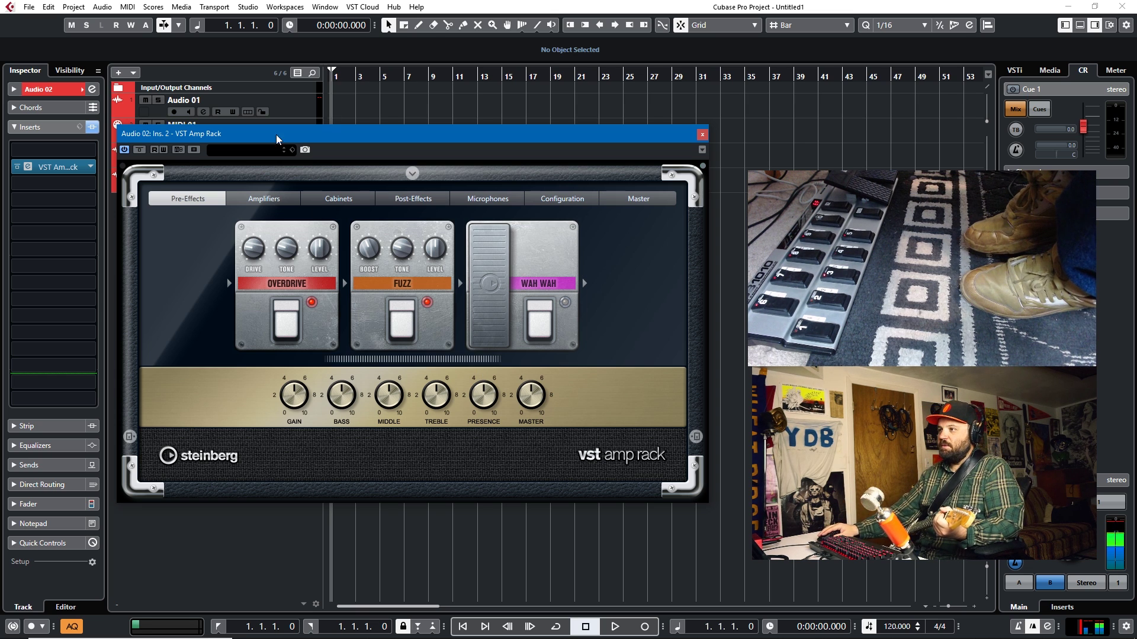
- Move the VST Amp Rack window clear of the webcam area and check the context options on the Overdrive pedal's footswitch
left_click_drag(302, 145, 646, 158)
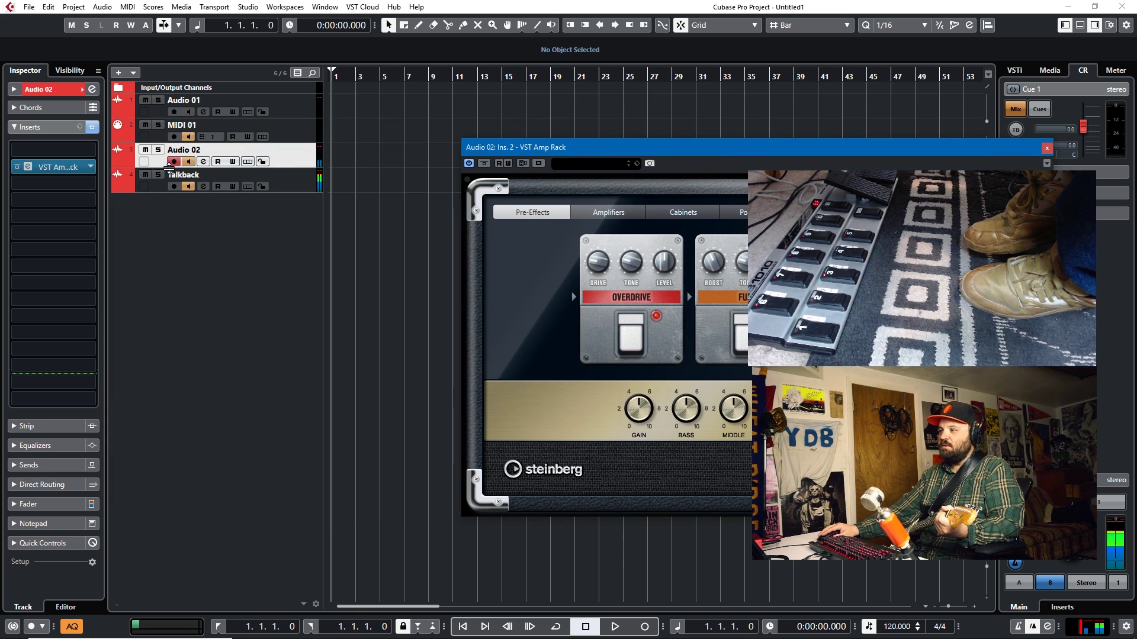
left_click_drag(620, 145, 203, 80)
right_click(211, 278)
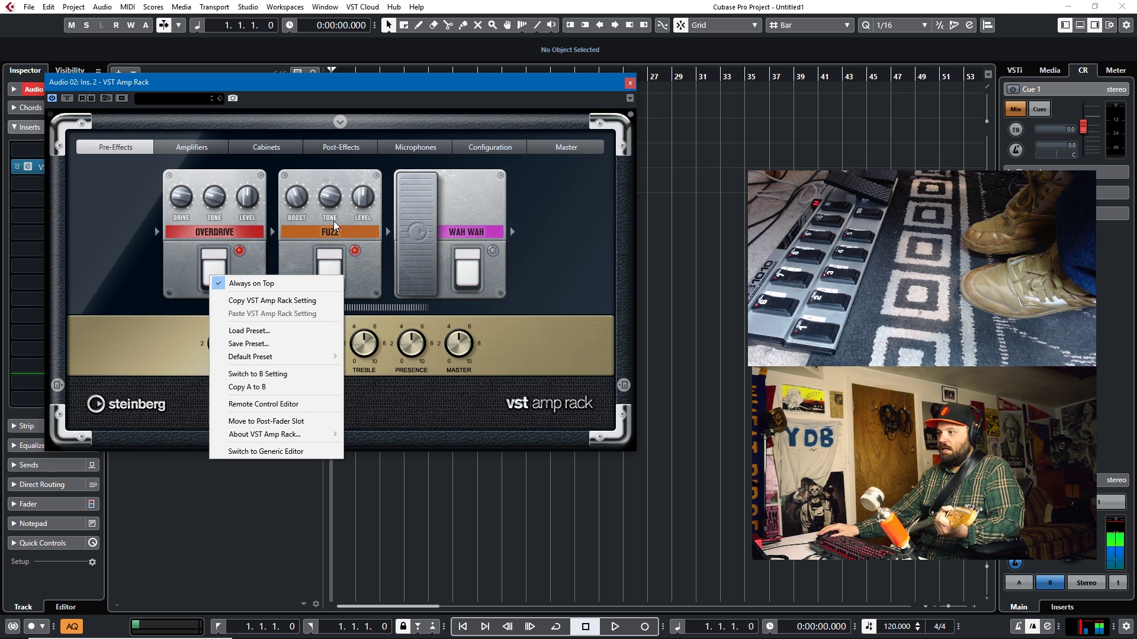
- In the Track Quick Controls device setup, use Learn to assign controller address 4 to QuickControl 7 and apply the setup
left_click(719, 148)
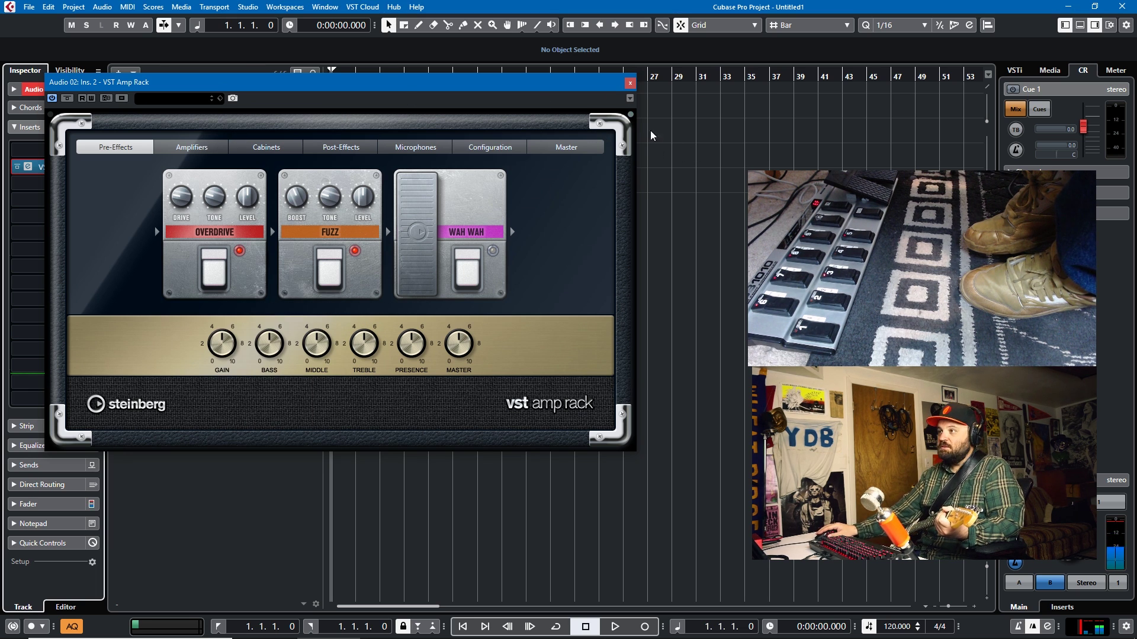
left_click(249, 7)
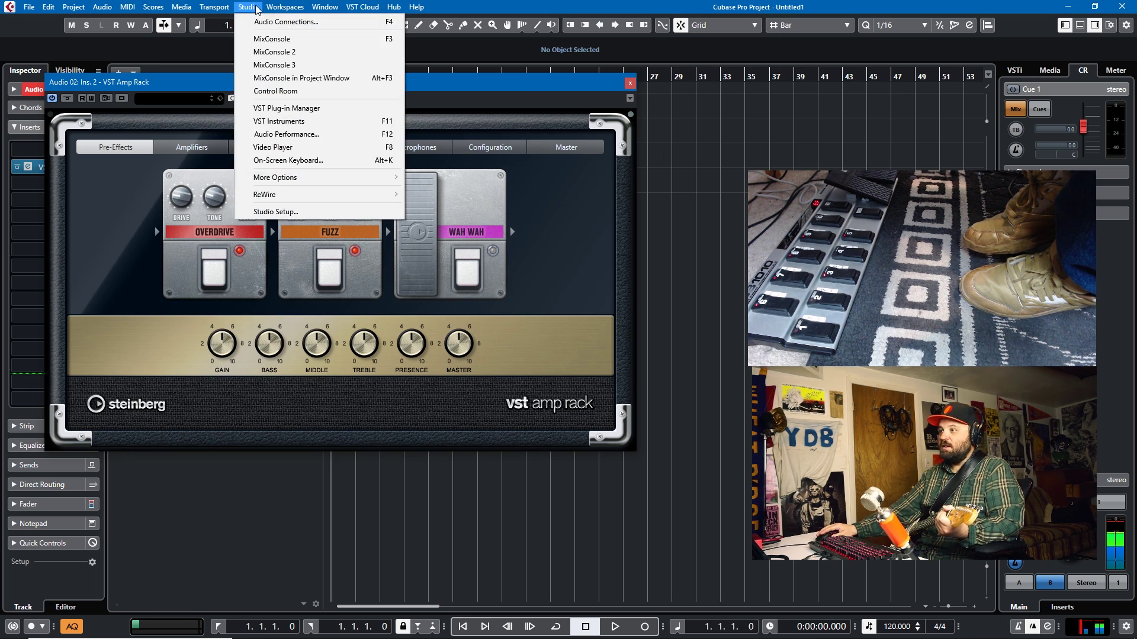
left_click(269, 212)
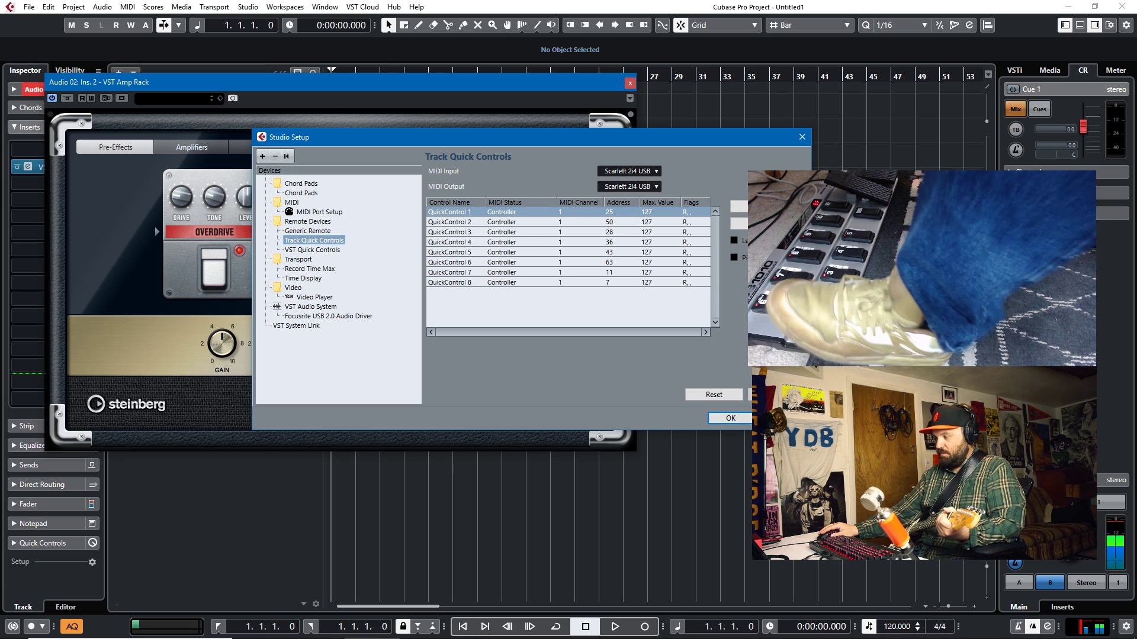
left_click(734, 240)
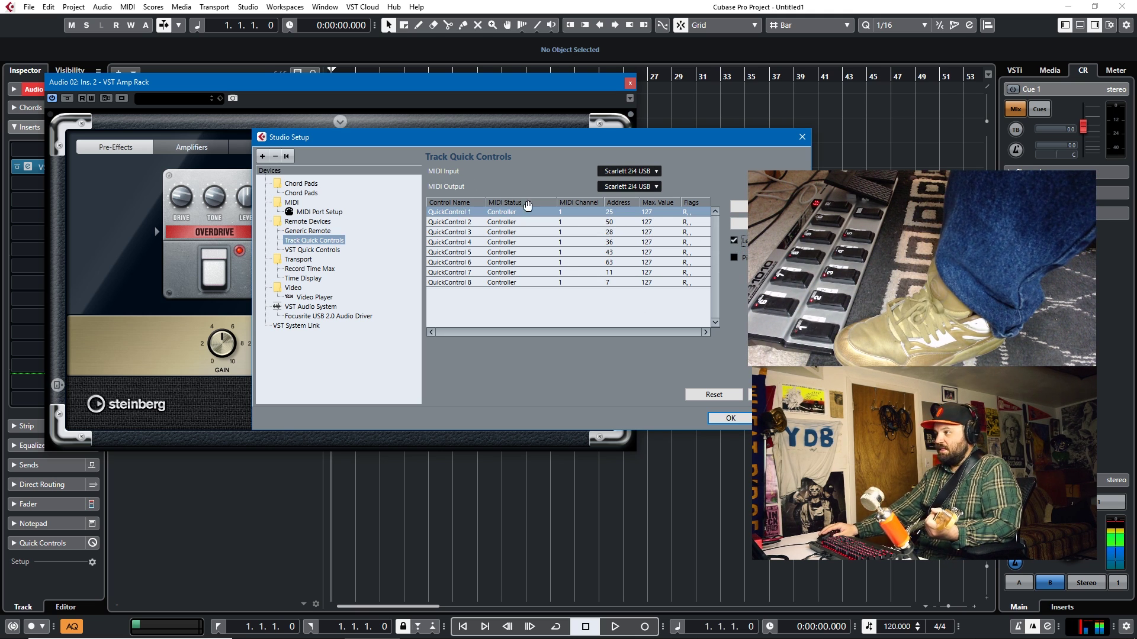
left_click(583, 222)
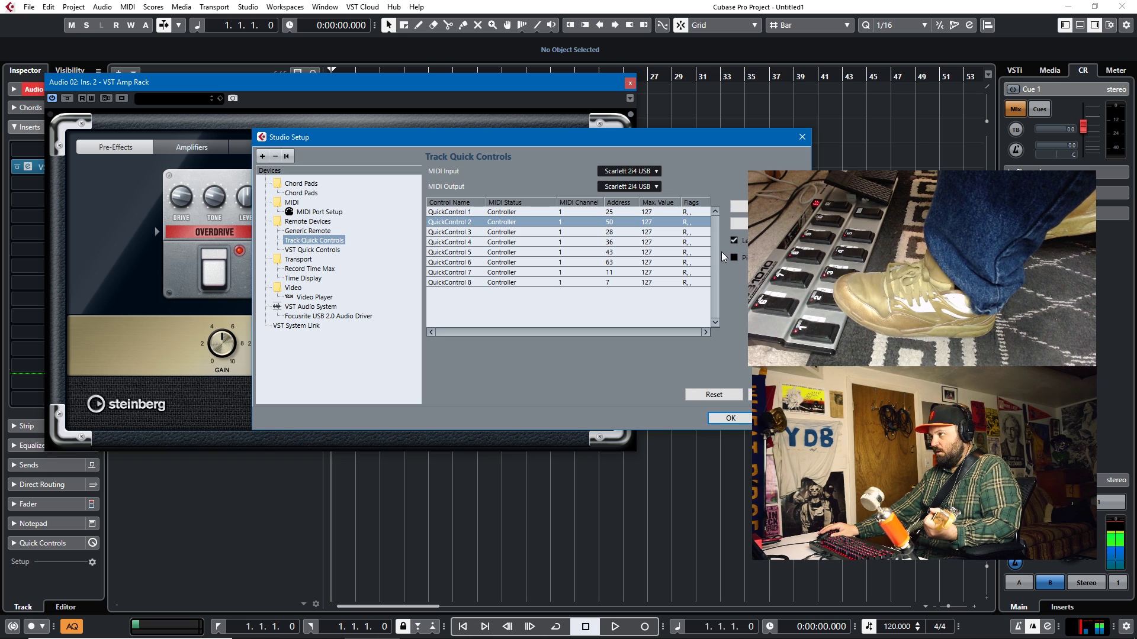
left_click(583, 275)
key("Escape")
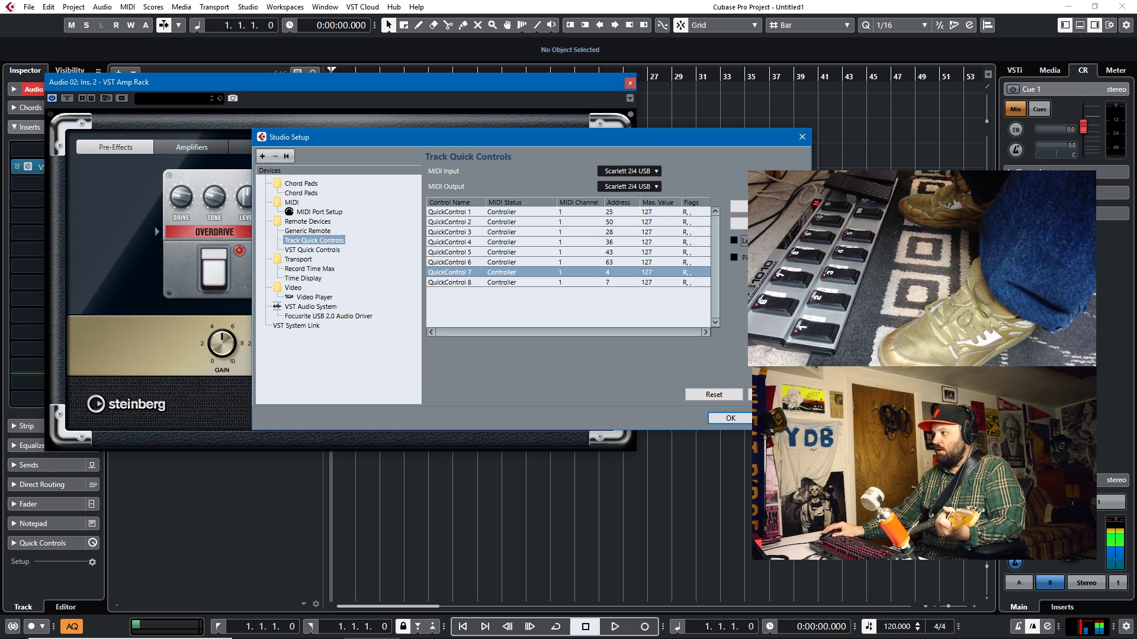
left_click(729, 418)
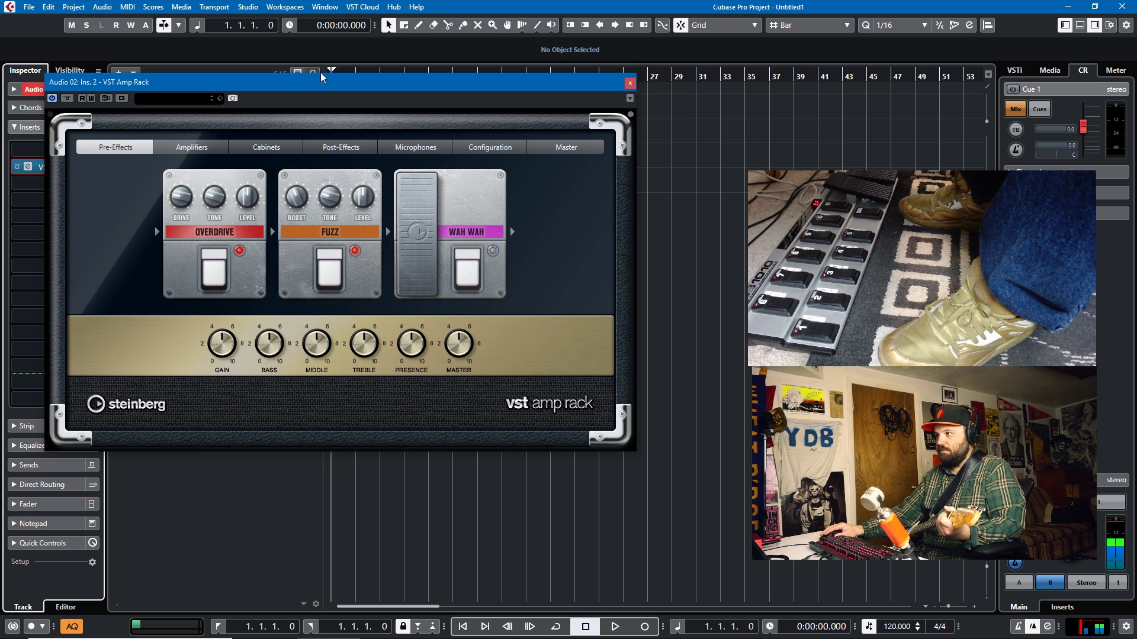
- Activate Audio 02's Quick Controls and use Learn to assign the Overdrive and Fuzz footswitches to the first and second slots
left_click_drag(319, 83, 645, 83)
left_click(53, 543)
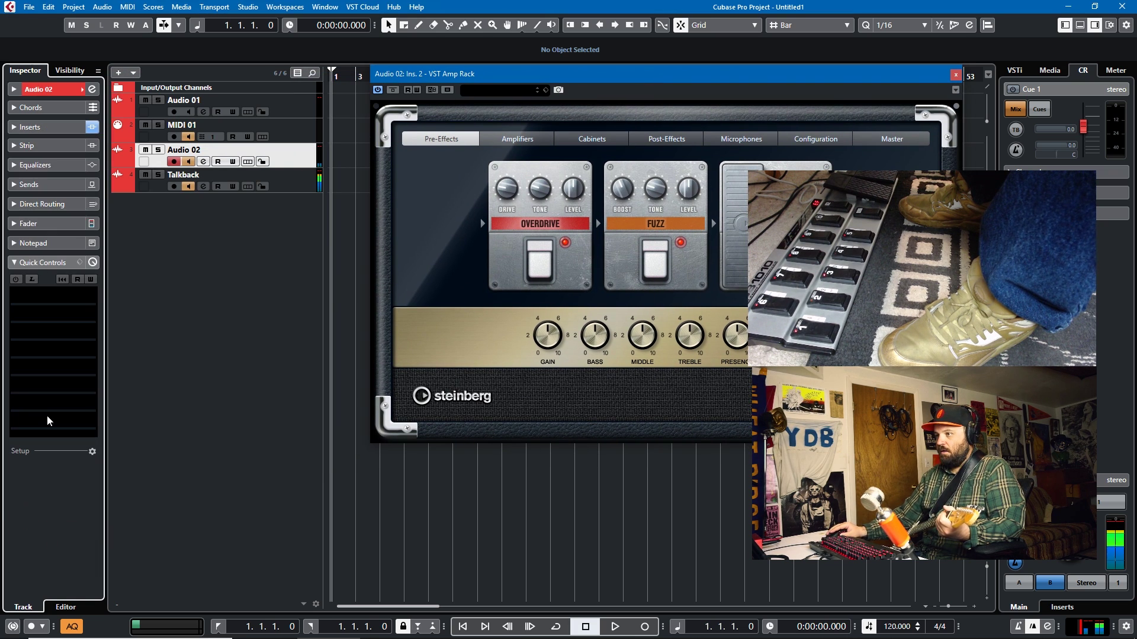
left_click(17, 279)
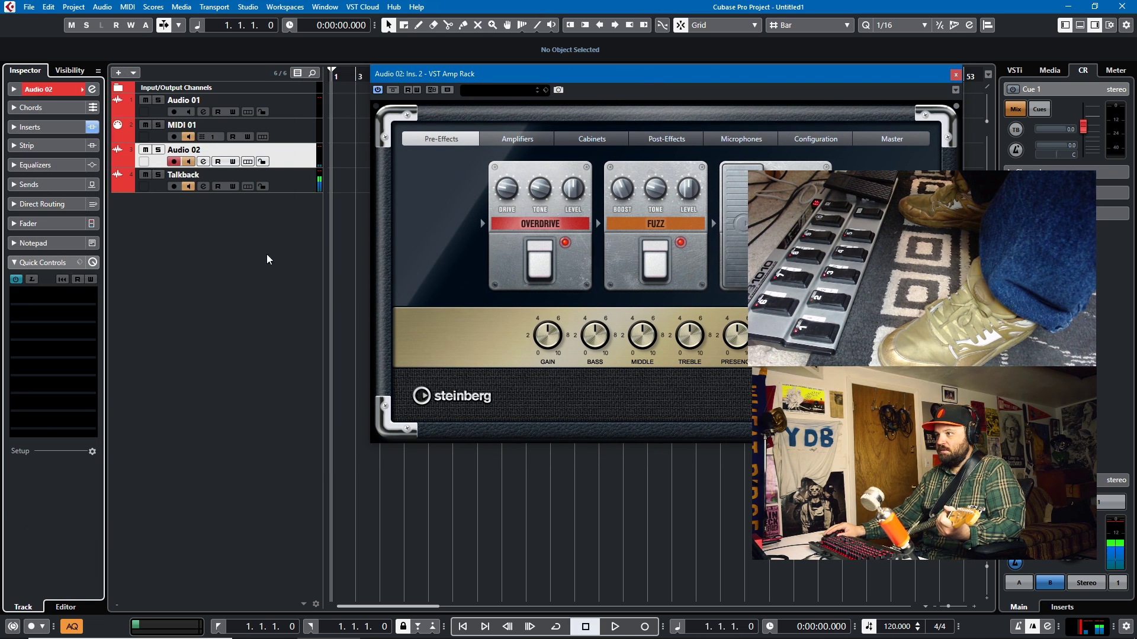
left_click(538, 266)
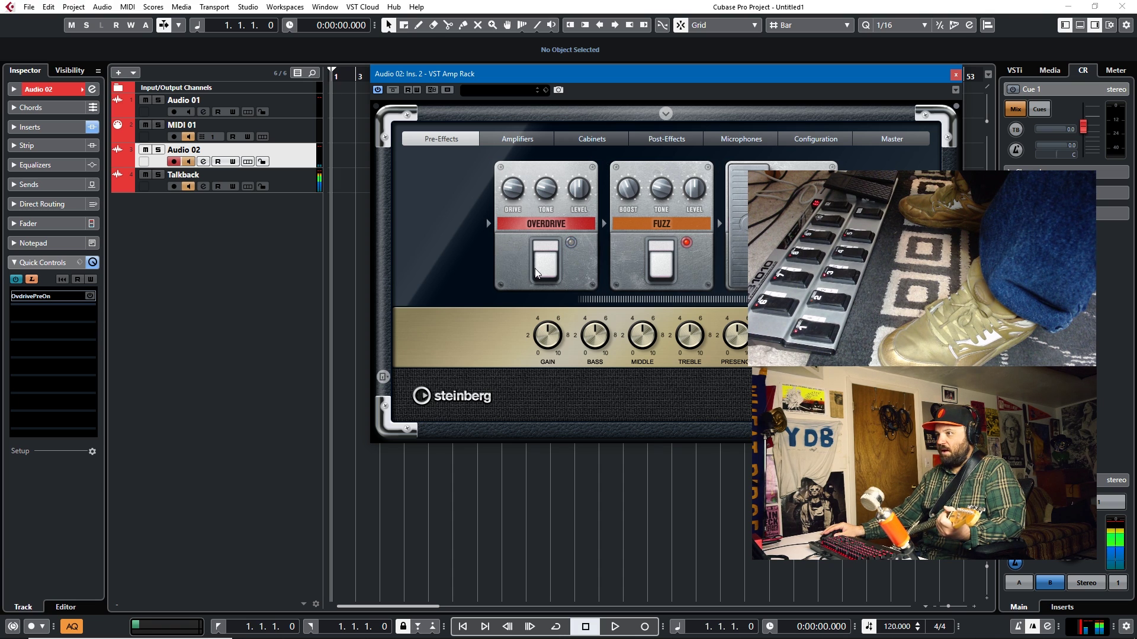
left_click(47, 320)
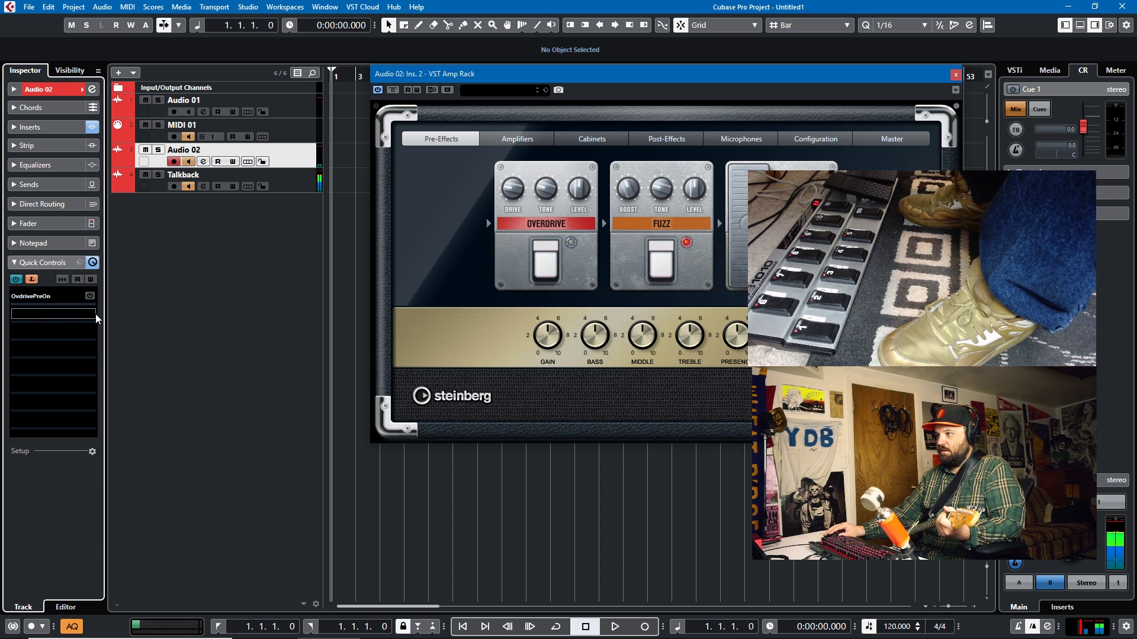
left_click(650, 256)
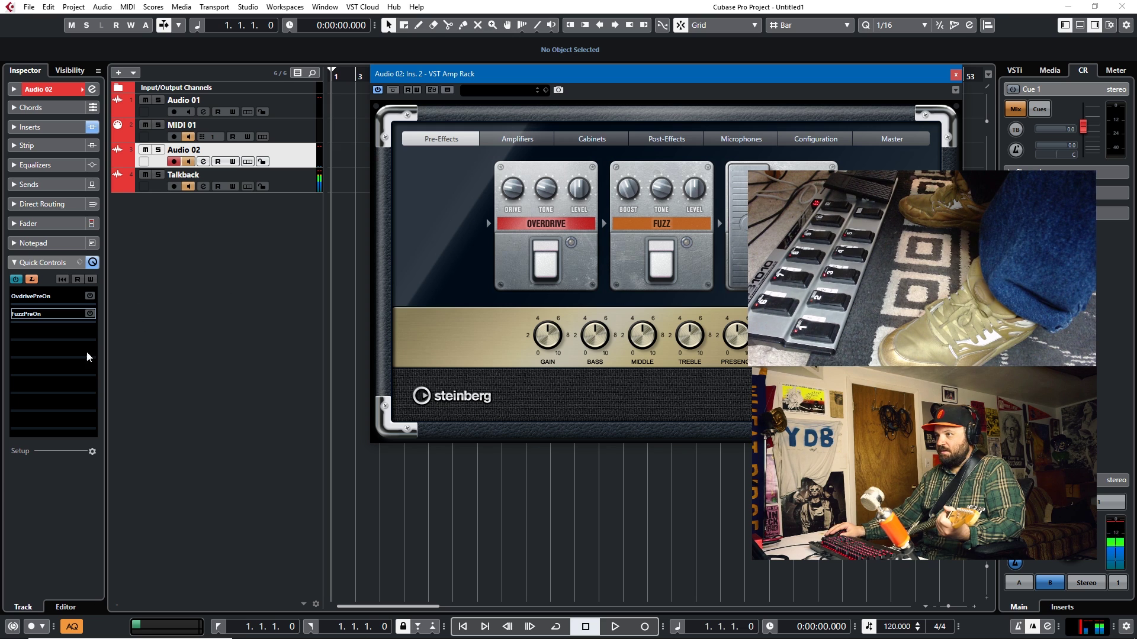
- Assign the Wah Wah footswitch to the third Quick Control slot and its pedal position to the fourth
left_click(62, 335)
left_click(776, 256)
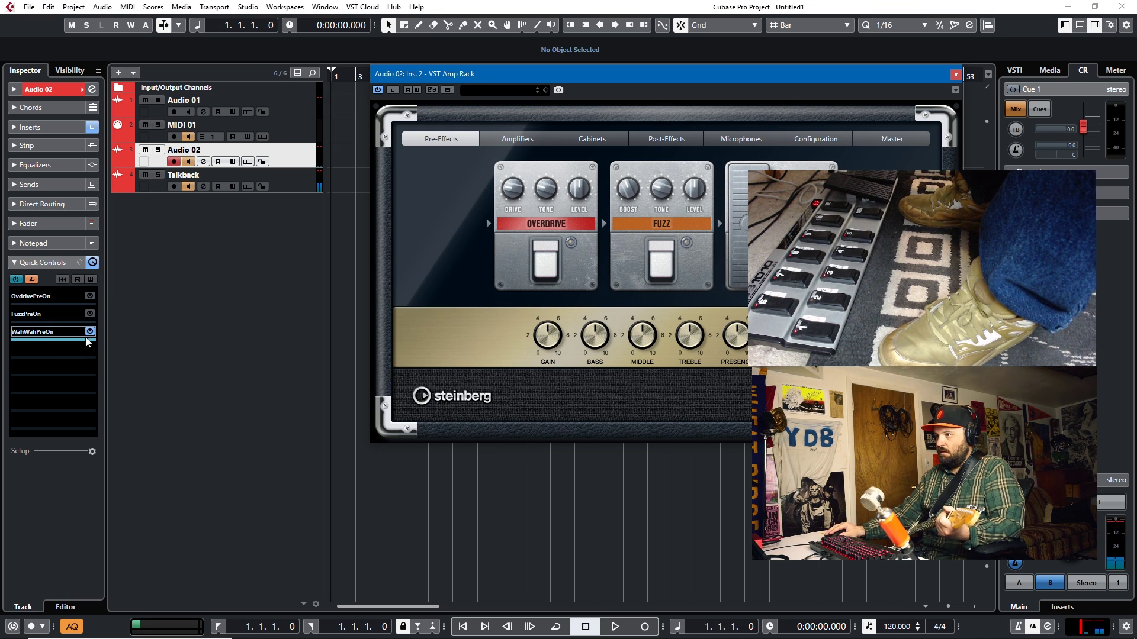
left_click(57, 350)
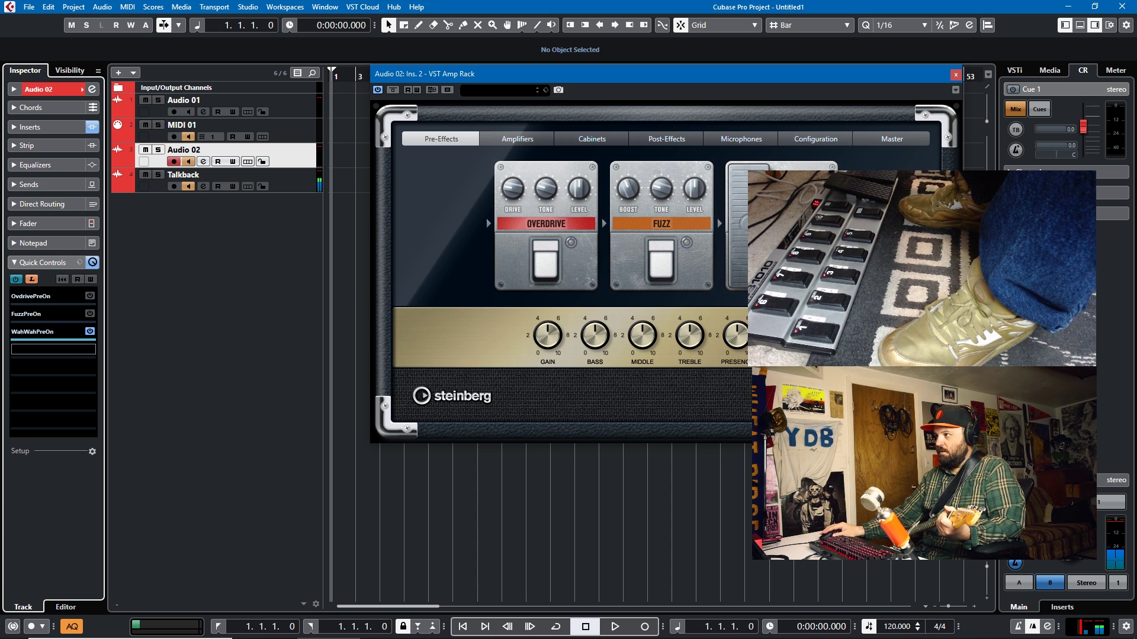
left_click(781, 237)
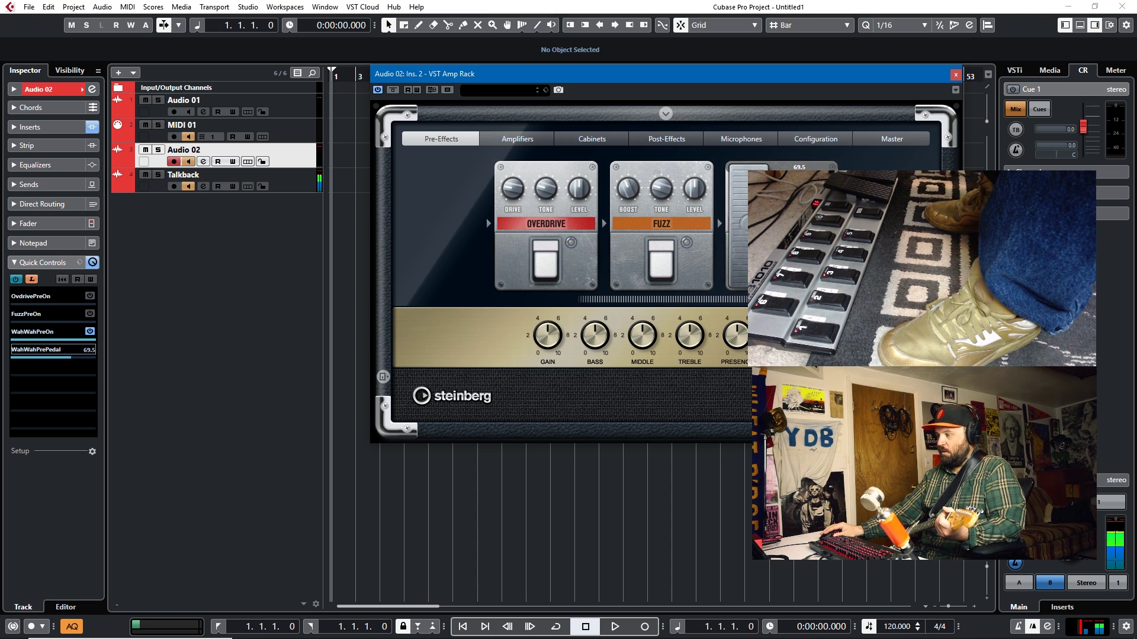
left_click(83, 359)
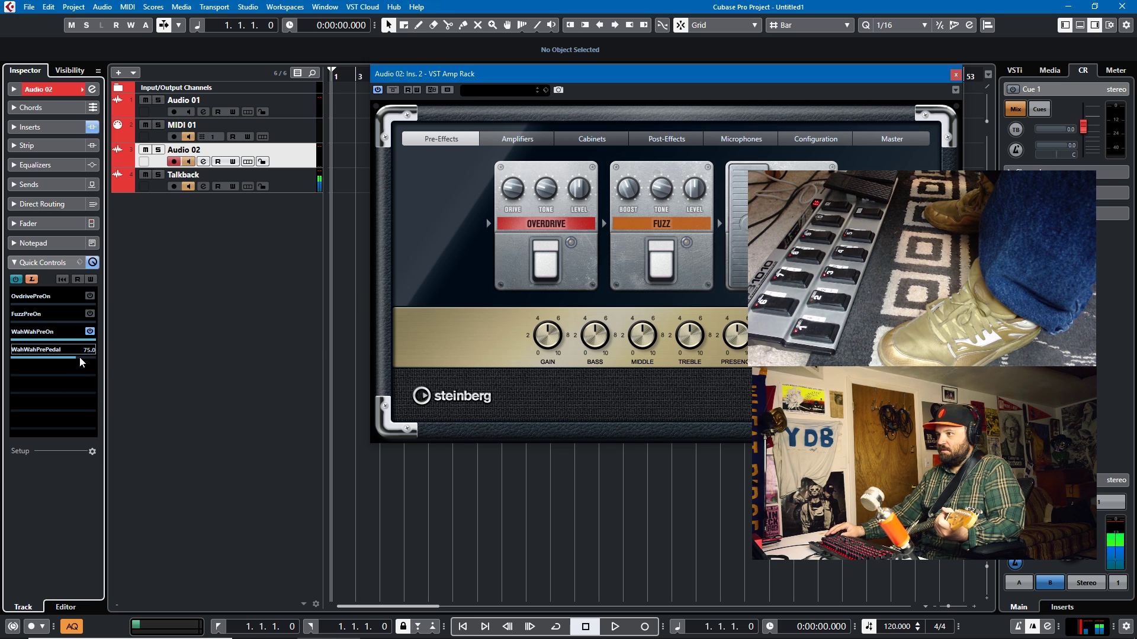
- Assign the post-effects Reverb and Delay footswitches to the fourth and fifth Quick Control slots
left_click(663, 140)
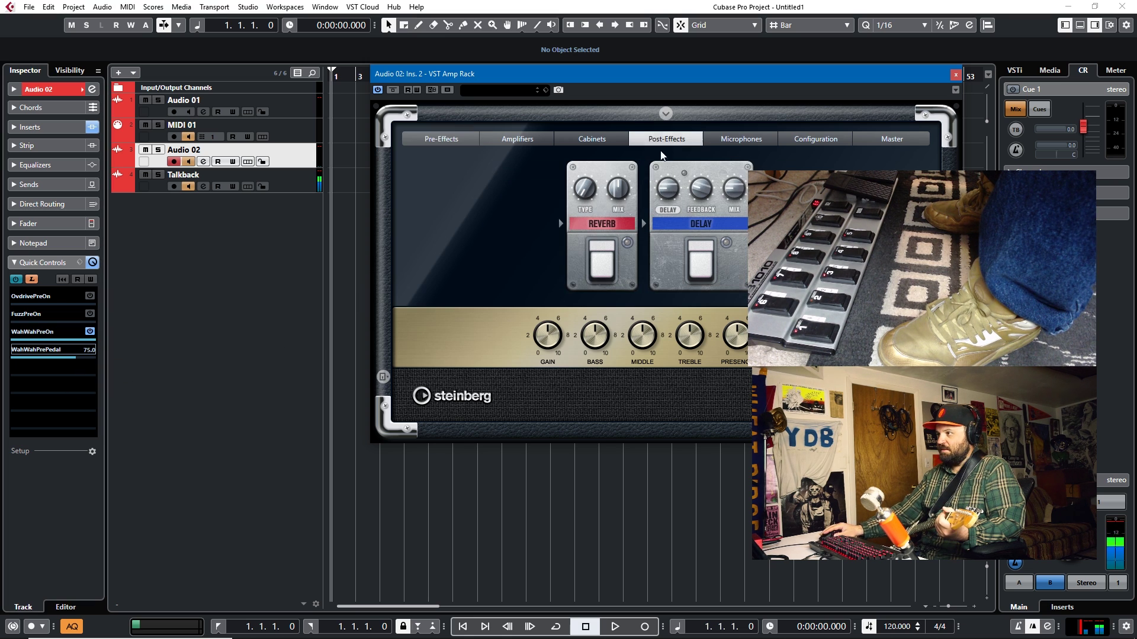
left_click(604, 277)
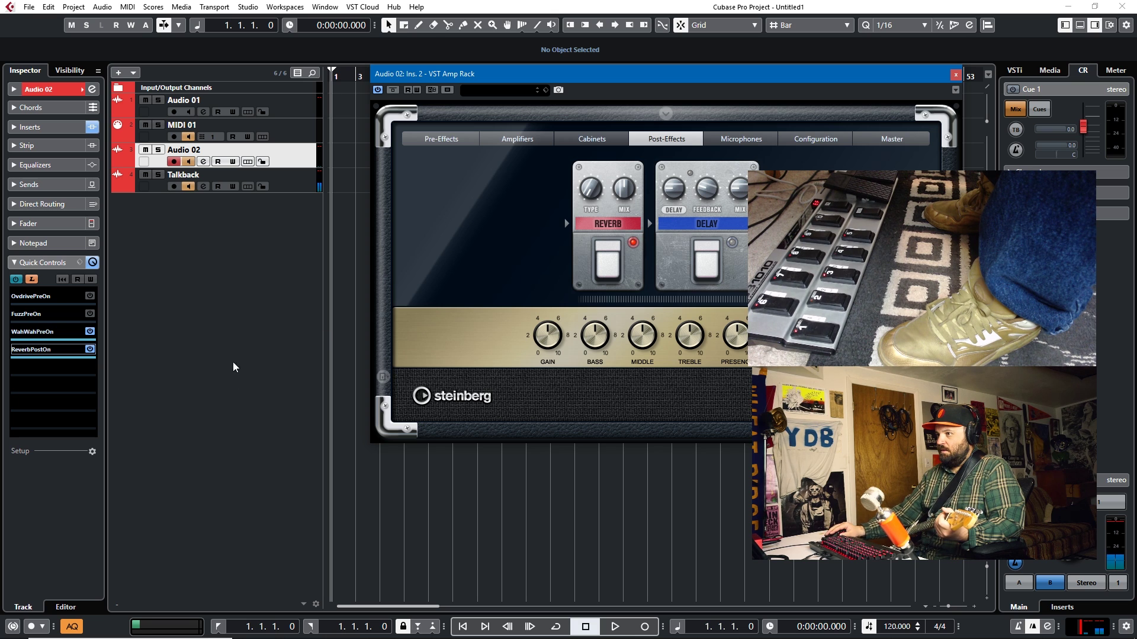
left_click(66, 374)
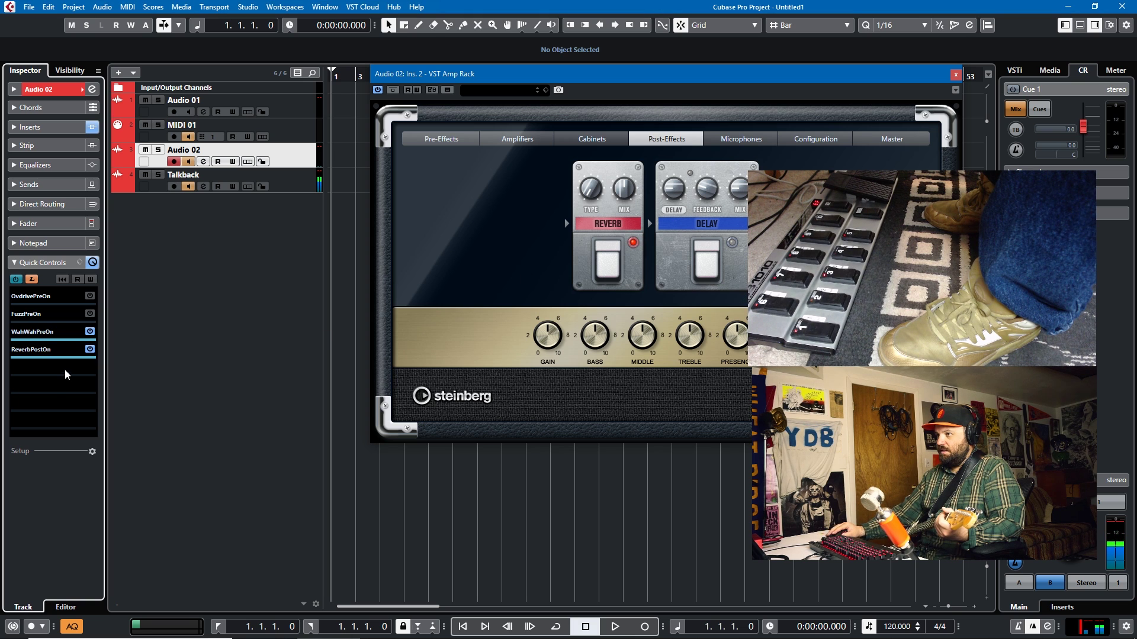
left_click(705, 271)
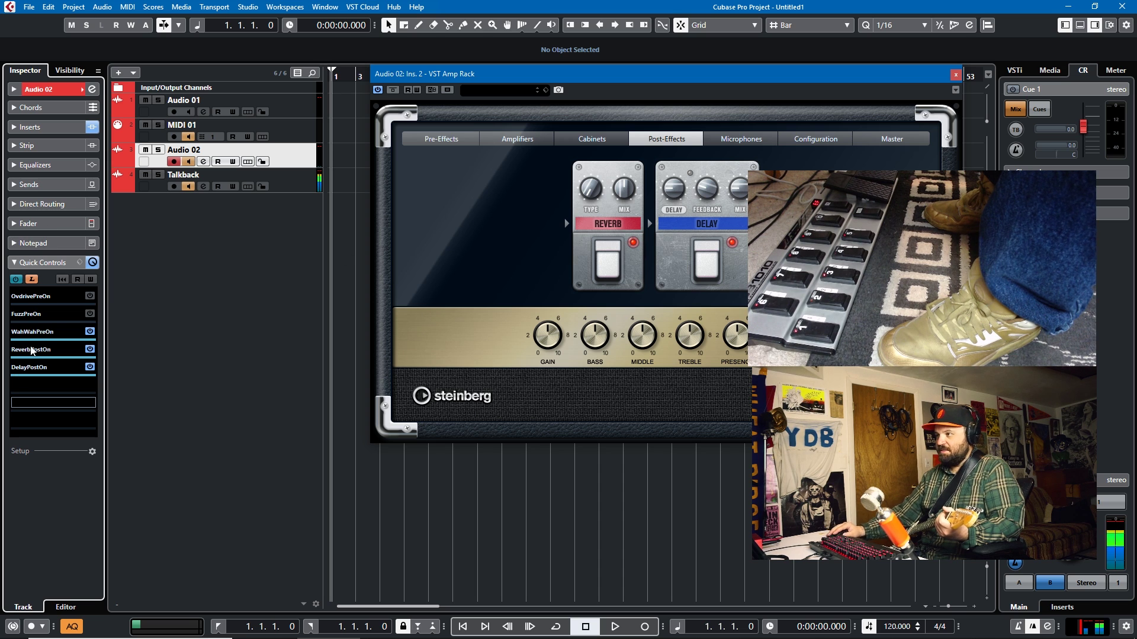
- Assign the Wah Wah pedal position to the seventh Quick Control slot, end Learn mode and close the amp rack
left_click(452, 140)
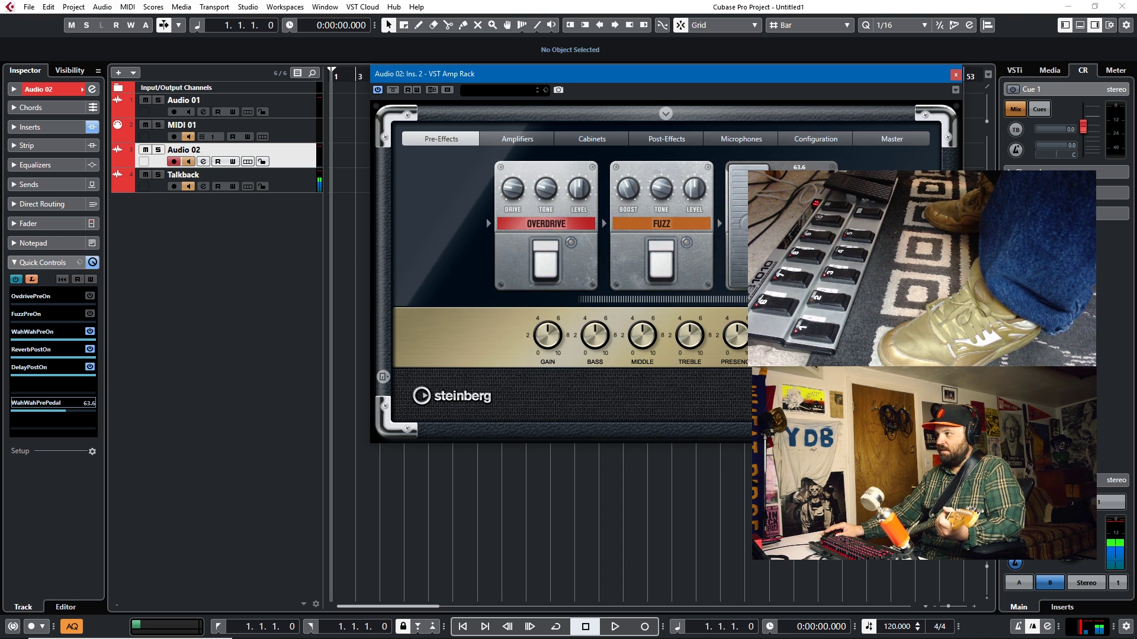
left_click(33, 280)
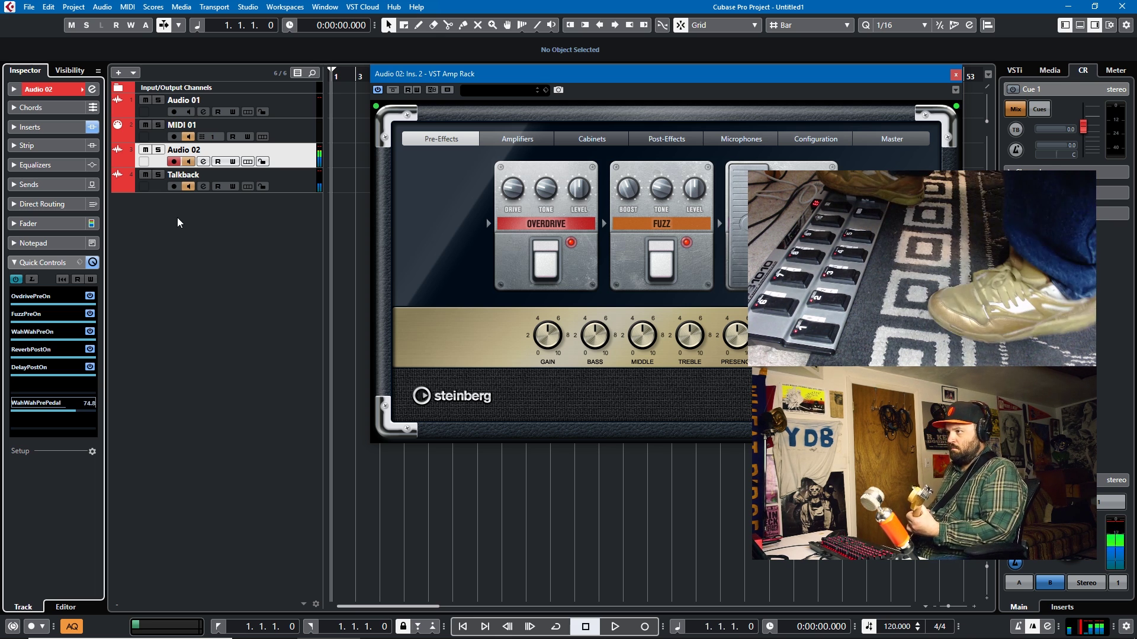
left_click(815, 138)
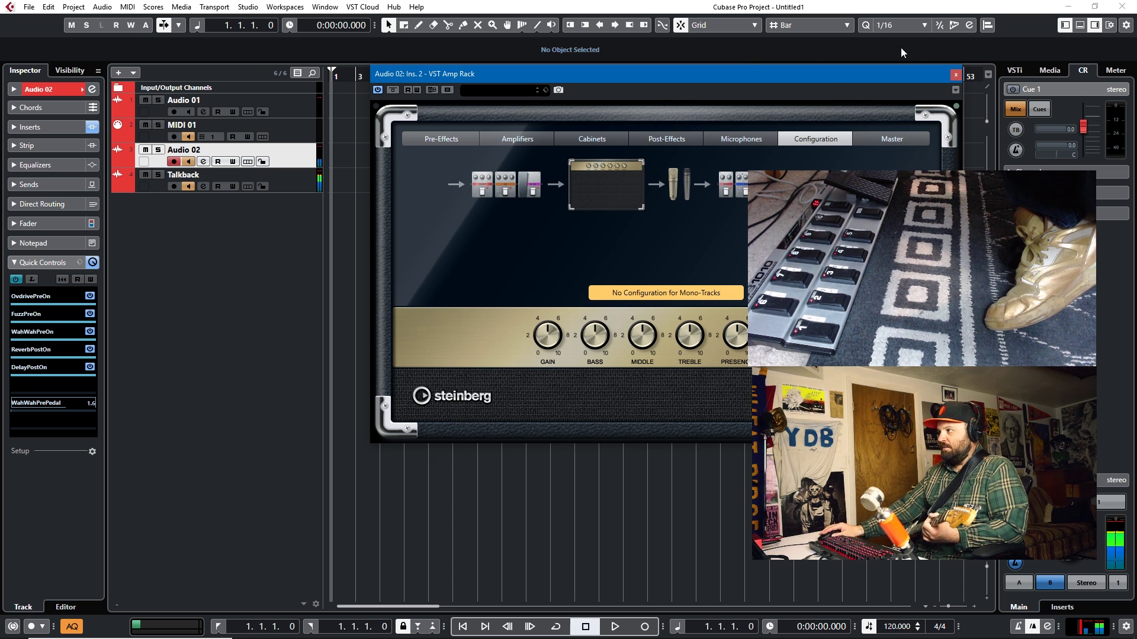
left_click(954, 75)
- Lock the Audio 01 track and compare the Quick Controls of Audio 01 and Audio 02
left_click(248, 6)
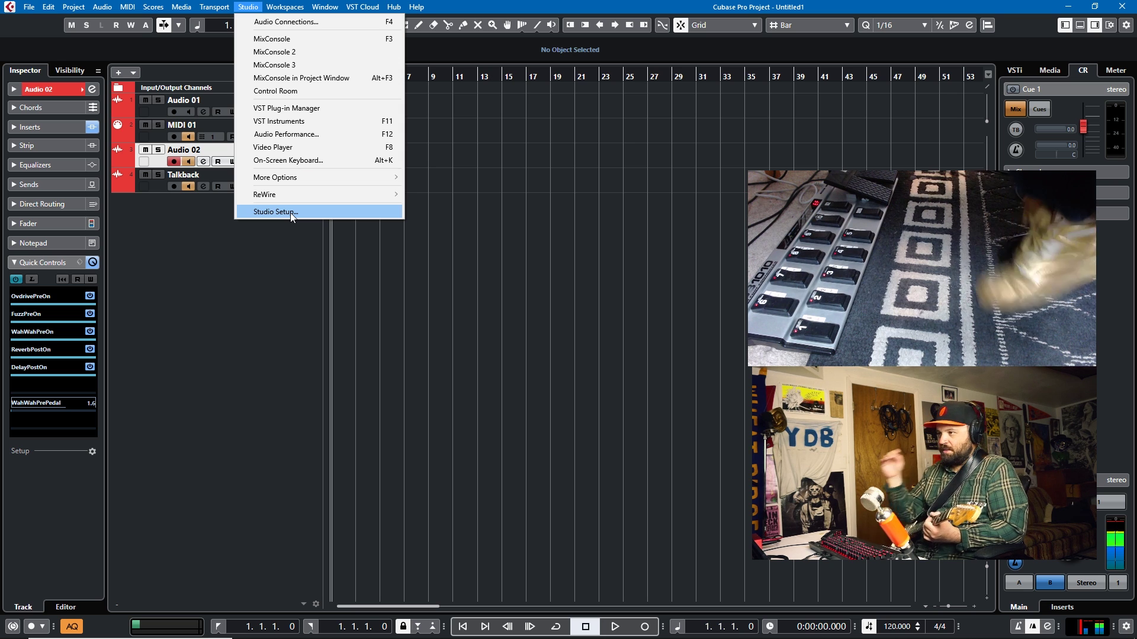
key("Escape")
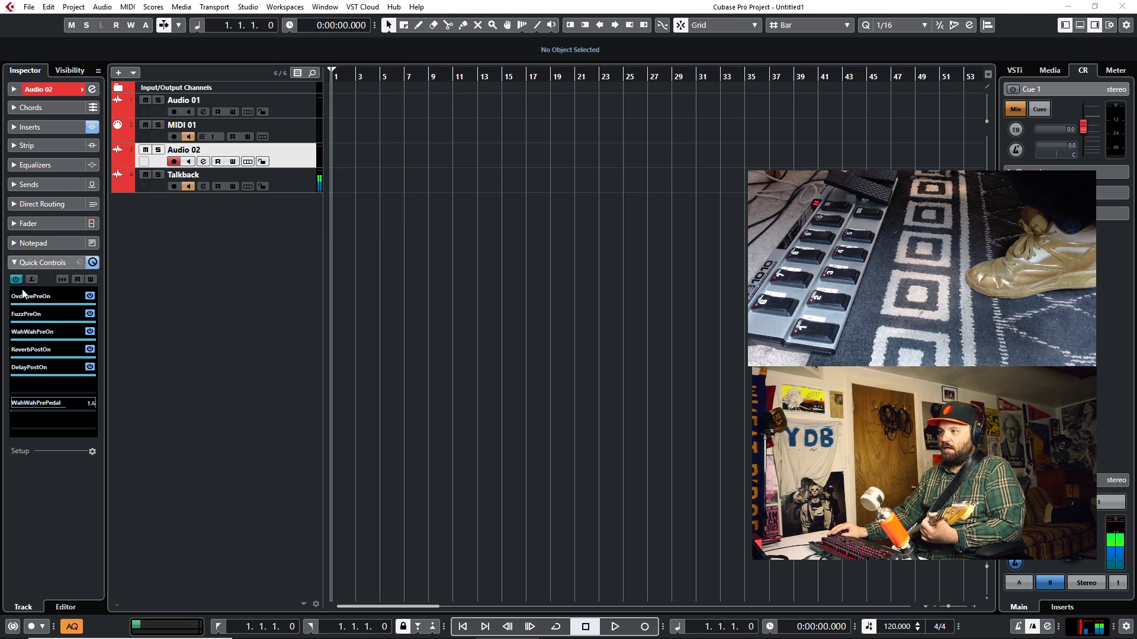
left_click(262, 111)
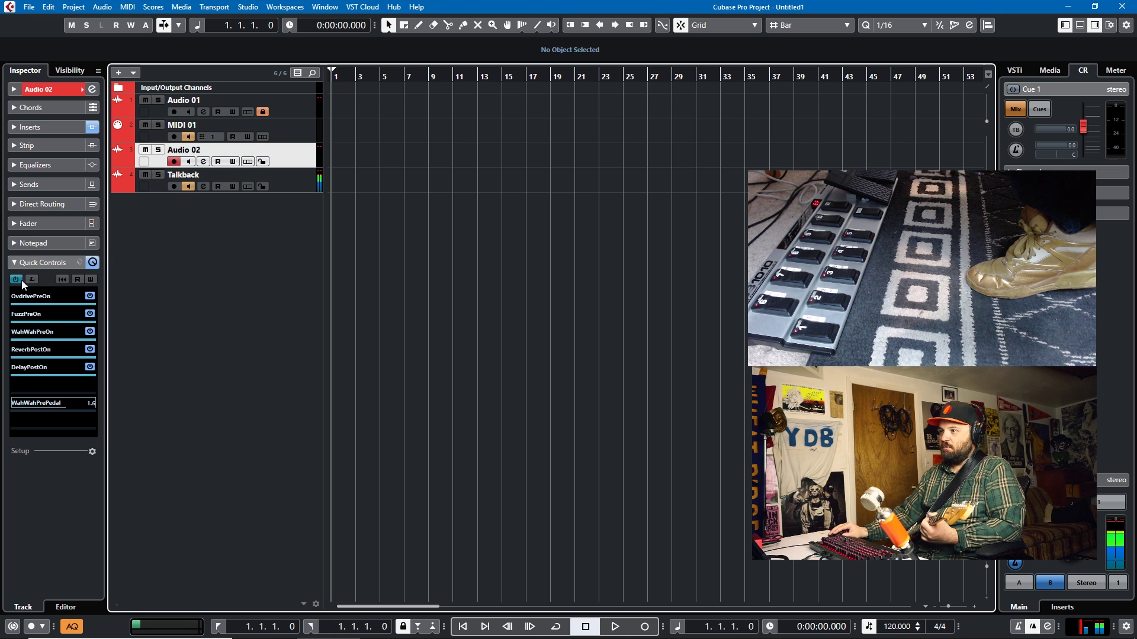
left_click(342, 97)
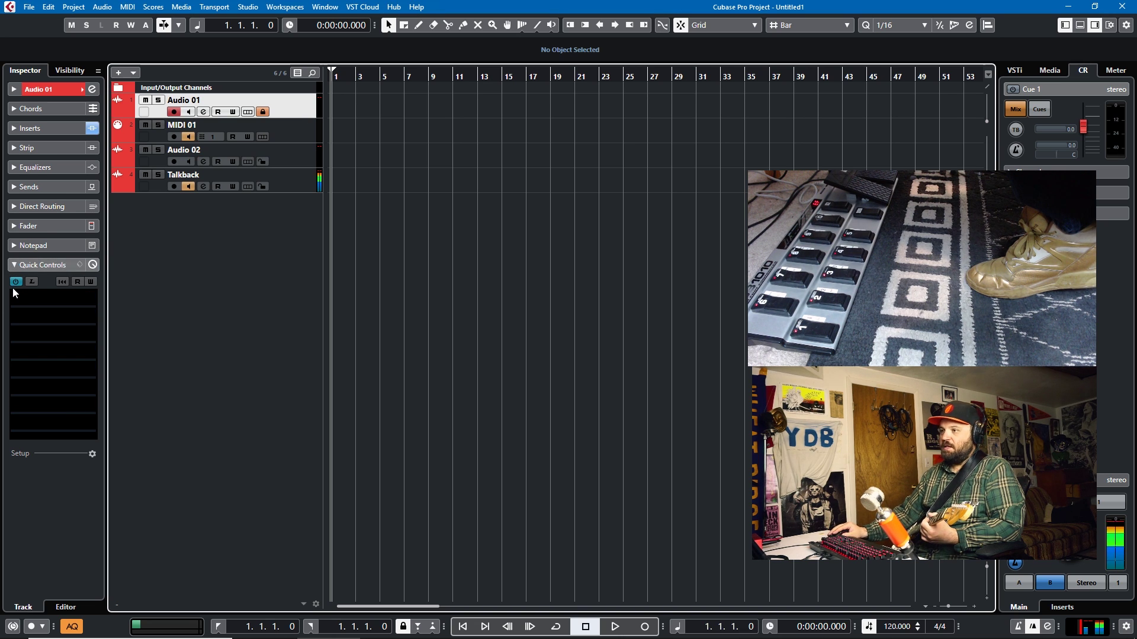
left_click(272, 183)
left_click(282, 155)
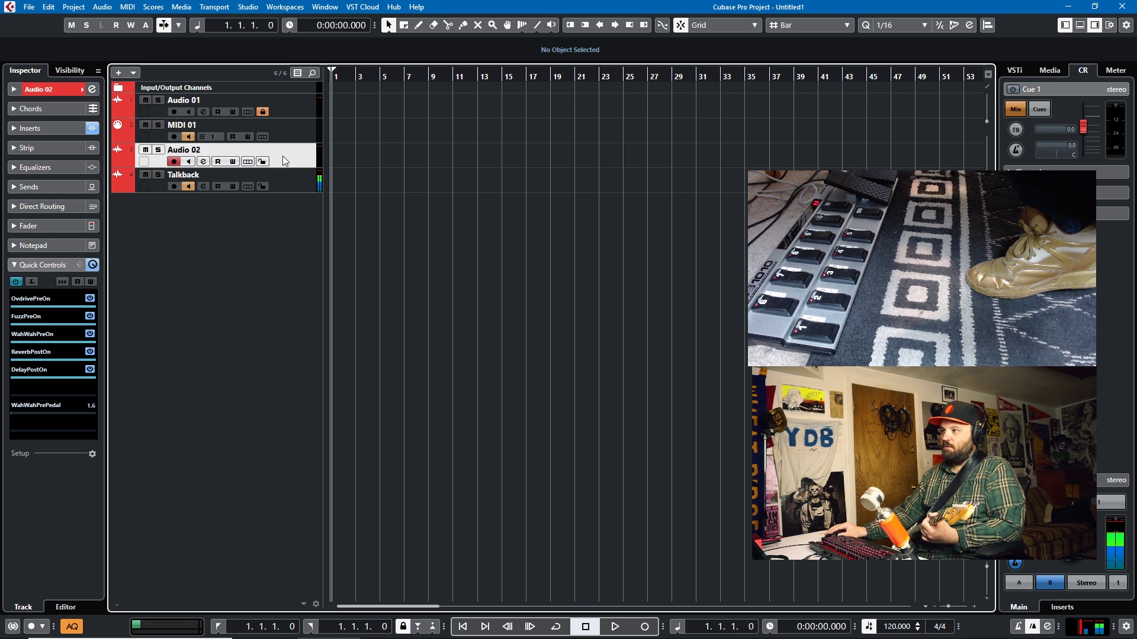
- Turn on input monitoring for Audio 01 and open its Guitar Rig 5 insert
left_click(180, 116)
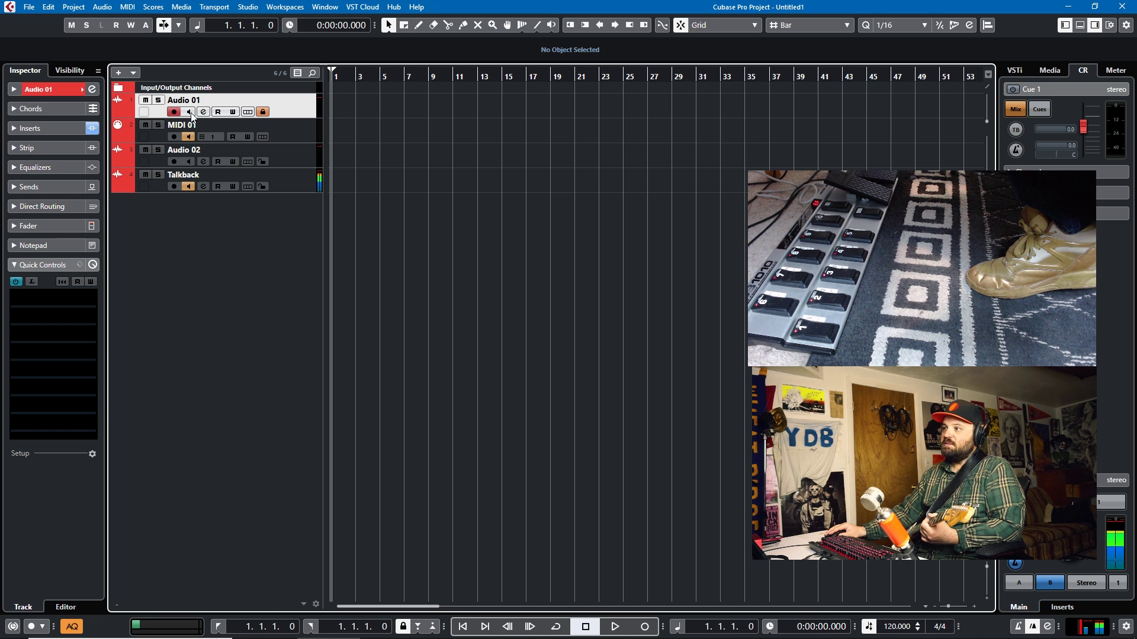
left_click(190, 113)
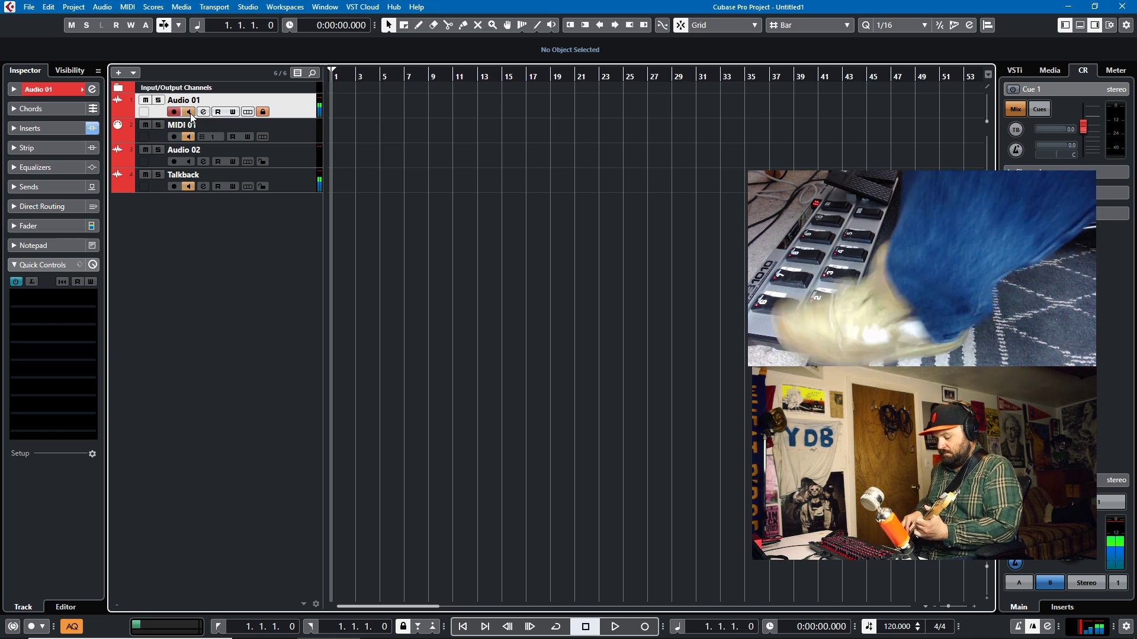
left_click(43, 129)
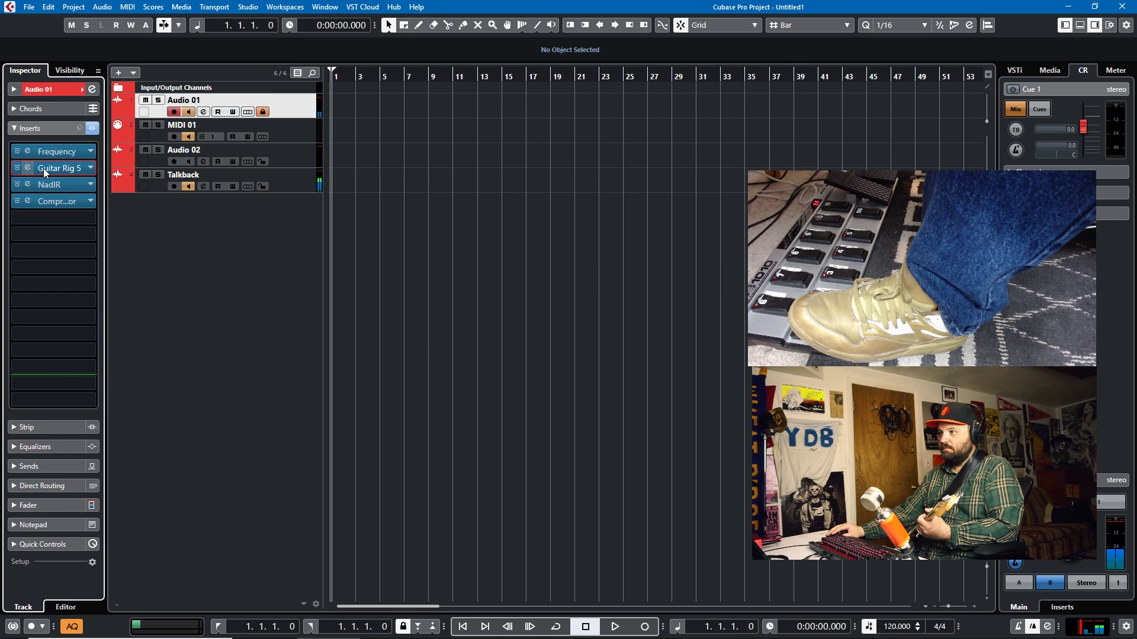
double_click(44, 168)
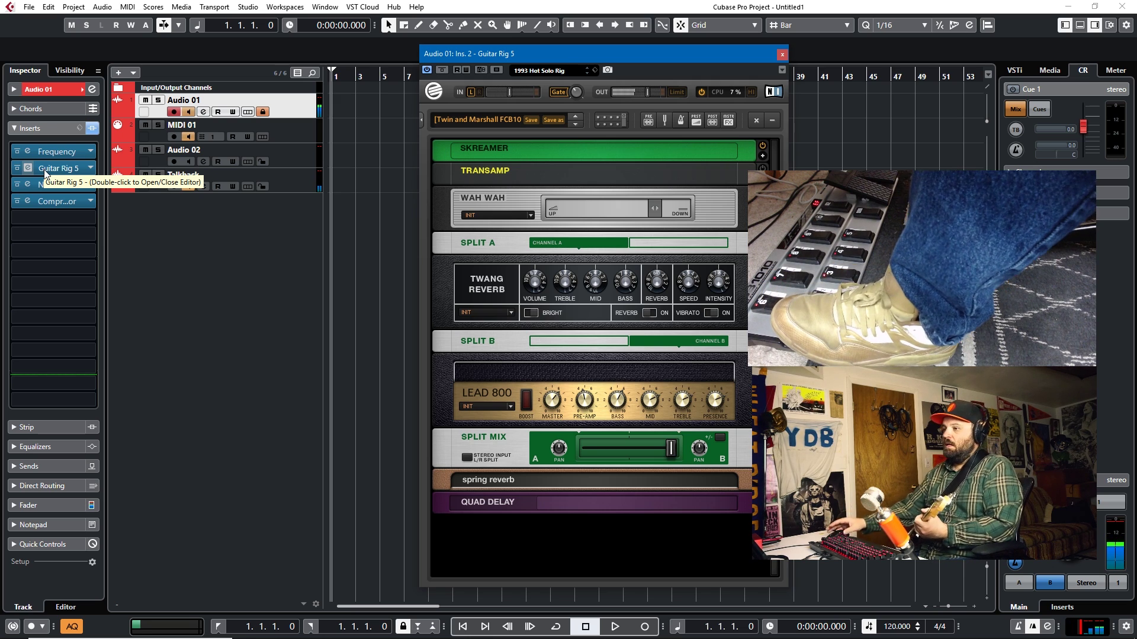
- Show Audio 01's Quick Controls and deactivate them
left_click(42, 544)
left_click(16, 281)
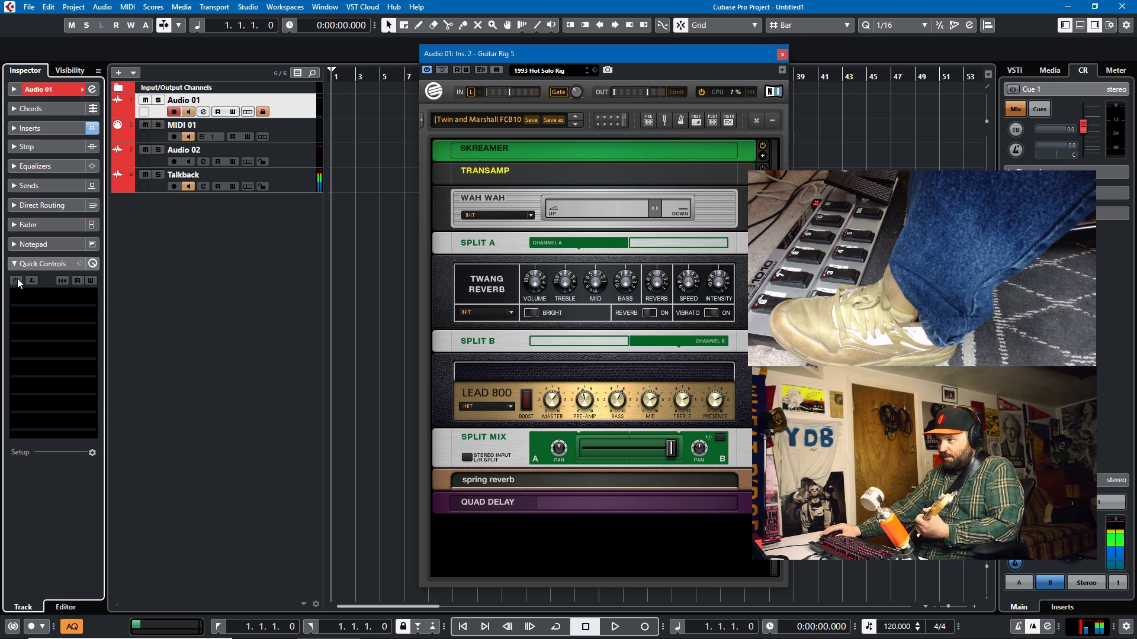